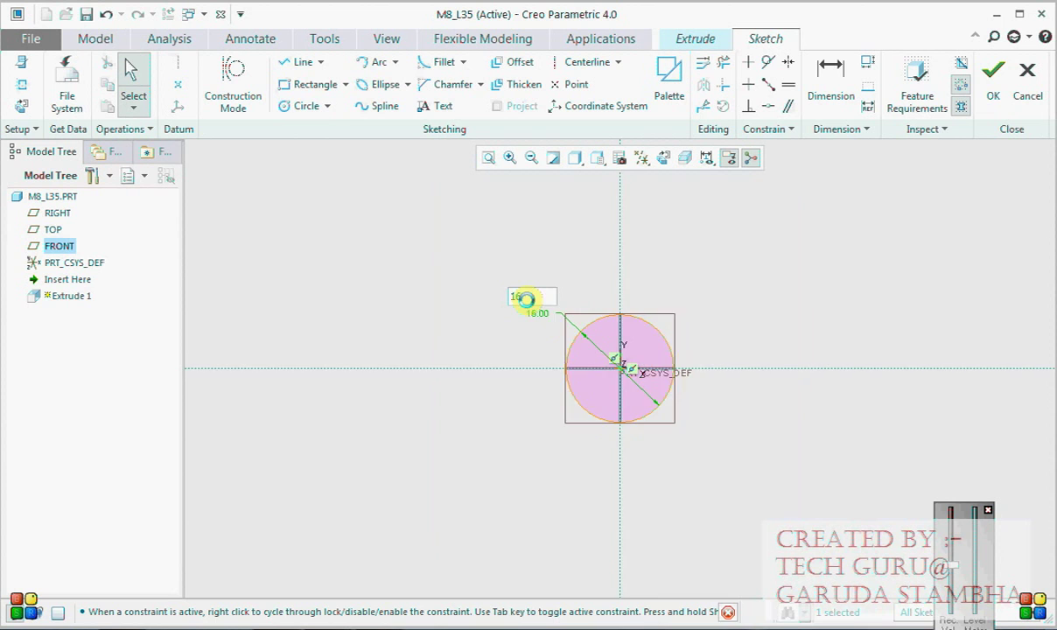
Finish the circle sketch and extrude it symmetrically about the sketch plane to a depth of 6.4
{"action": "scroll", "coordinate": [525, 365], "scroll_direction": "up", "scroll_amount": 2}
{"action": "left_click", "coordinate": [993, 83]}
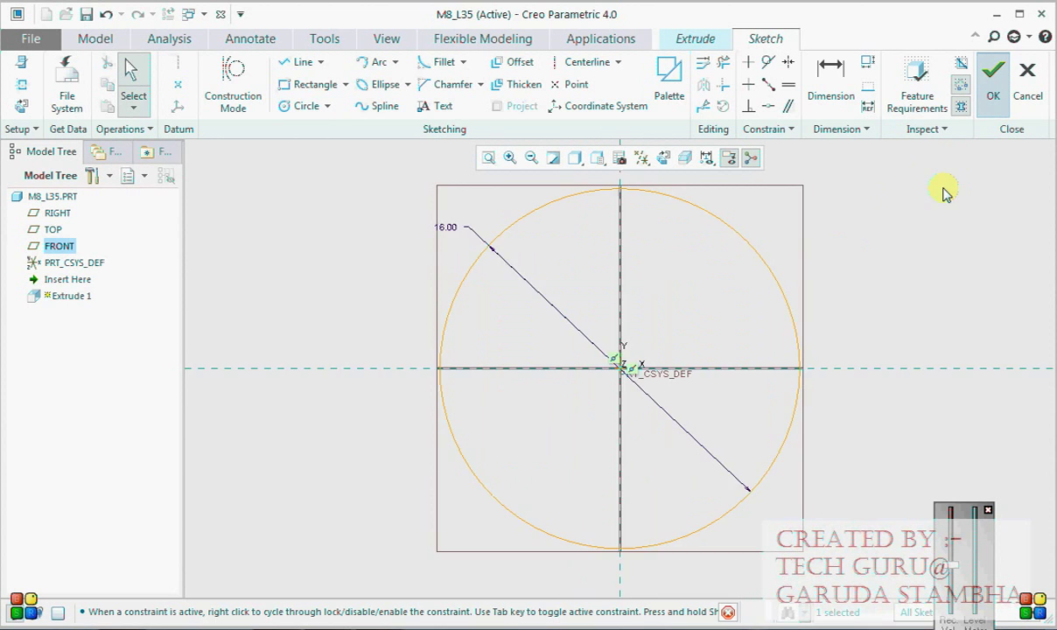
{"action": "left_click", "coordinate": [87, 85]}
{"action": "left_click", "coordinate": [71, 133]}
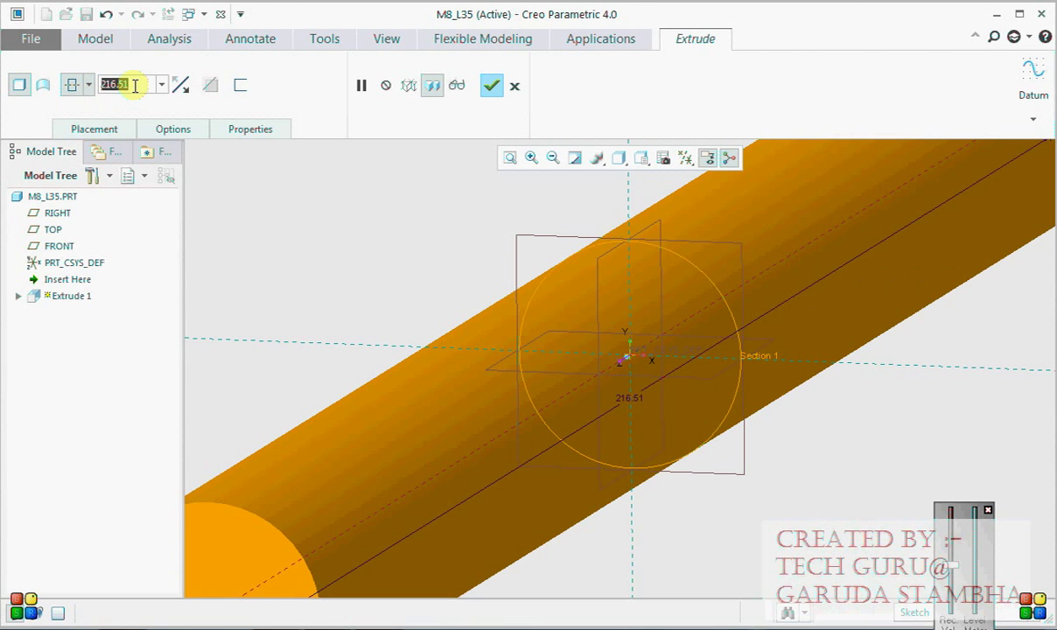
{"action": "type", "text": "6"}
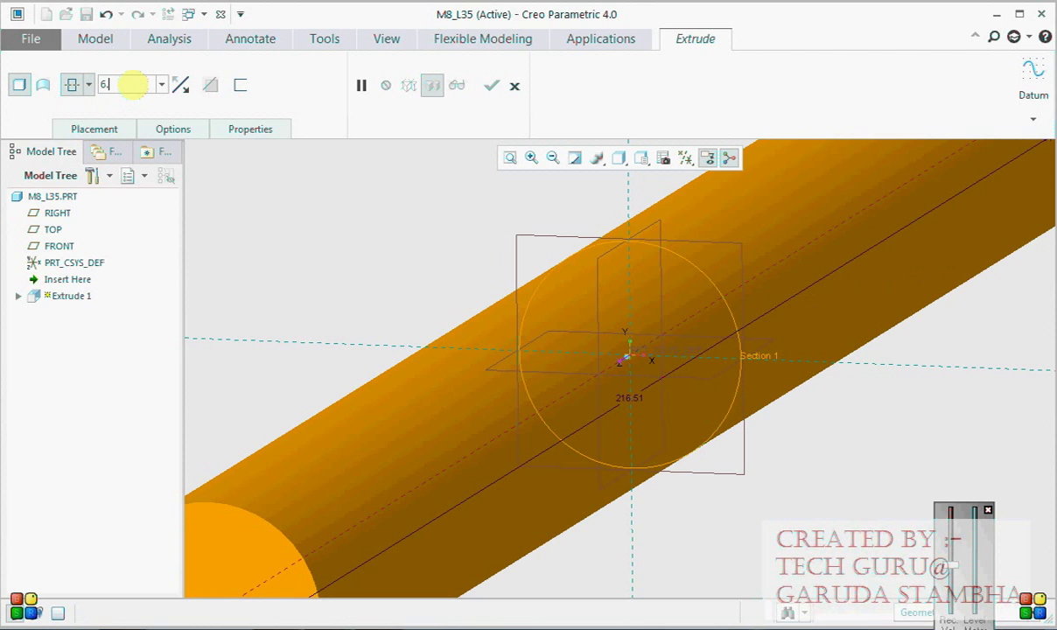
{"action": "type", "text": ".4"}
{"action": "key", "text": "Return"}
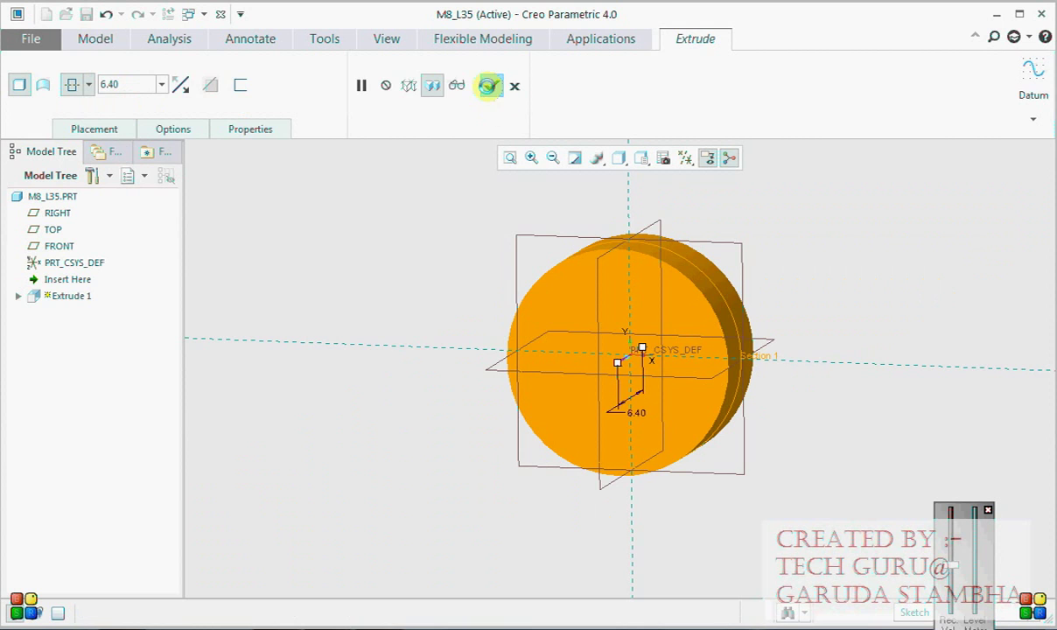
{"action": "left_click", "coordinate": [487, 85]}
Set the model's display style to Shading With Edges
{"action": "scroll", "coordinate": [591, 333], "scroll_direction": "down", "scroll_amount": 2}
{"action": "left_click", "coordinate": [618, 158]}
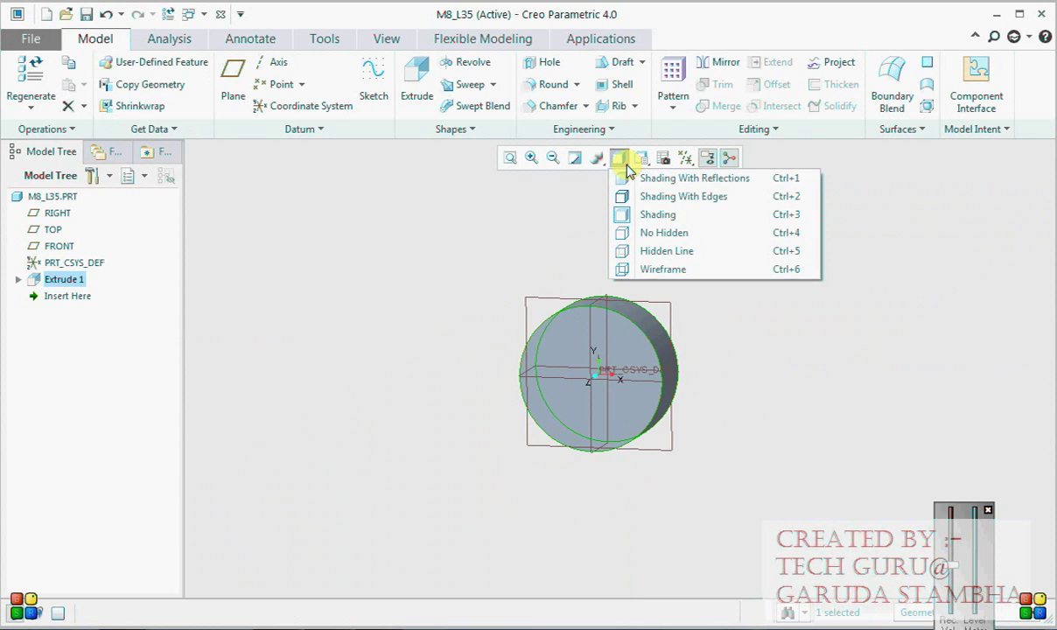
{"action": "left_click", "coordinate": [623, 197]}
{"action": "scroll", "coordinate": [691, 324], "scroll_direction": "up", "scroll_amount": 1}
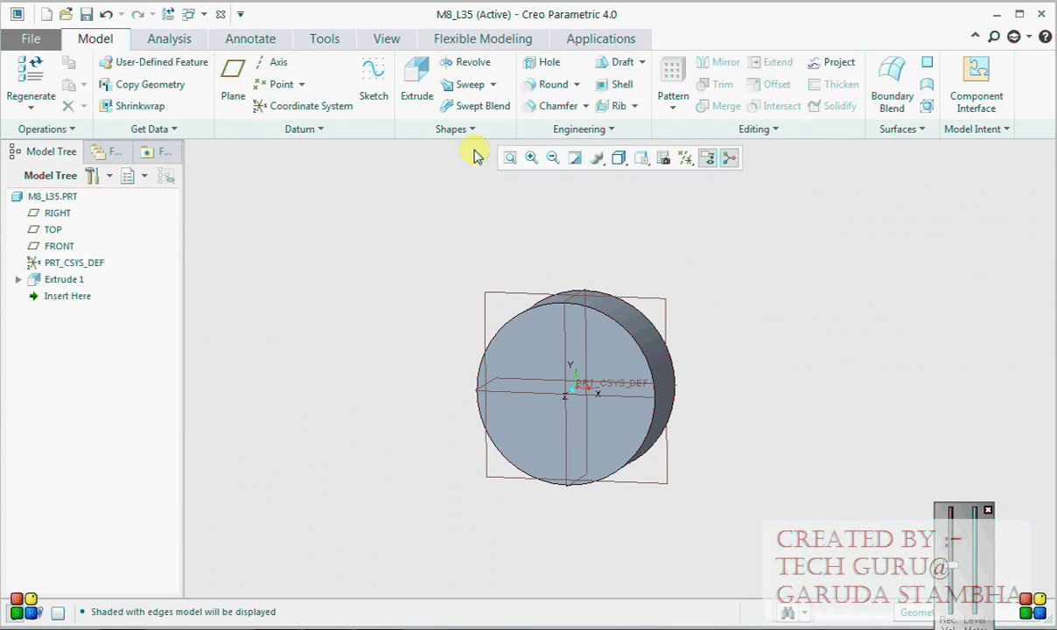
Start an extrude sketch on the FRONT plane and place a palette hexagon beside the disc with a scale of 1
{"action": "left_click", "coordinate": [415, 77]}
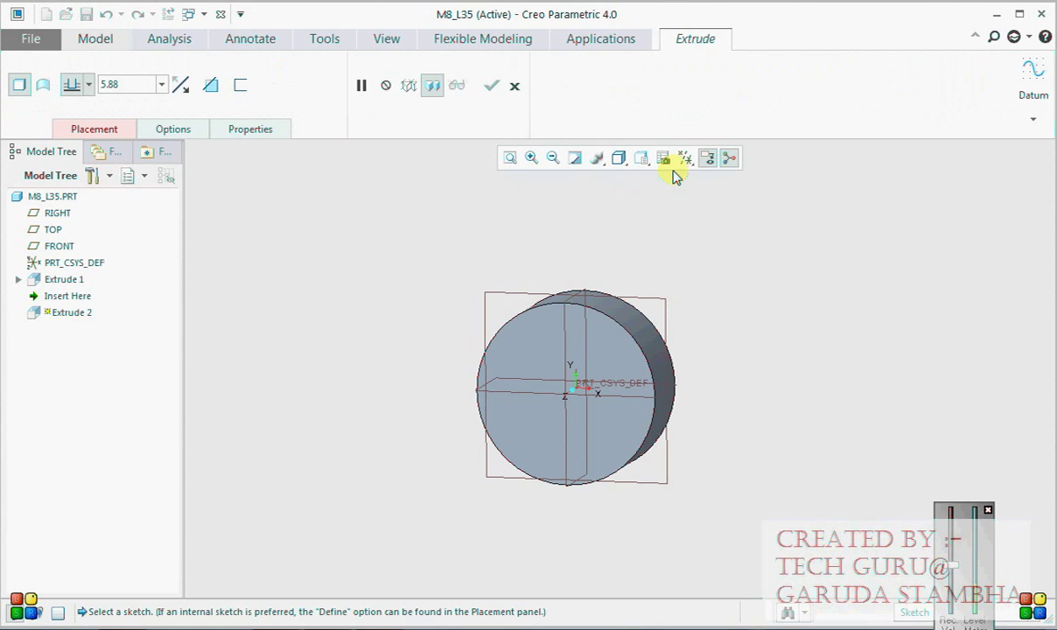
{"action": "left_click", "coordinate": [502, 292]}
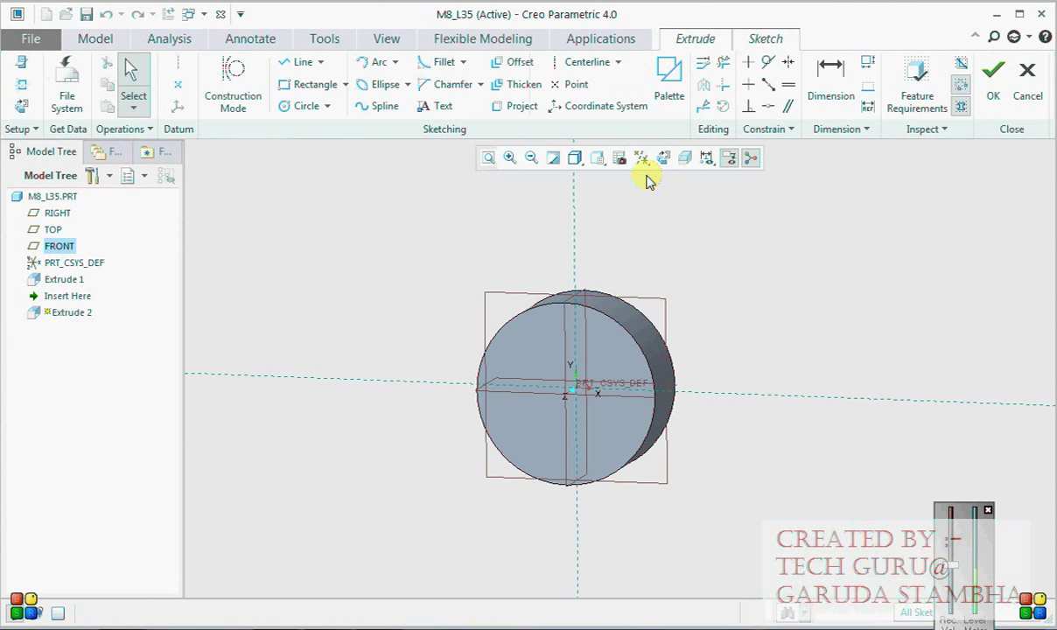
{"action": "left_click", "coordinate": [670, 79]}
{"action": "double_click", "coordinate": [875, 568]}
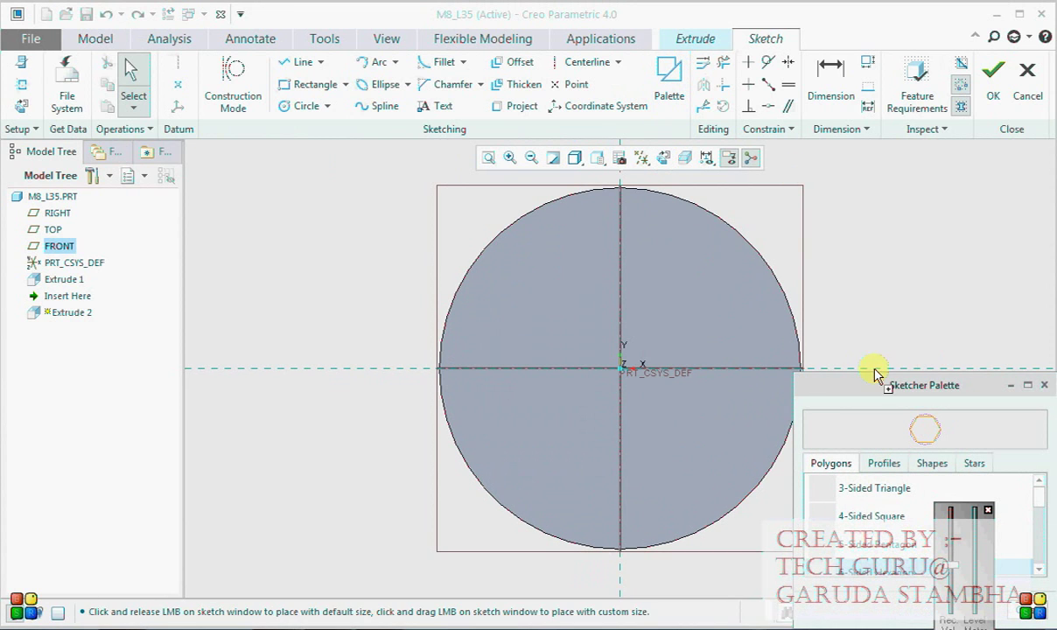
{"action": "left_click", "coordinate": [854, 299]}
{"action": "double_click", "coordinate": [663, 91]}
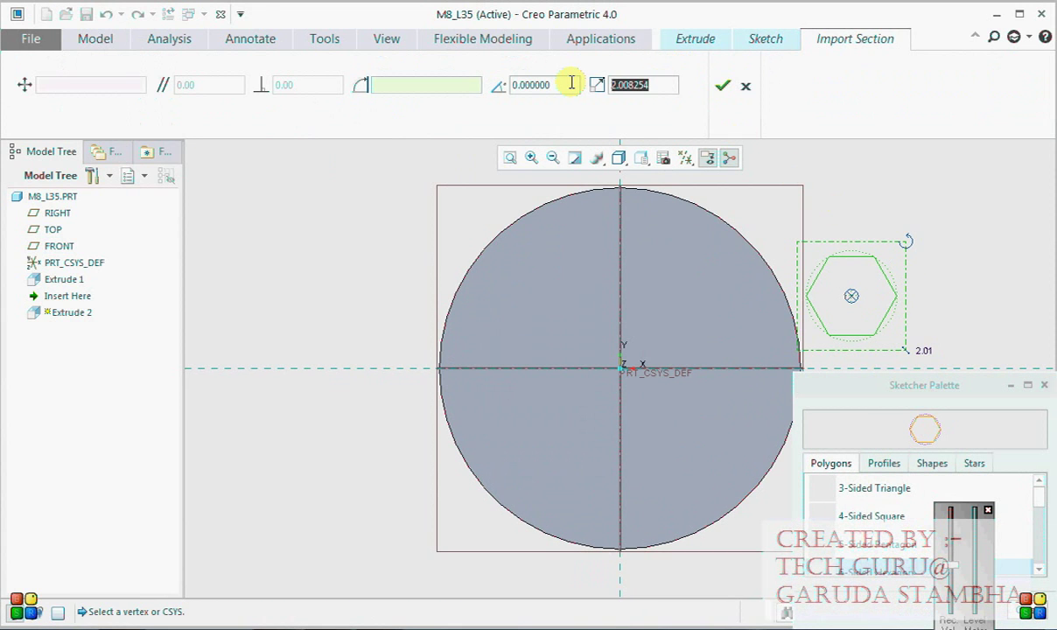
{"action": "type", "text": "1"}
{"action": "key", "text": "Return"}
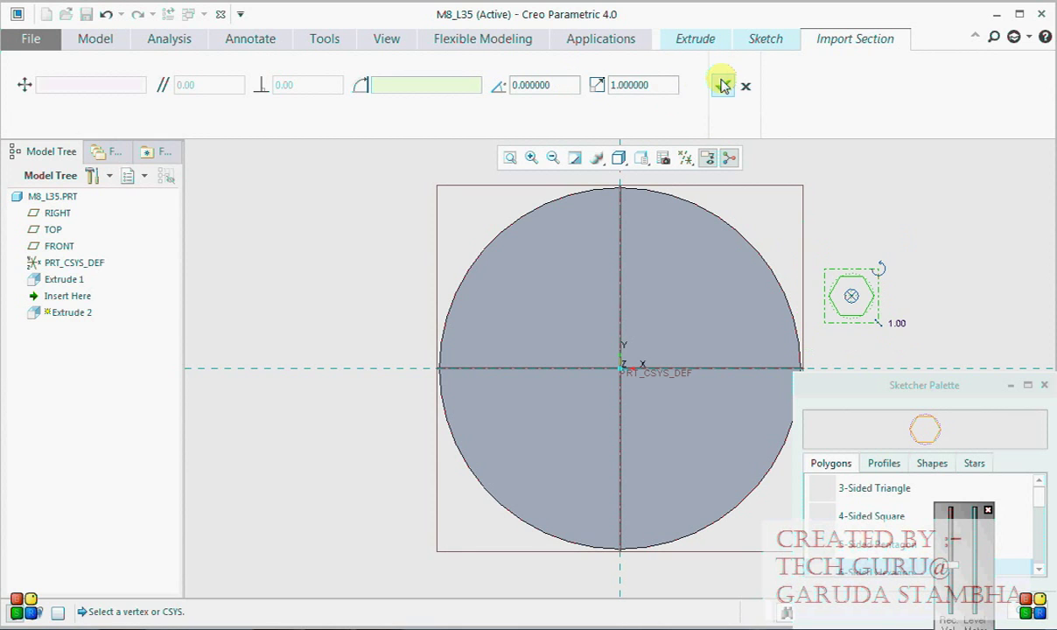
{"action": "left_click", "coordinate": [722, 84]}
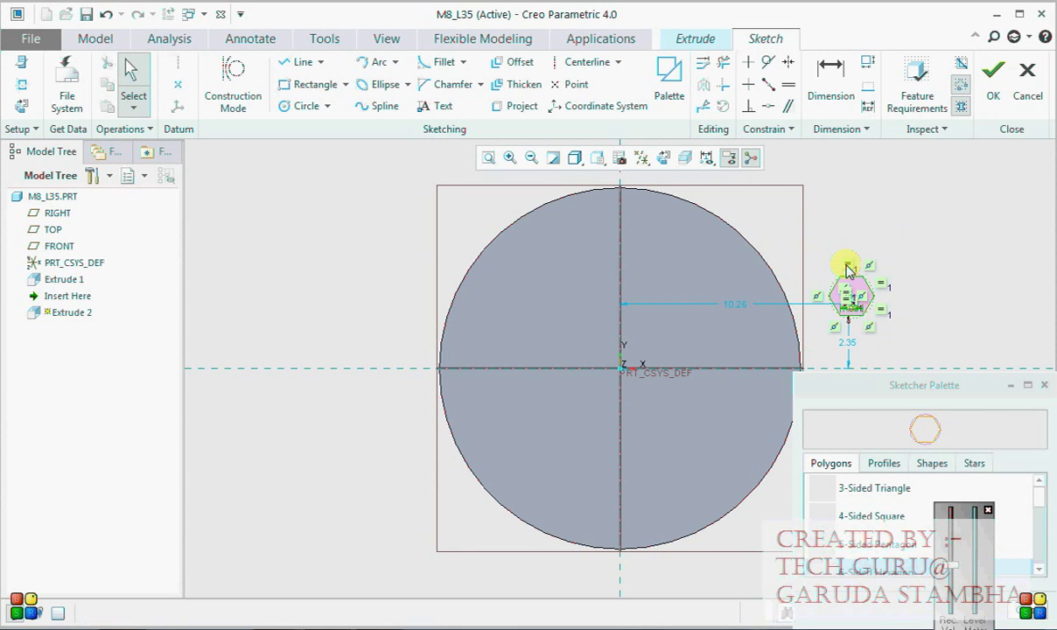
{"action": "left_click", "coordinate": [1044, 386]}
Align the hexagon's centre with the vertical and horizontal references using coincident constraints
{"action": "left_click", "coordinate": [768, 106]}
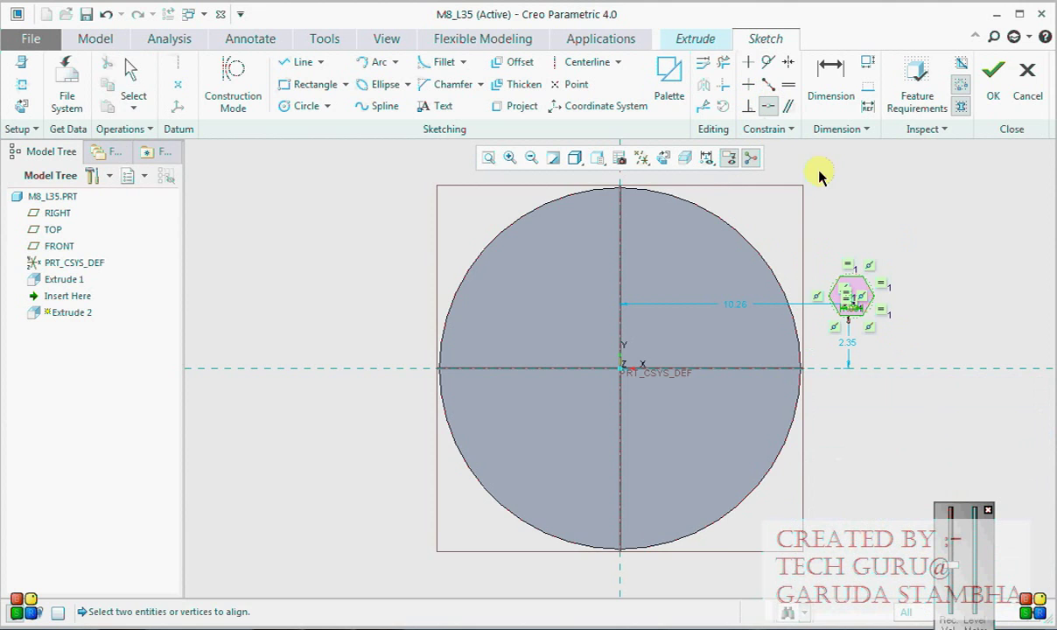
{"action": "scroll", "coordinate": [842, 293], "scroll_direction": "up", "scroll_amount": 5}
{"action": "scroll", "coordinate": [837, 300], "scroll_direction": "down", "scroll_amount": 3}
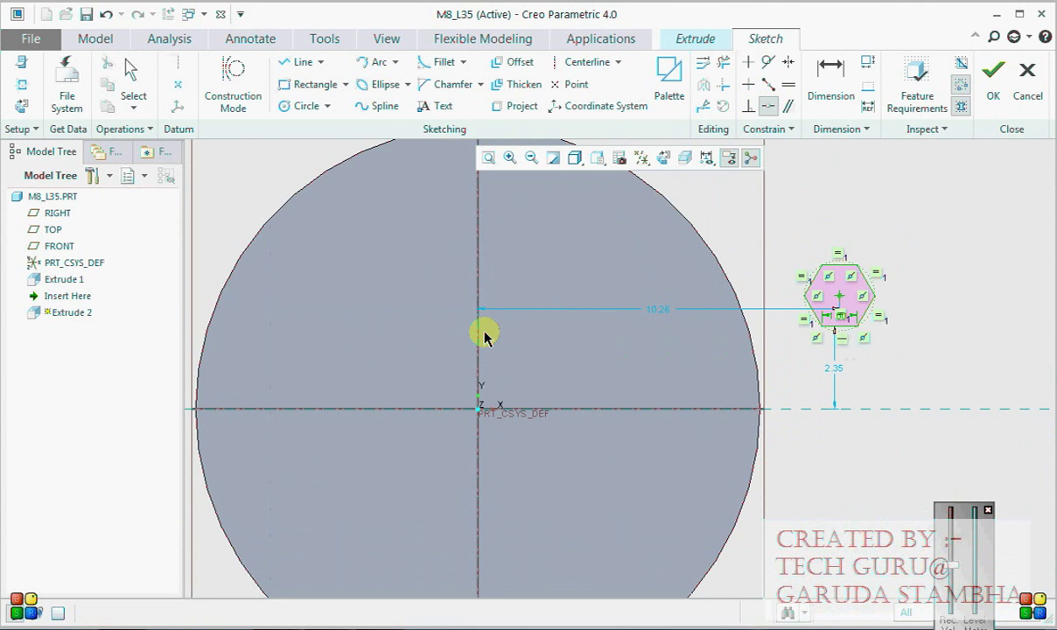
{"action": "left_click", "coordinate": [477, 325]}
{"action": "scroll", "coordinate": [514, 302], "scroll_direction": "down", "scroll_amount": 1}
{"action": "scroll", "coordinate": [518, 289], "scroll_direction": "up", "scroll_amount": 4}
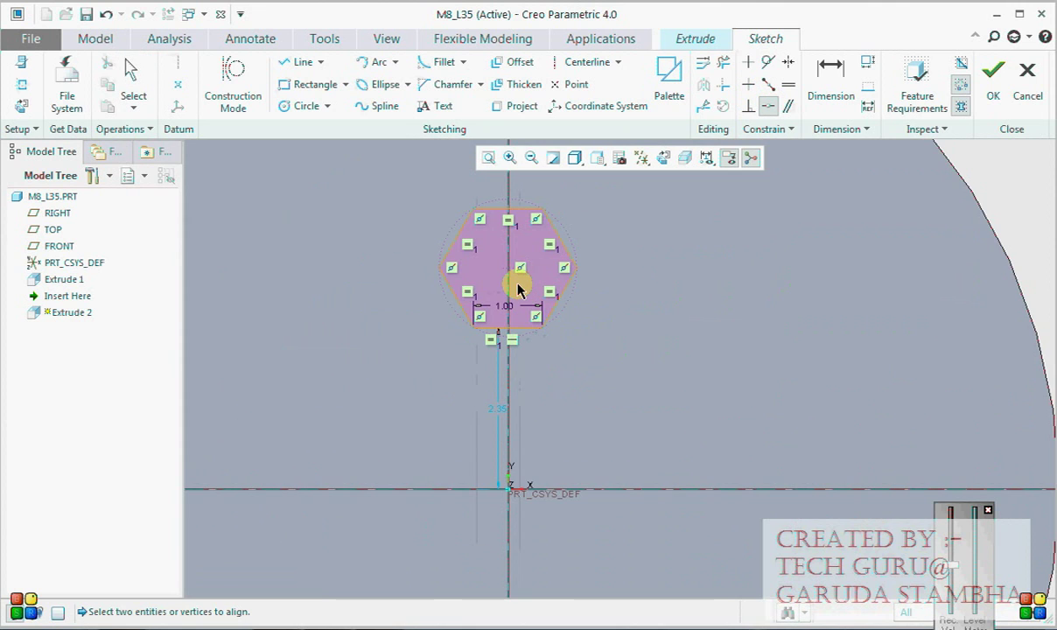
{"action": "scroll", "coordinate": [578, 314], "scroll_direction": "down", "scroll_amount": 1}
{"action": "scroll", "coordinate": [594, 413], "scroll_direction": "up", "scroll_amount": 2}
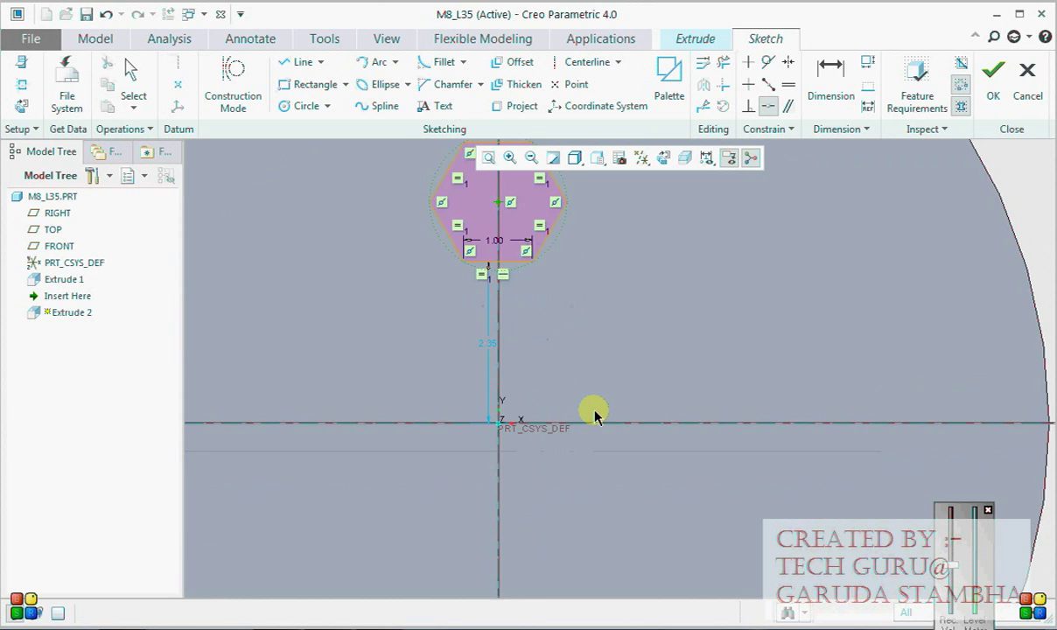
{"action": "scroll", "coordinate": [604, 416], "scroll_direction": "down", "scroll_amount": 3}
{"action": "left_click", "coordinate": [609, 418]}
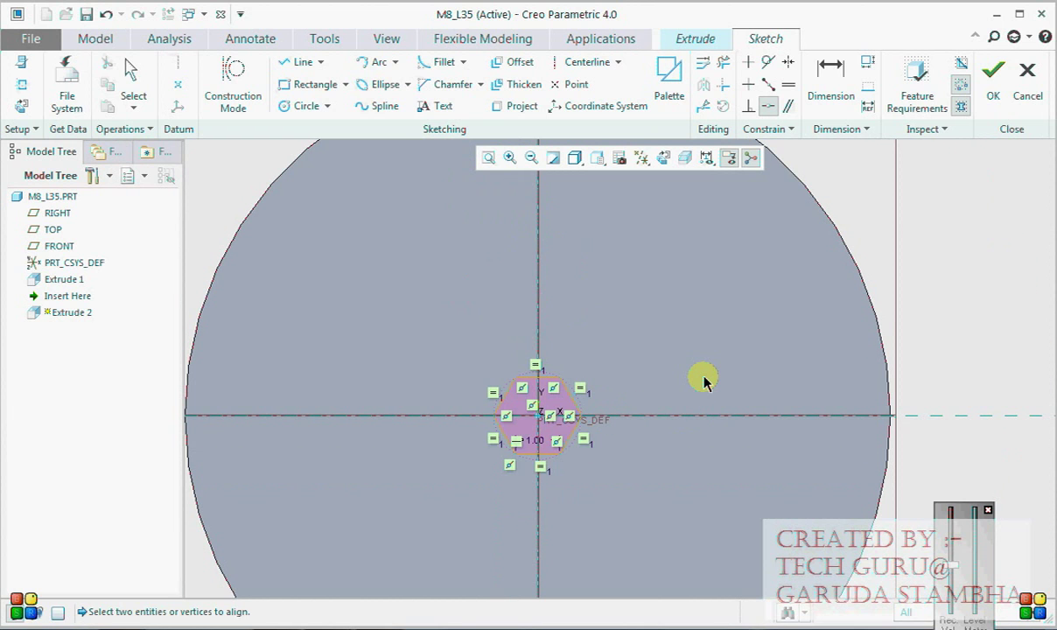
Make a corner of the hexagon coincident with the disc's circular edge
{"action": "scroll", "coordinate": [673, 383], "scroll_direction": "down", "scroll_amount": 3}
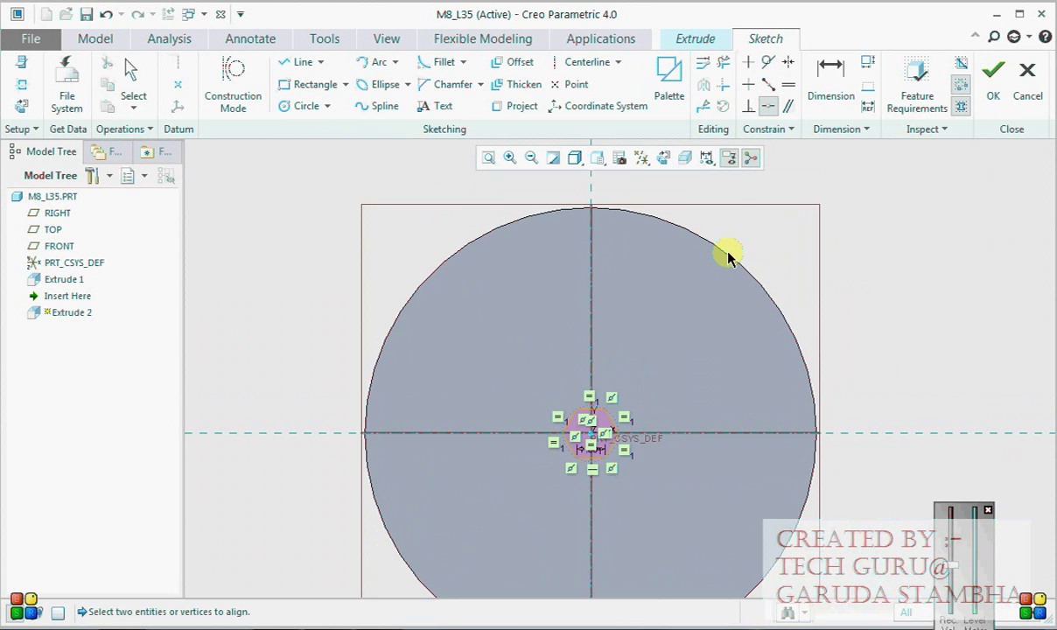
{"action": "scroll", "coordinate": [683, 323], "scroll_direction": "up", "scroll_amount": 3}
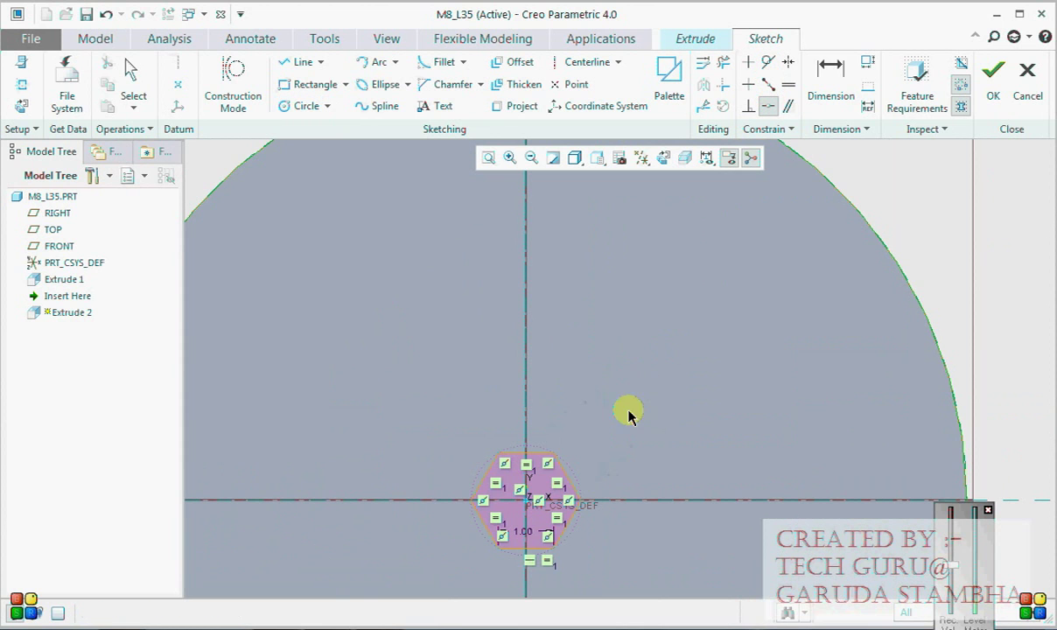
{"action": "left_click", "coordinate": [553, 457]}
{"action": "left_click", "coordinate": [898, 192]}
{"action": "scroll", "coordinate": [675, 350], "scroll_direction": "down", "scroll_amount": 2}
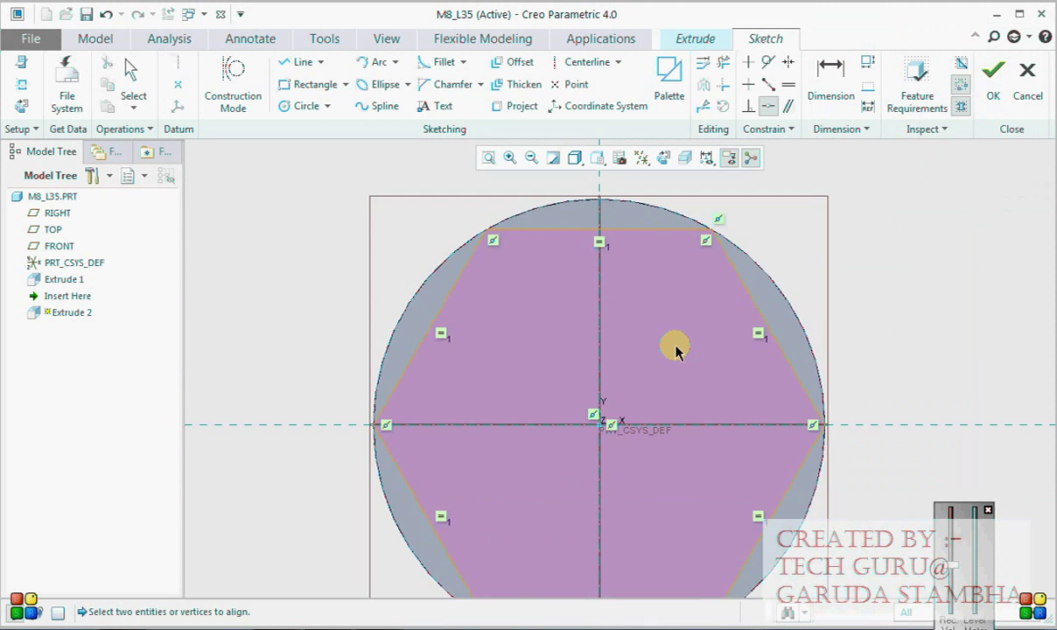
Draw a circle larger than the disc around the hexagon, centred on the origin, and finish the sketch
{"action": "scroll", "coordinate": [675, 349], "scroll_direction": "down", "scroll_amount": 2}
{"action": "left_click", "coordinate": [305, 106]}
{"action": "left_click", "coordinate": [629, 400]}
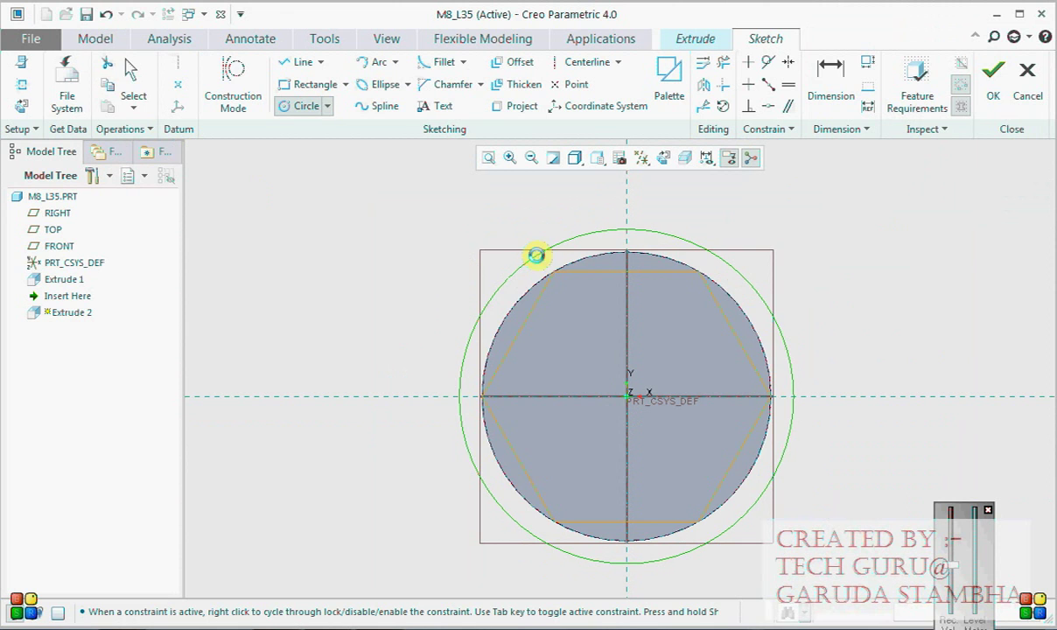
{"action": "left_click", "coordinate": [536, 254]}
{"action": "middle_click", "coordinate": [536, 255]}
{"action": "left_click", "coordinate": [989, 79]}
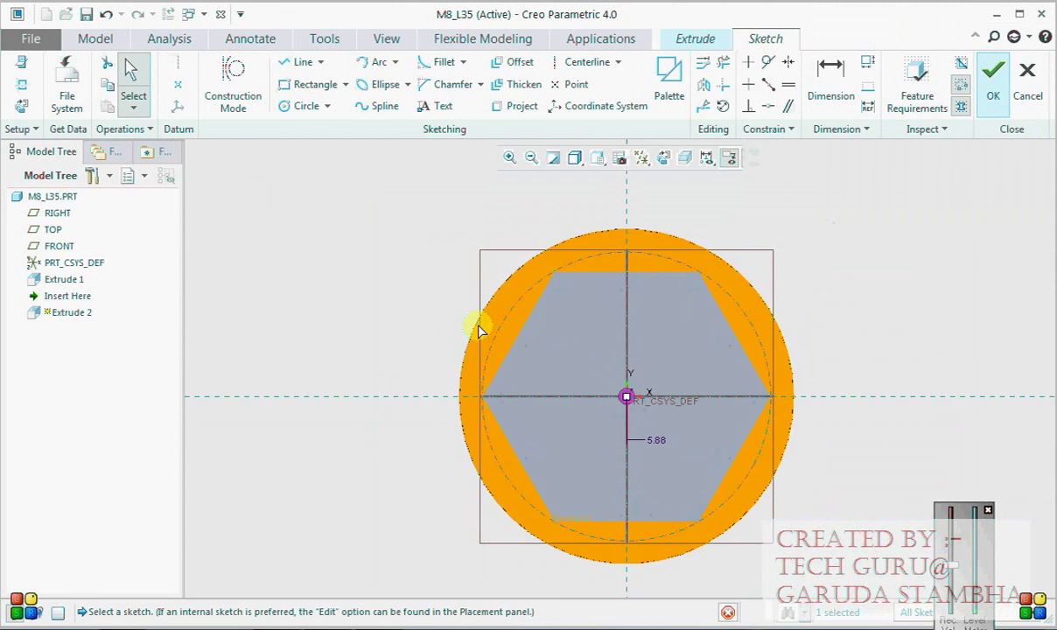
Cut away the material between the hexagon and outer circle with a symmetric Extrude 6.4 deep
{"action": "left_click", "coordinate": [75, 84]}
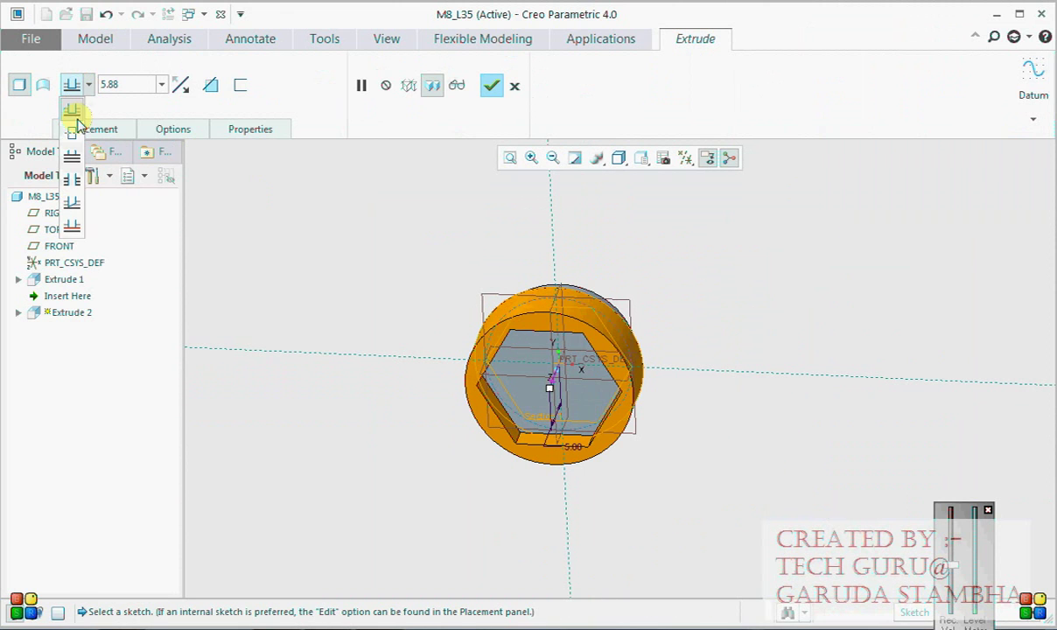
{"action": "left_click", "coordinate": [73, 129]}
{"action": "type", "text": "6"}
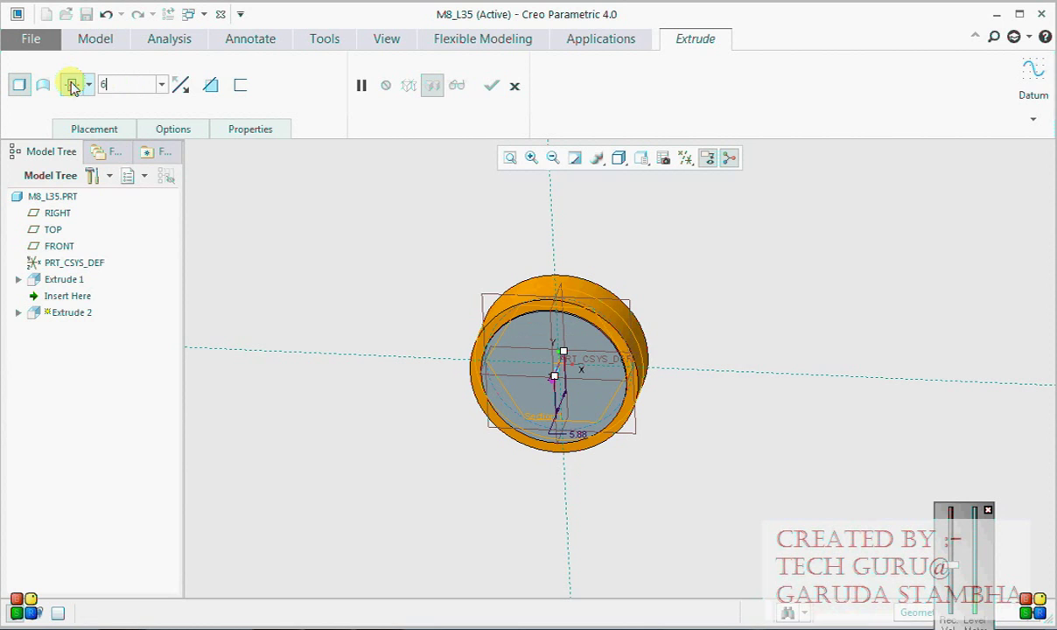
{"action": "type", "text": ".4"}
{"action": "key", "text": "Return"}
{"action": "left_click", "coordinate": [210, 84]}
{"action": "left_click", "coordinate": [514, 87]}
{"action": "middle_click_drag", "start_coordinate": [624, 283], "coordinate": [709, 254]}
{"action": "left_click", "coordinate": [709, 254]}
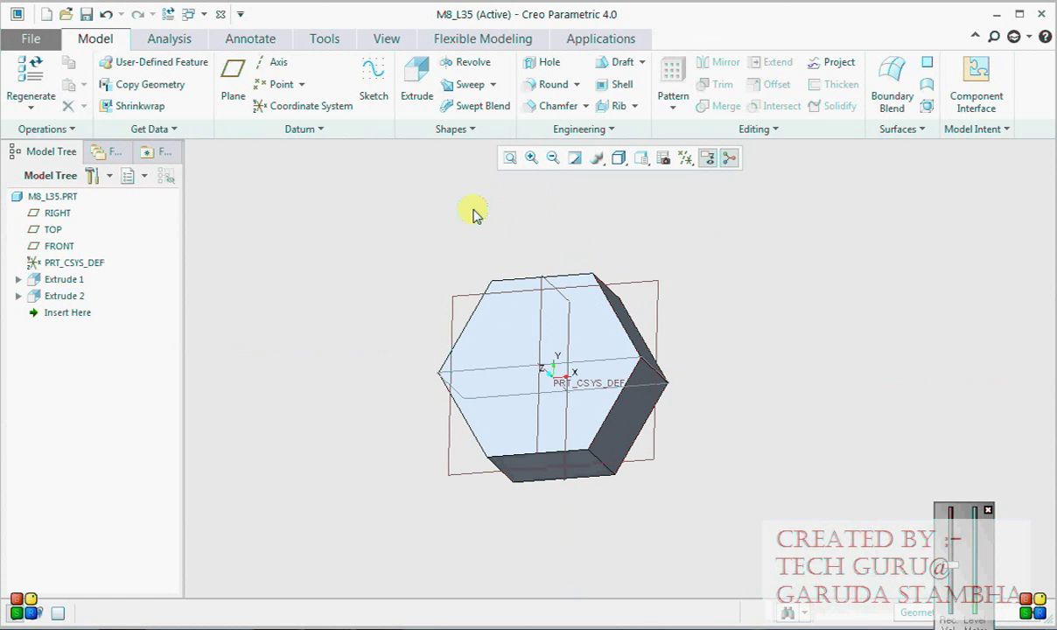
Sketch a circle about 8.42 in diameter on the head's hexagonal end face, centred on the origin
{"action": "left_click", "coordinate": [373, 88]}
{"action": "left_click", "coordinate": [612, 320]}
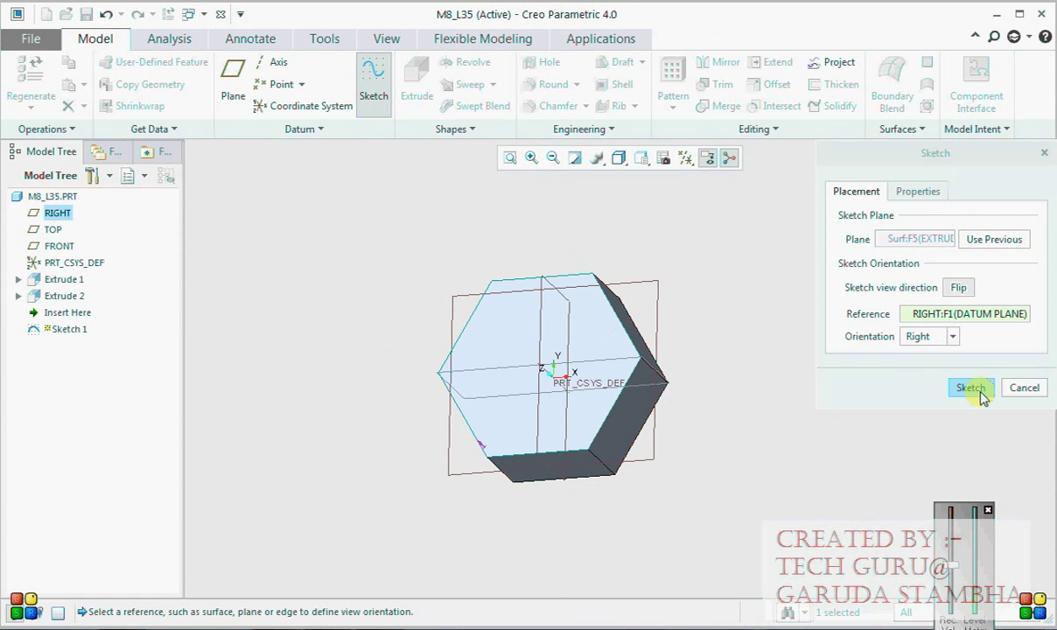
{"action": "left_click", "coordinate": [971, 388]}
{"action": "left_click", "coordinate": [662, 158]}
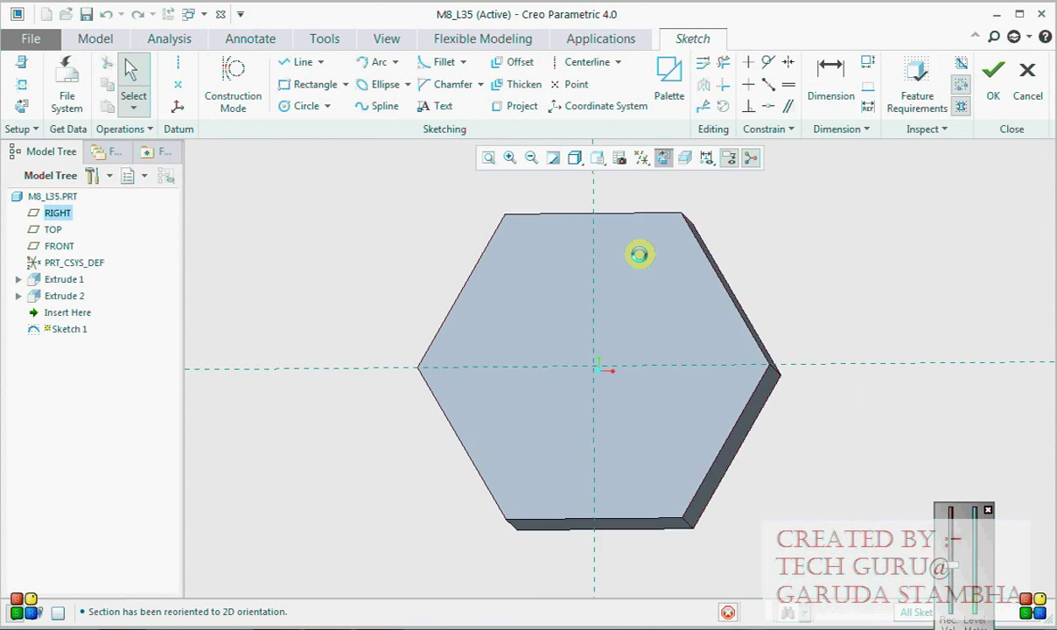
{"action": "left_click", "coordinate": [306, 106]}
{"action": "left_click", "coordinate": [621, 369]}
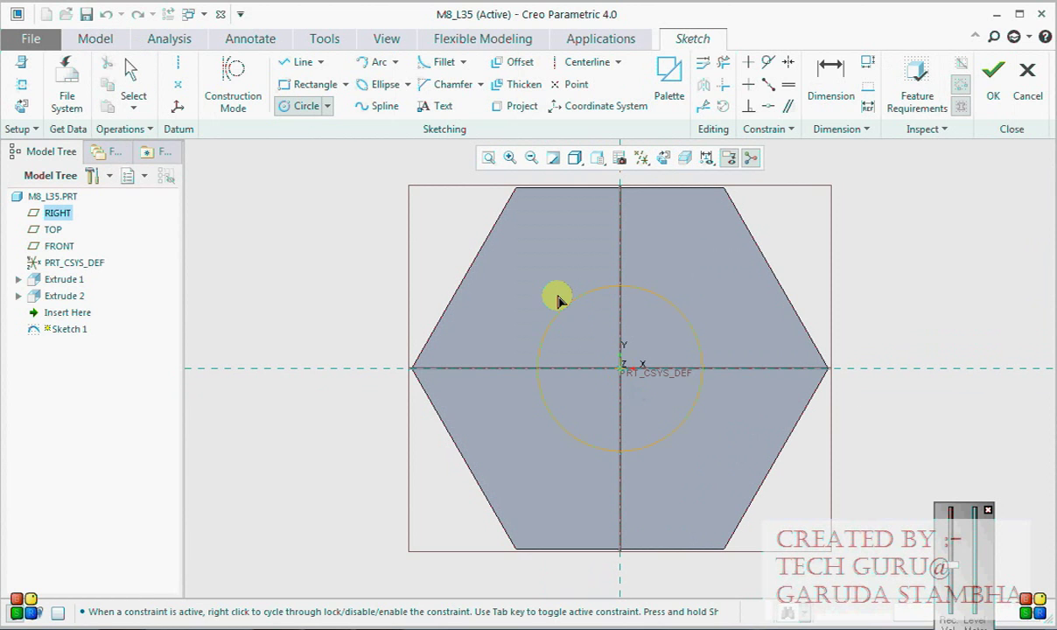
{"action": "left_click", "coordinate": [552, 287]}
{"action": "middle_click", "coordinate": [552, 287]}
Add the hexagon's upper slanted edge on the +X side as a reference, make the circle tangent to it, and finish the sketch
{"action": "left_click", "coordinate": [21, 84]}
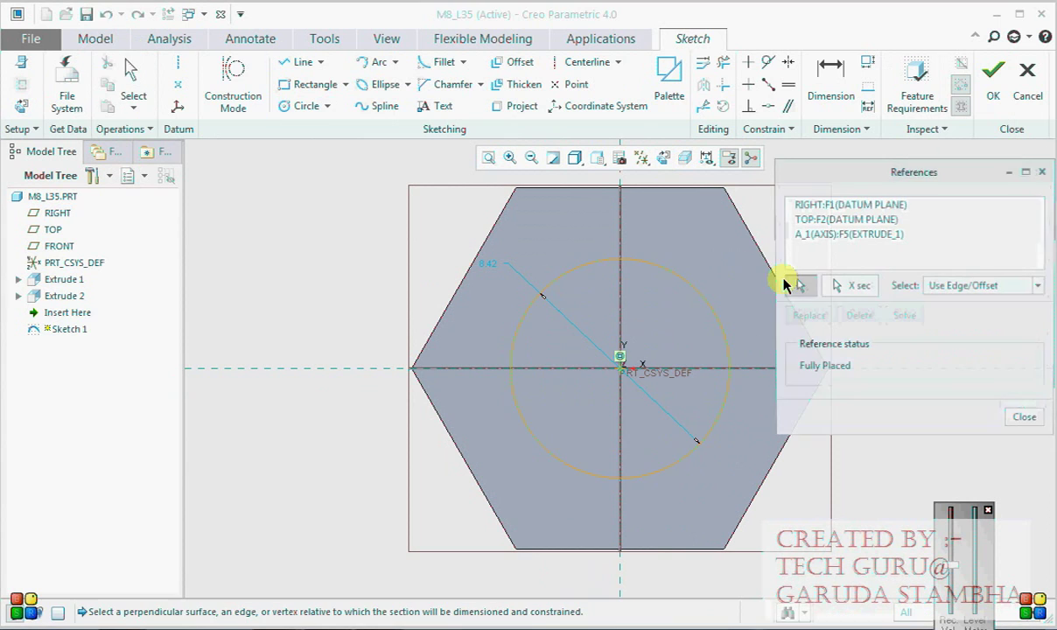
{"action": "left_click", "coordinate": [1027, 421]}
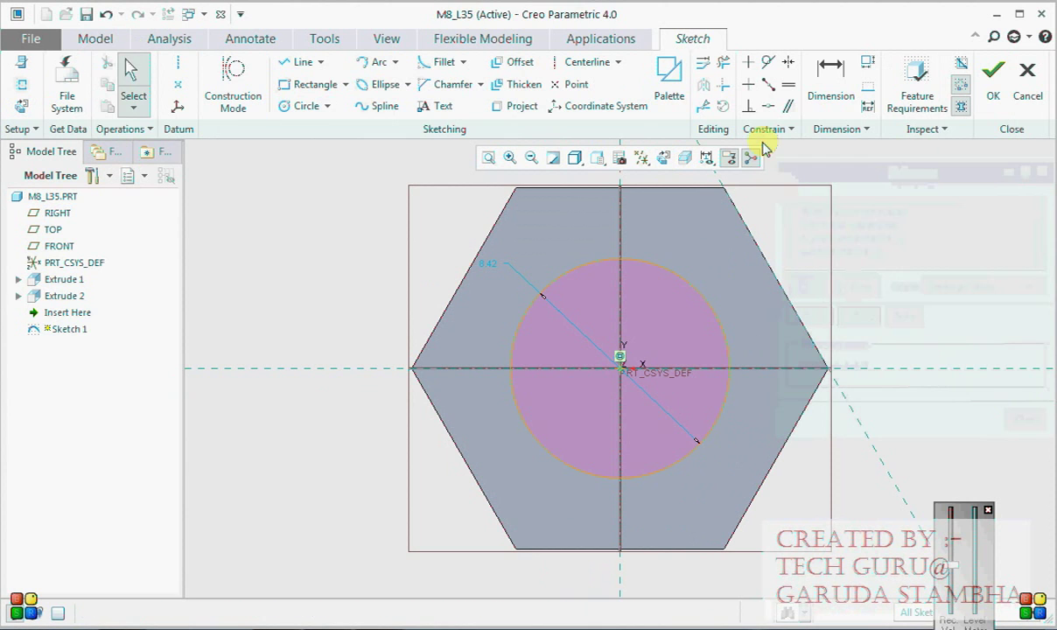
{"action": "left_click", "coordinate": [768, 106]}
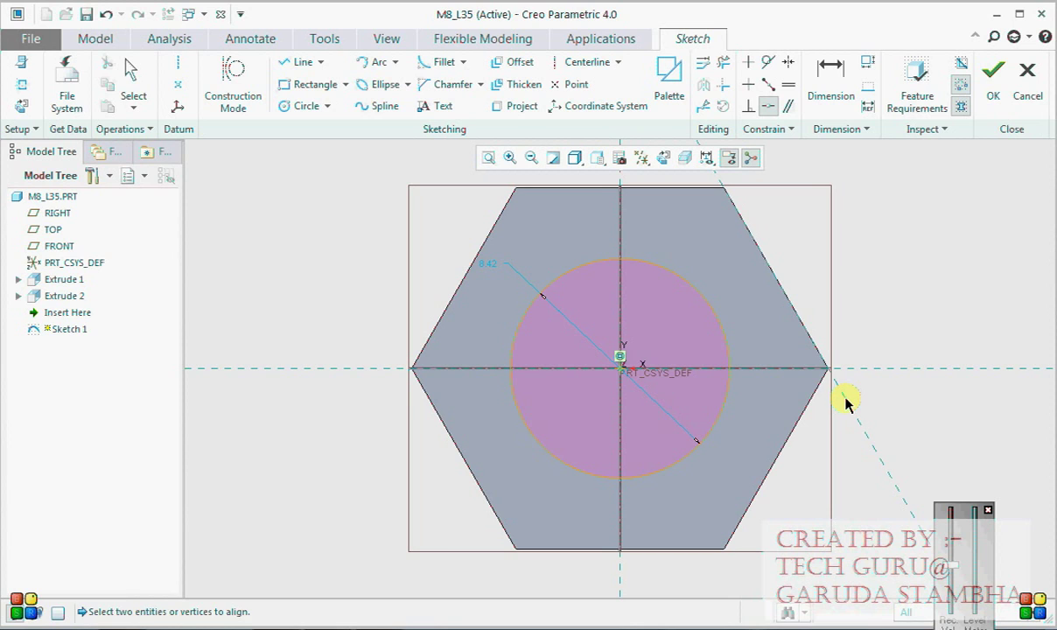
{"action": "left_click", "coordinate": [767, 62]}
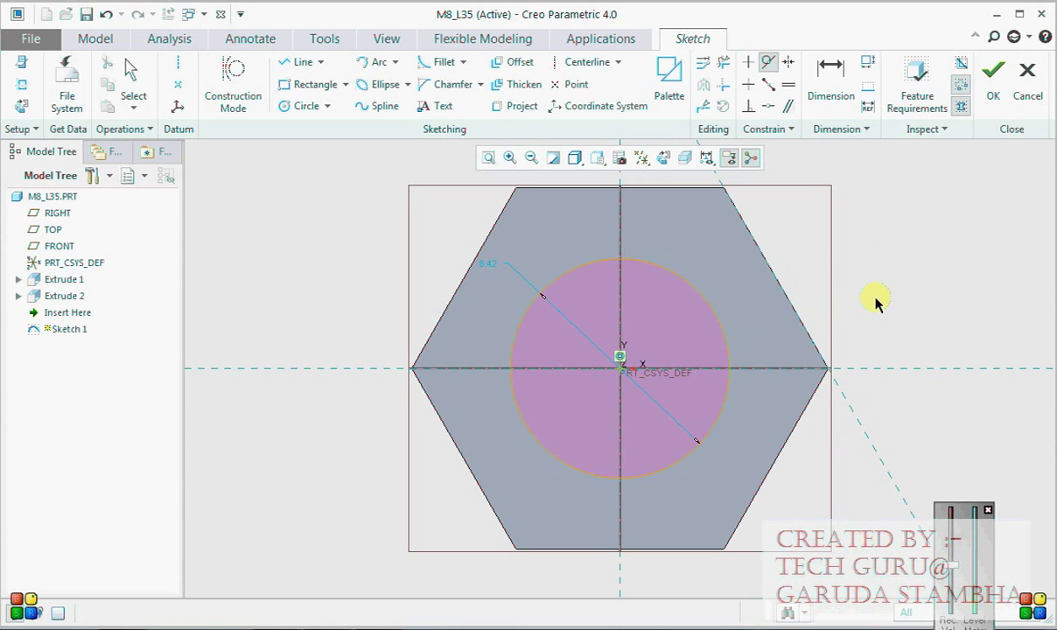
{"action": "left_click", "coordinate": [767, 63]}
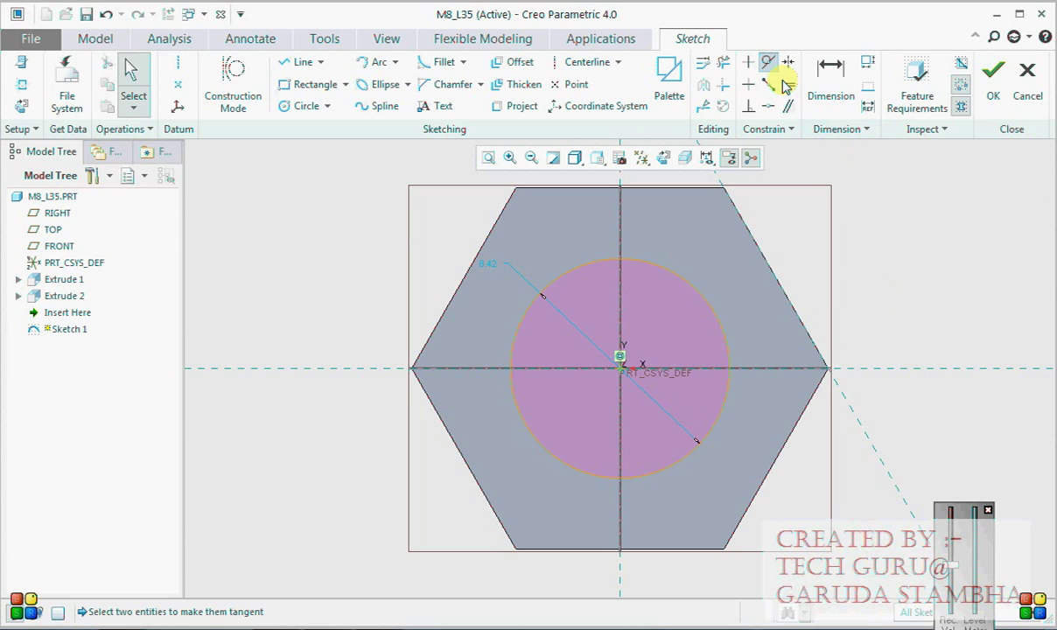
{"action": "left_click", "coordinate": [723, 338]}
{"action": "left_click", "coordinate": [799, 314]}
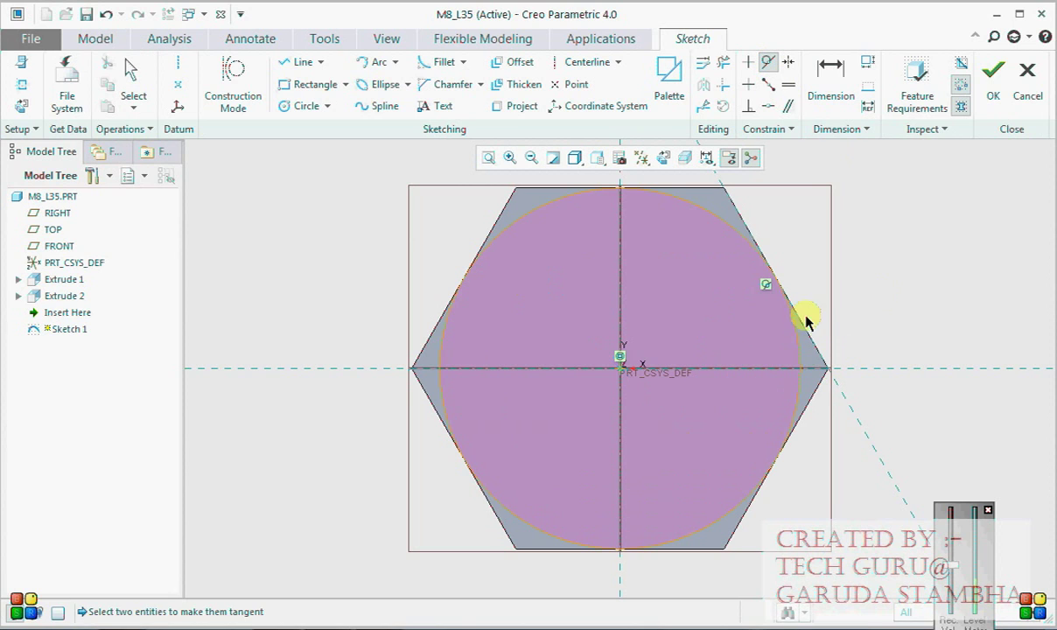
{"action": "left_click", "coordinate": [993, 87]}
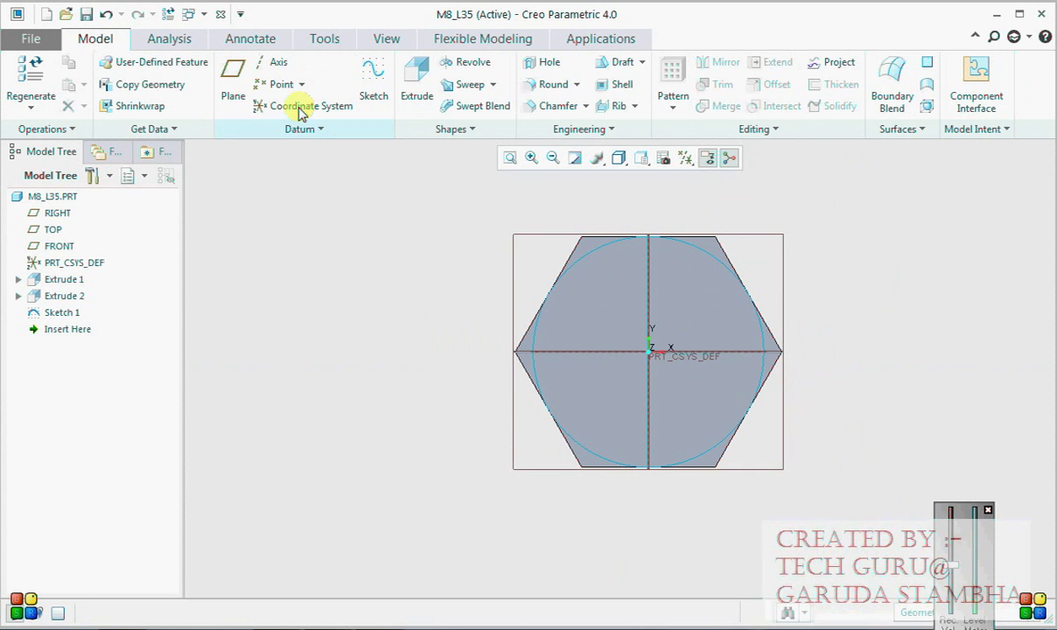
Create a datum point where the sketched tangent circle meets the TOP plane on the +X side
{"action": "left_click", "coordinate": [294, 85]}
{"action": "scroll", "coordinate": [701, 283], "scroll_direction": "up", "scroll_amount": 4}
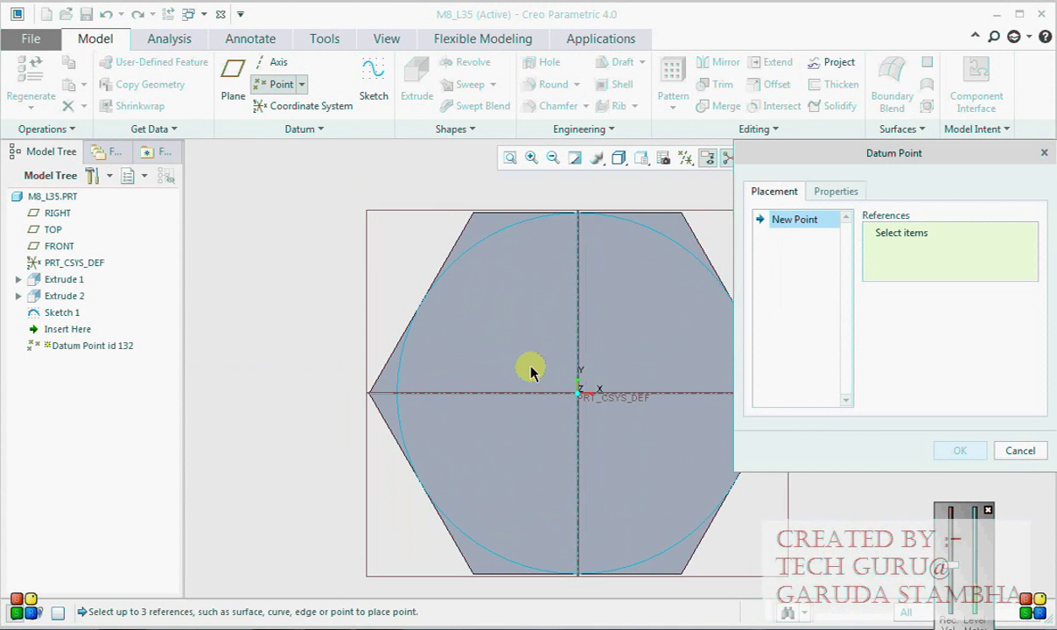
{"action": "scroll", "coordinate": [665, 385], "scroll_direction": "up", "scroll_amount": 4}
{"action": "left_click", "coordinate": [685, 350]}
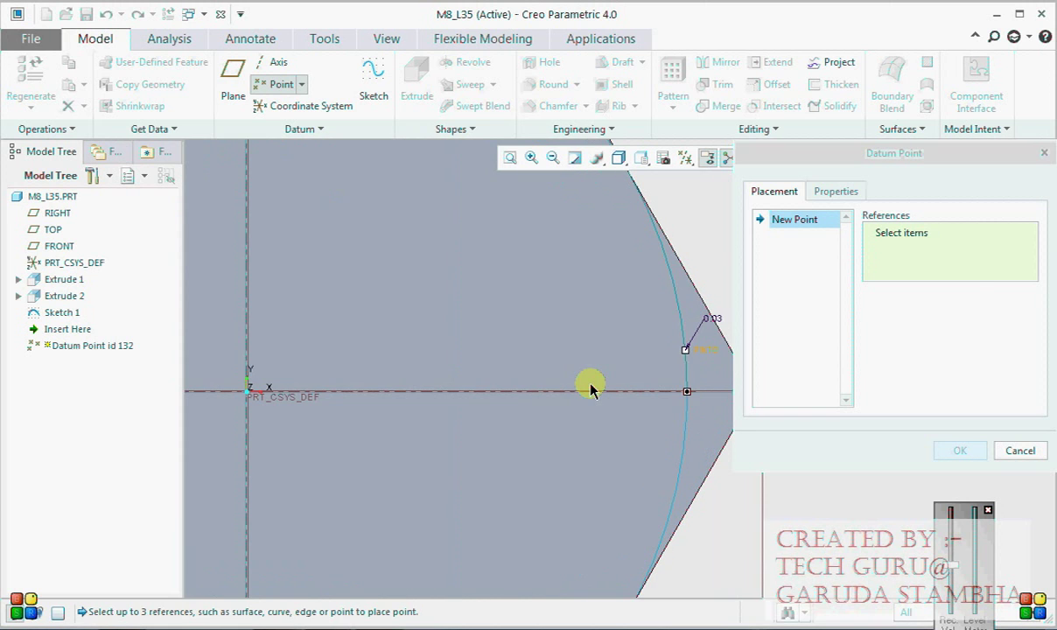
{"action": "scroll", "coordinate": [590, 389], "scroll_direction": "down", "scroll_amount": 5}
{"action": "middle_click_drag", "start_coordinate": [609, 383], "coordinate": [609, 349]}
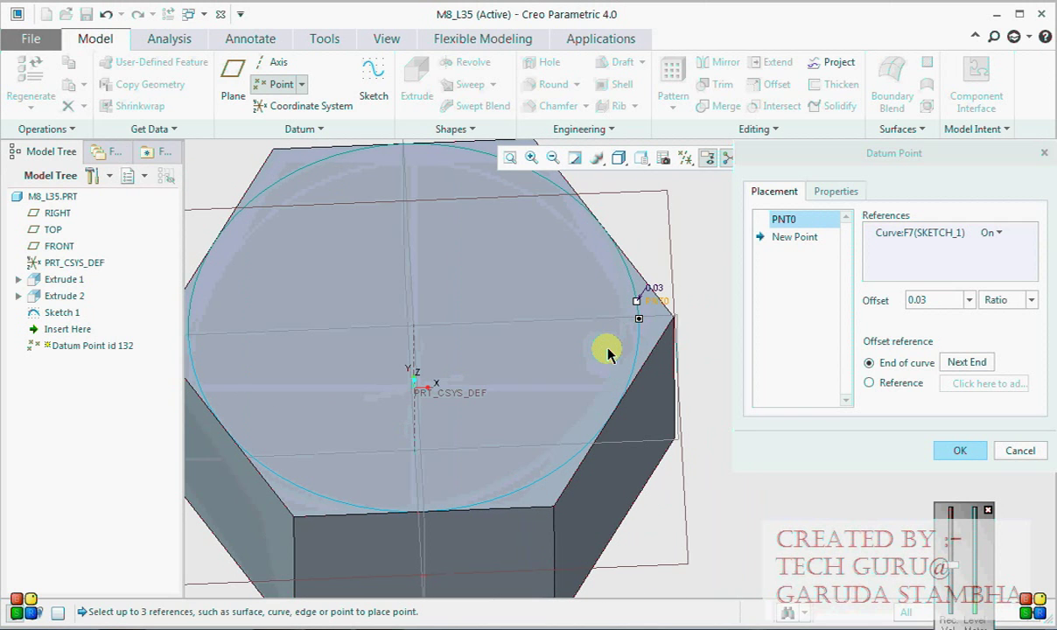
{"action": "left_click", "coordinate": [673, 314], "text": "ctrl"}
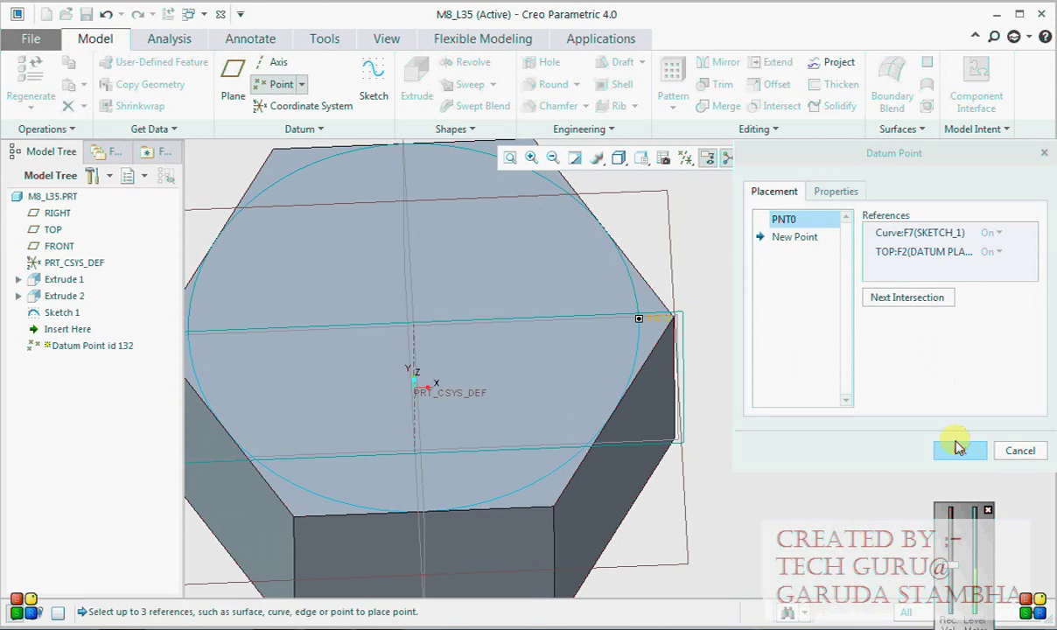
{"action": "left_click", "coordinate": [958, 448]}
Start a Revolve sketch on the TOP plane, viewed square-on, and add the new datum point as a reference
{"action": "scroll", "coordinate": [667, 314], "scroll_direction": "down", "scroll_amount": 3}
{"action": "middle_click_drag", "start_coordinate": [668, 314], "coordinate": [599, 335]}
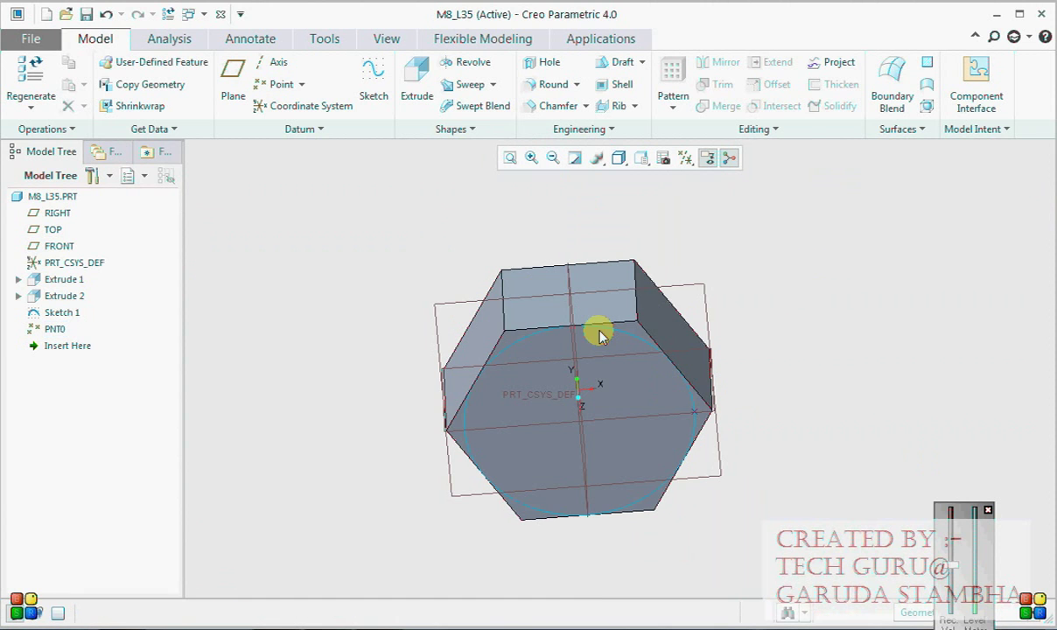
{"action": "left_click", "coordinate": [463, 62]}
{"action": "scroll", "coordinate": [678, 372], "scroll_direction": "up", "scroll_amount": 2}
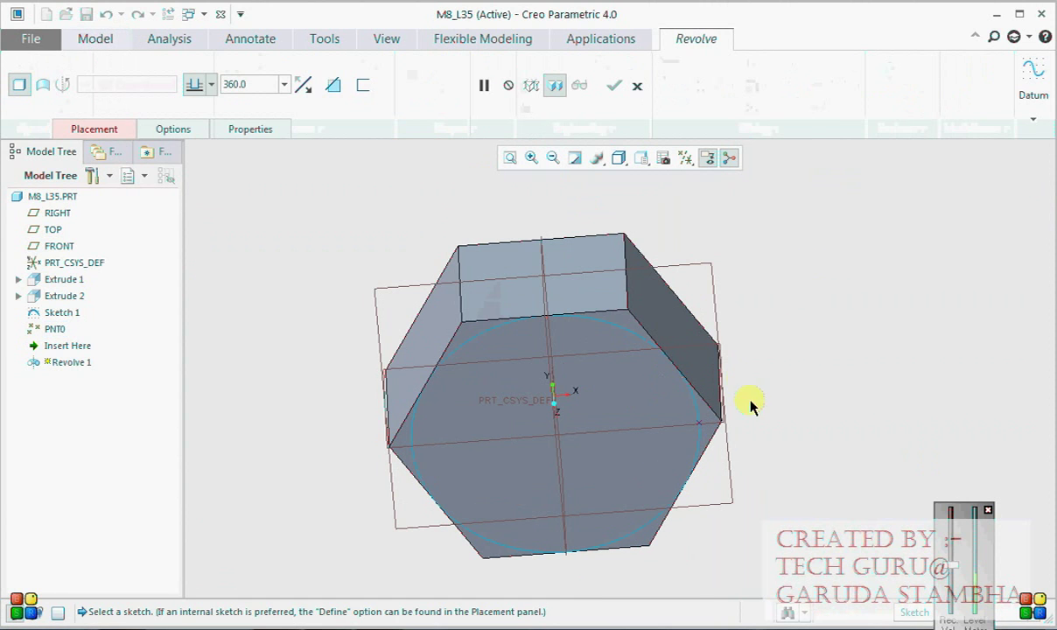
{"action": "left_click", "coordinate": [721, 422]}
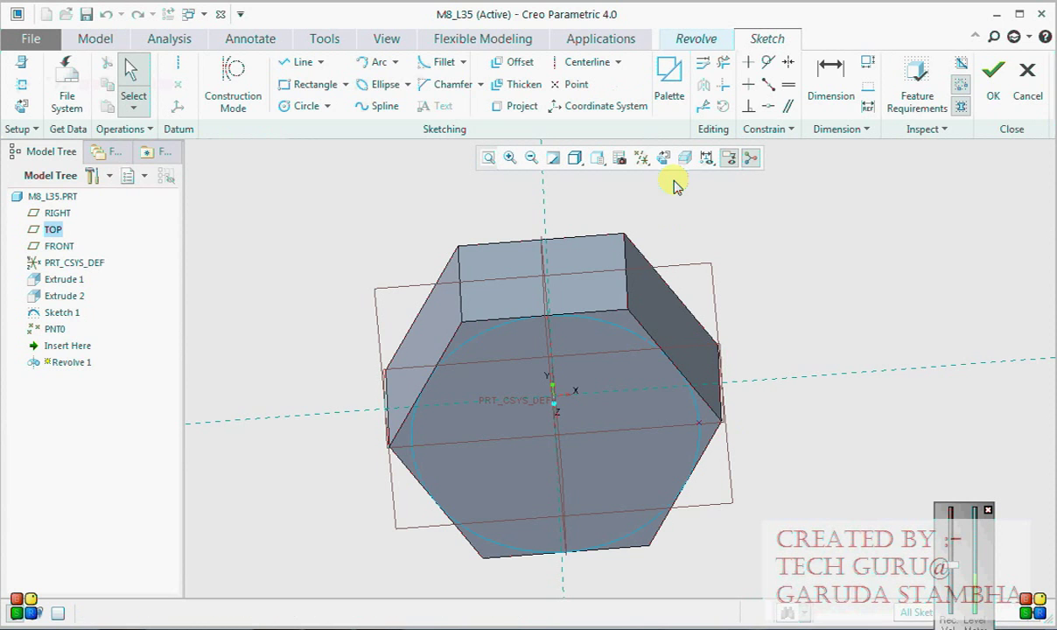
{"action": "left_click", "coordinate": [660, 159]}
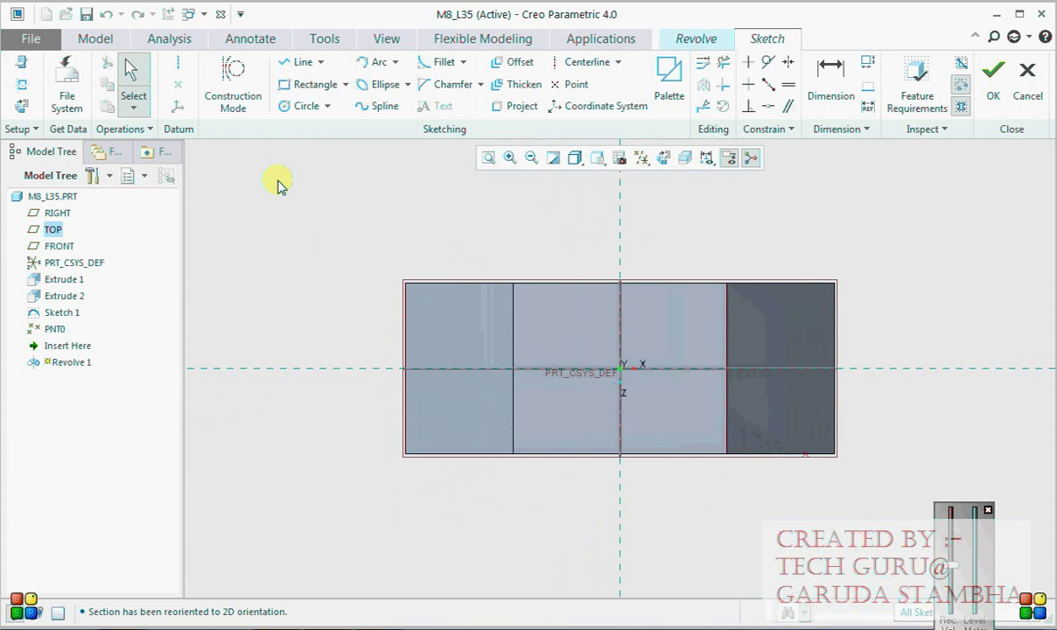
{"action": "left_click", "coordinate": [21, 84]}
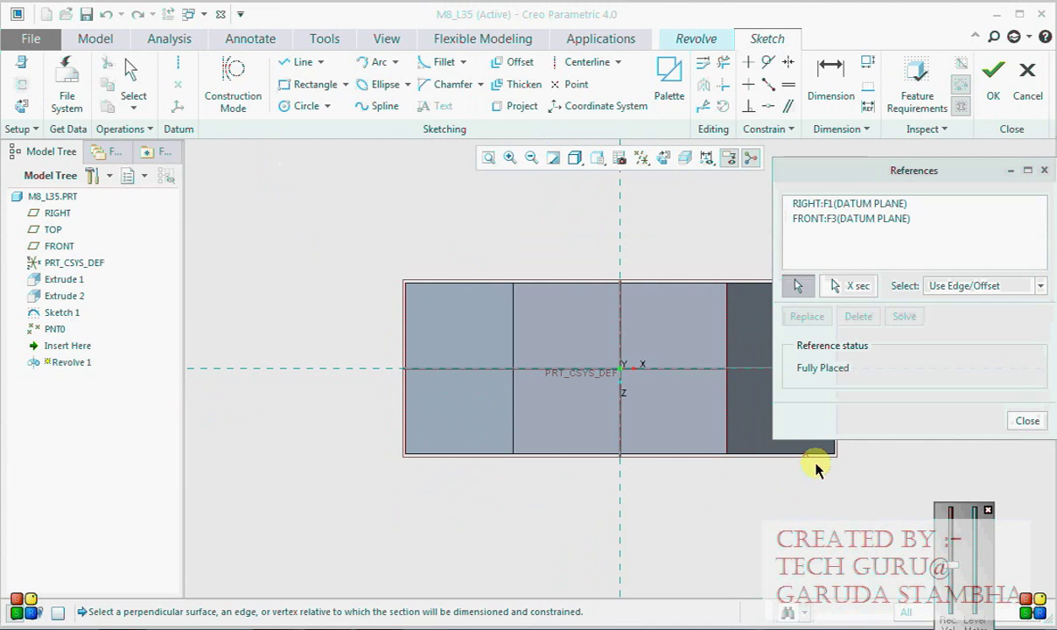
{"action": "left_click", "coordinate": [804, 456]}
{"action": "left_click", "coordinate": [1026, 421]}
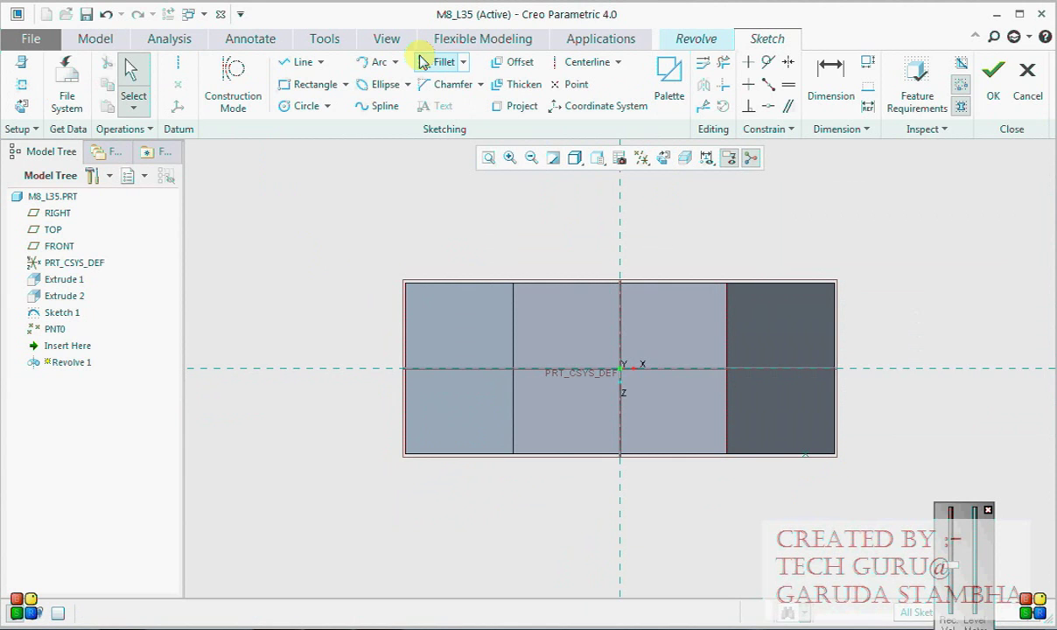
Sketch a closed right triangle about 2.14 wide from the datum point outward past the head's +X side
{"action": "left_click", "coordinate": [307, 67]}
{"action": "scroll", "coordinate": [704, 437], "scroll_direction": "down", "scroll_amount": 2}
{"action": "scroll", "coordinate": [689, 461], "scroll_direction": "up", "scroll_amount": 2}
{"action": "left_click", "coordinate": [650, 450]}
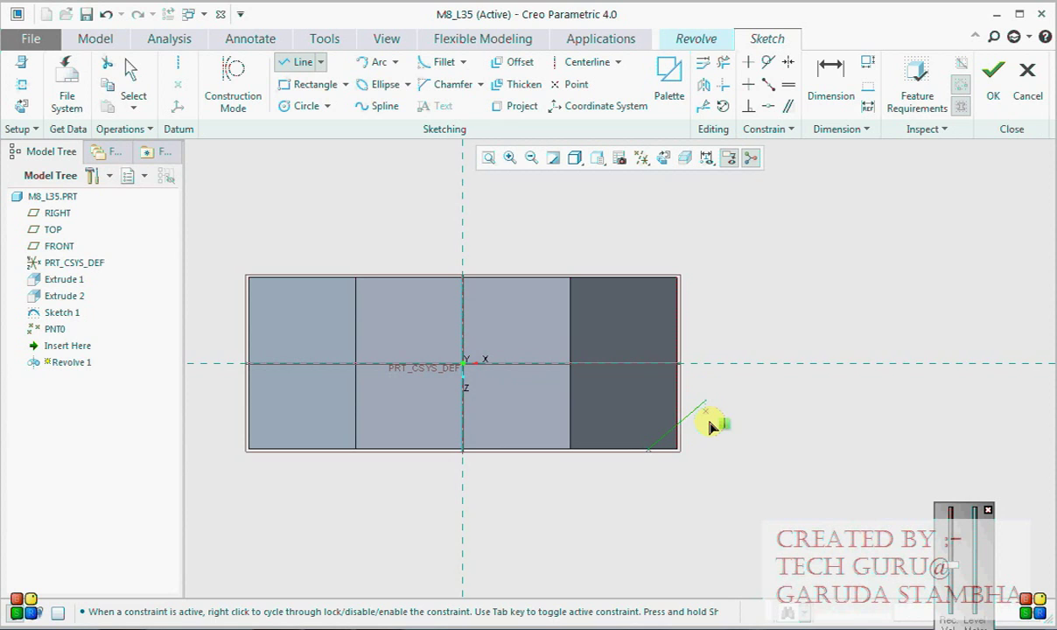
{"action": "scroll", "coordinate": [711, 426], "scroll_direction": "up", "scroll_amount": 2}
{"action": "left_click", "coordinate": [615, 464]}
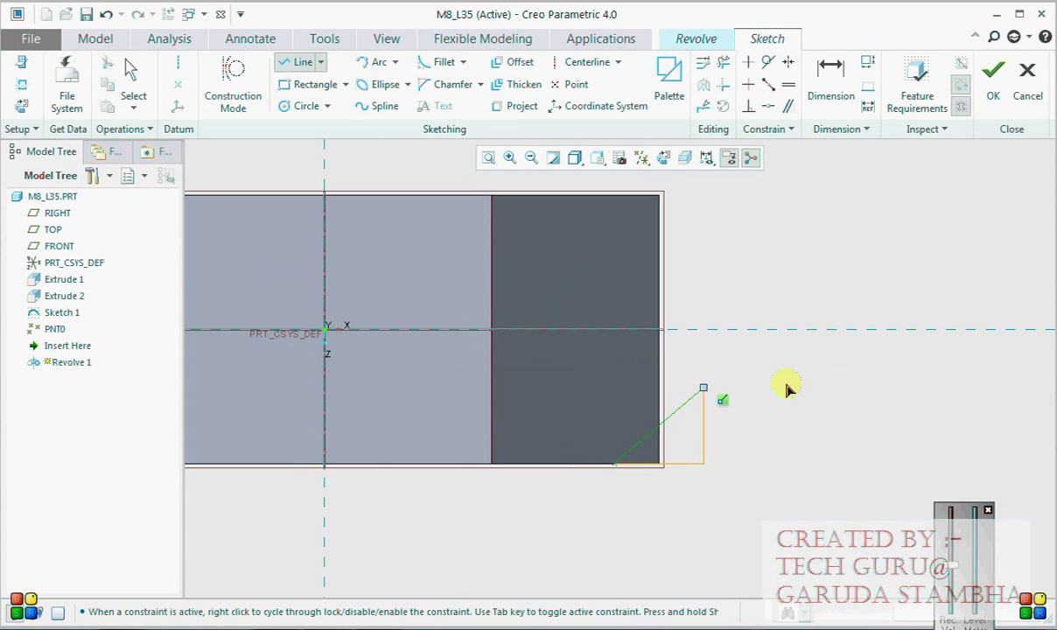
Dimension the triangle's width and set the angle between its slanted line and base to 30 degrees
{"action": "left_click", "coordinate": [830, 79]}
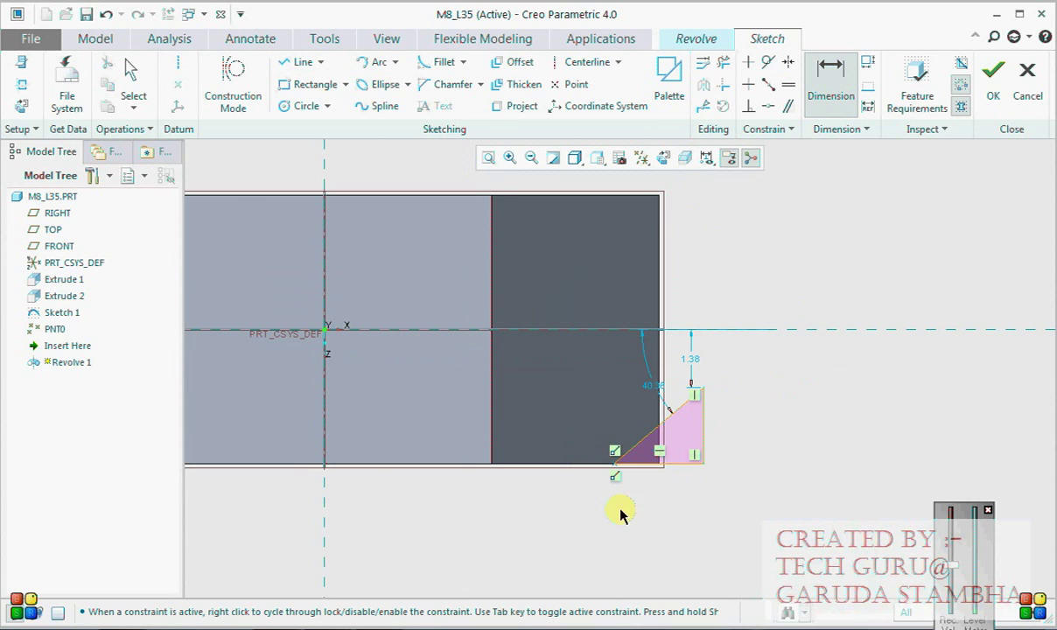
{"action": "scroll", "coordinate": [620, 512], "scroll_direction": "up", "scroll_amount": 2}
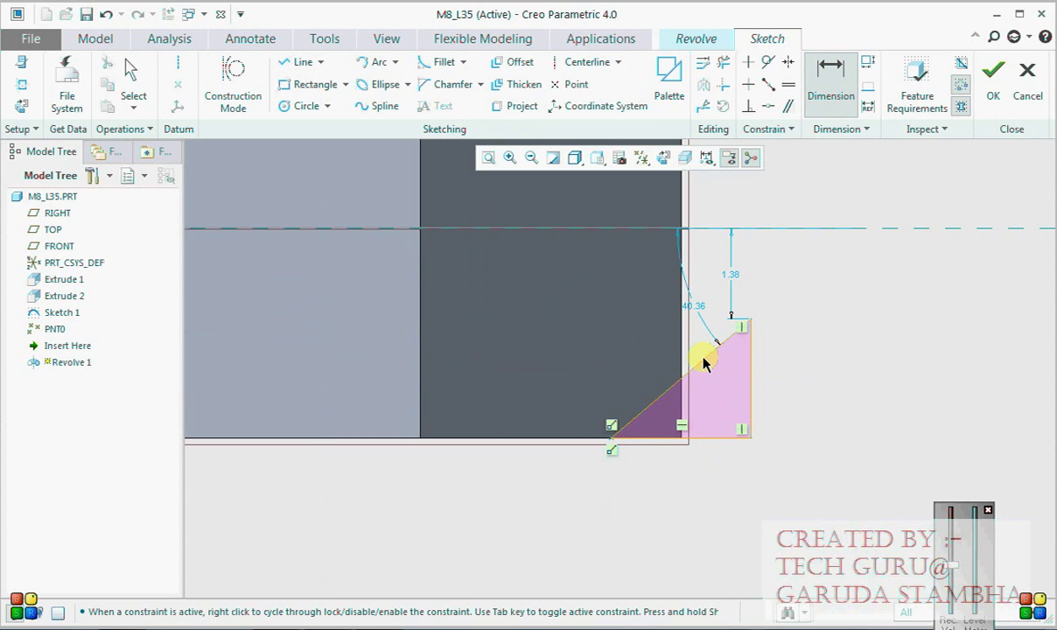
{"action": "middle_click", "coordinate": [714, 394]}
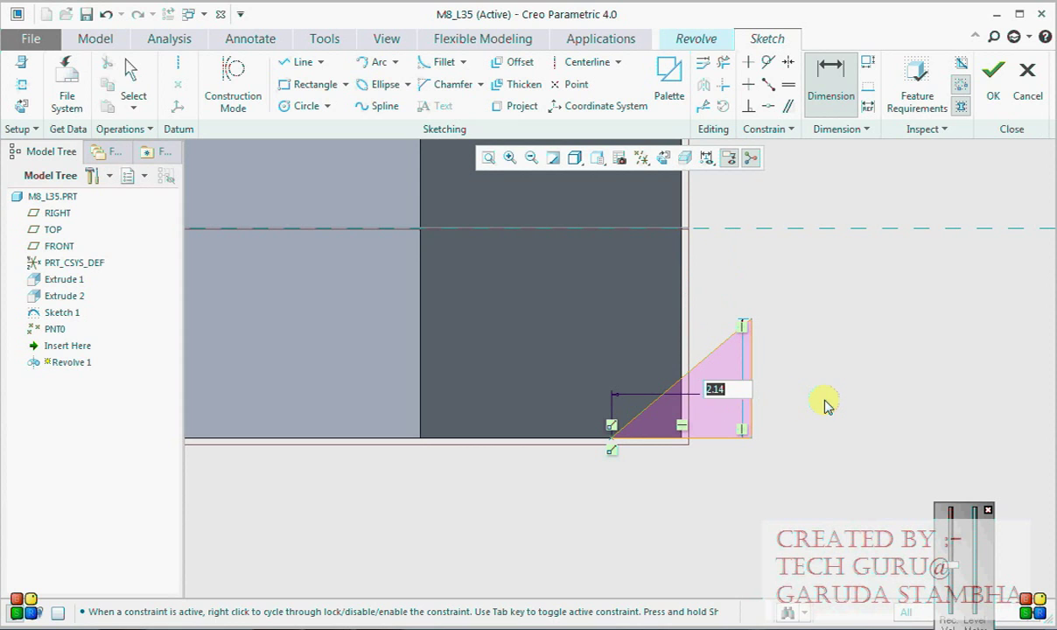
{"action": "scroll", "coordinate": [709, 363], "scroll_direction": "up", "scroll_amount": 1}
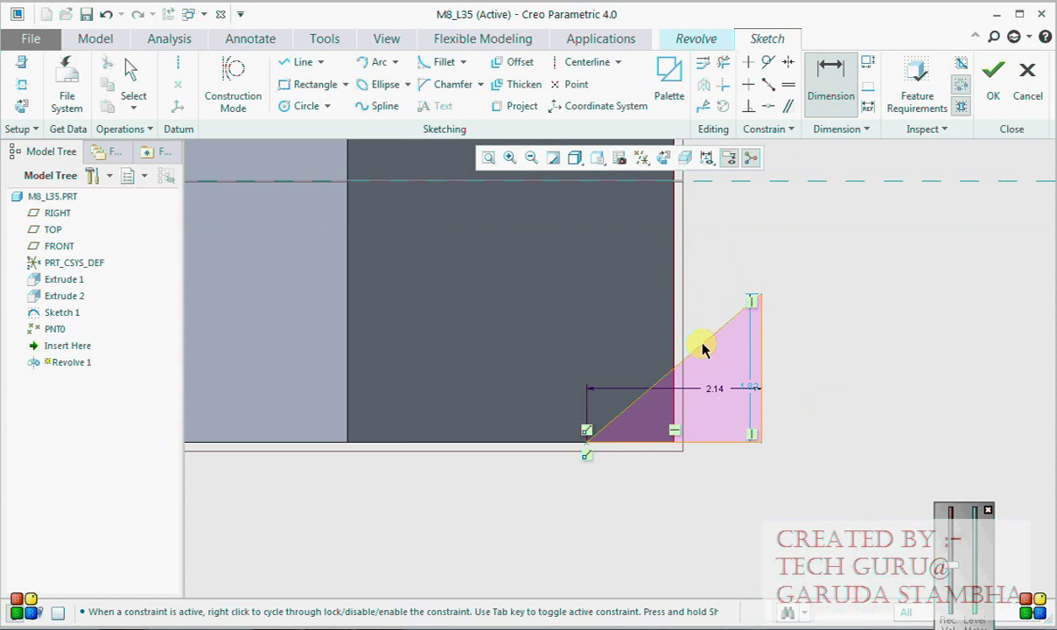
{"action": "middle_click", "coordinate": [718, 422]}
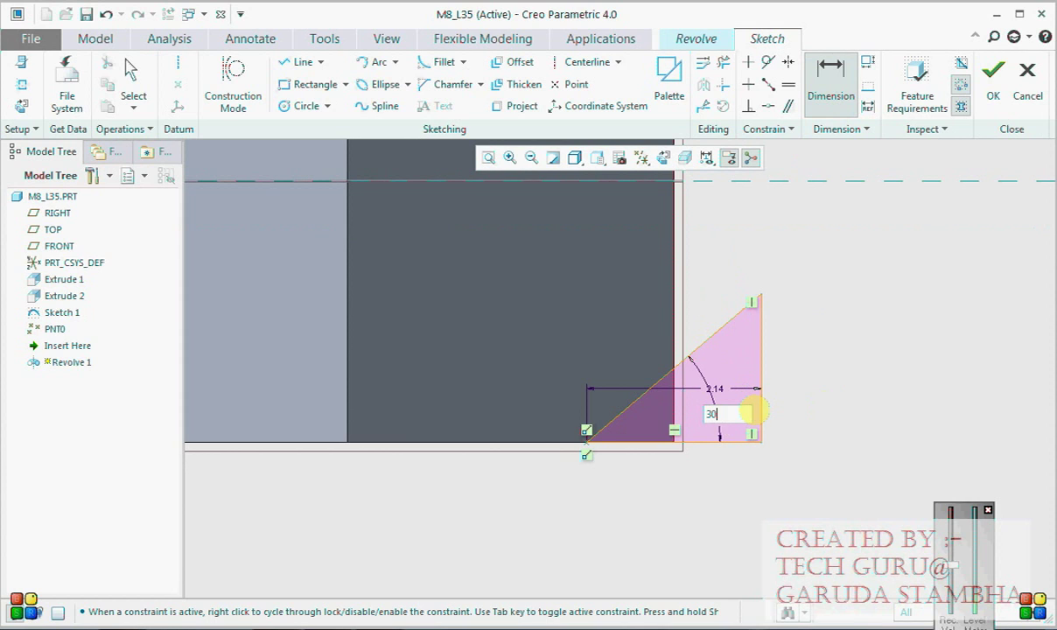
{"action": "key", "text": "Return"}
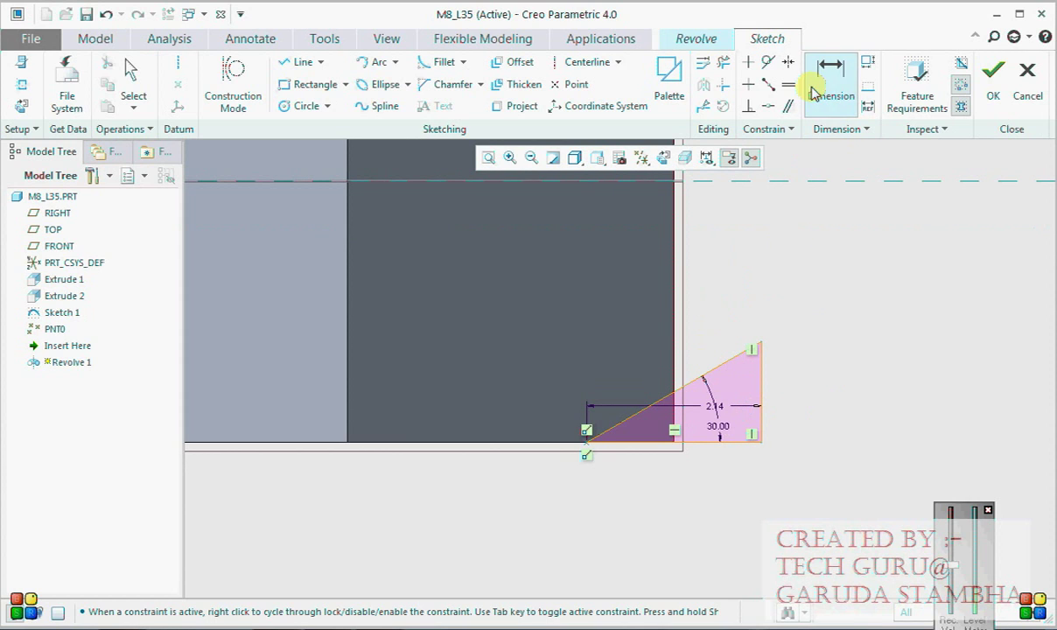
Dimension the triangle's vertical side, replacing the conflicting width dimension, and finish the sketch
{"action": "left_click", "coordinate": [761, 373]}
{"action": "middle_click", "coordinate": [782, 369]}
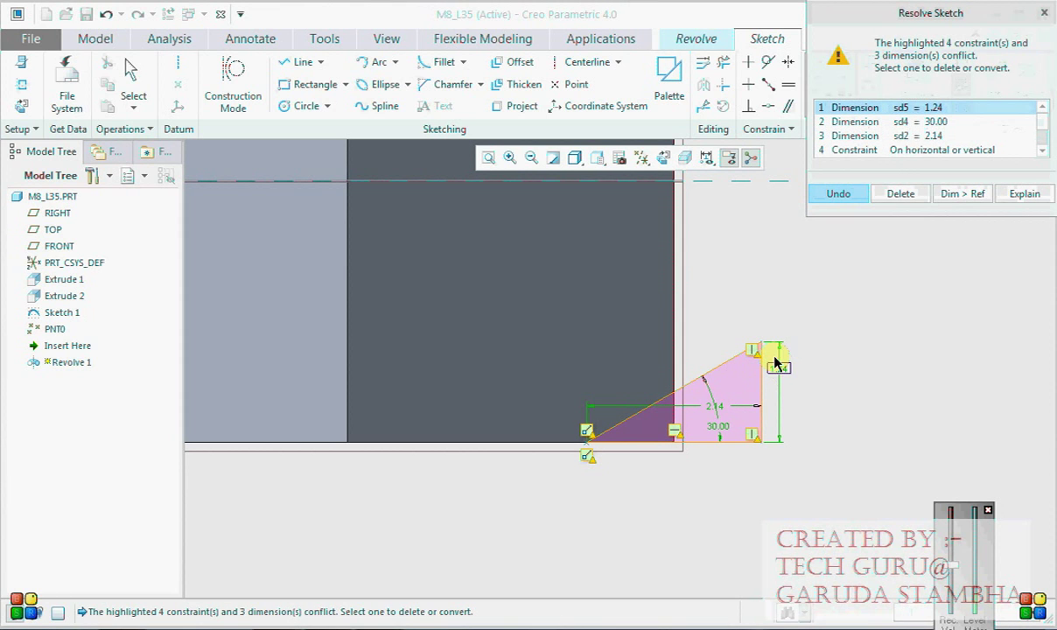
{"action": "left_click", "coordinate": [925, 142]}
{"action": "left_click", "coordinate": [913, 203]}
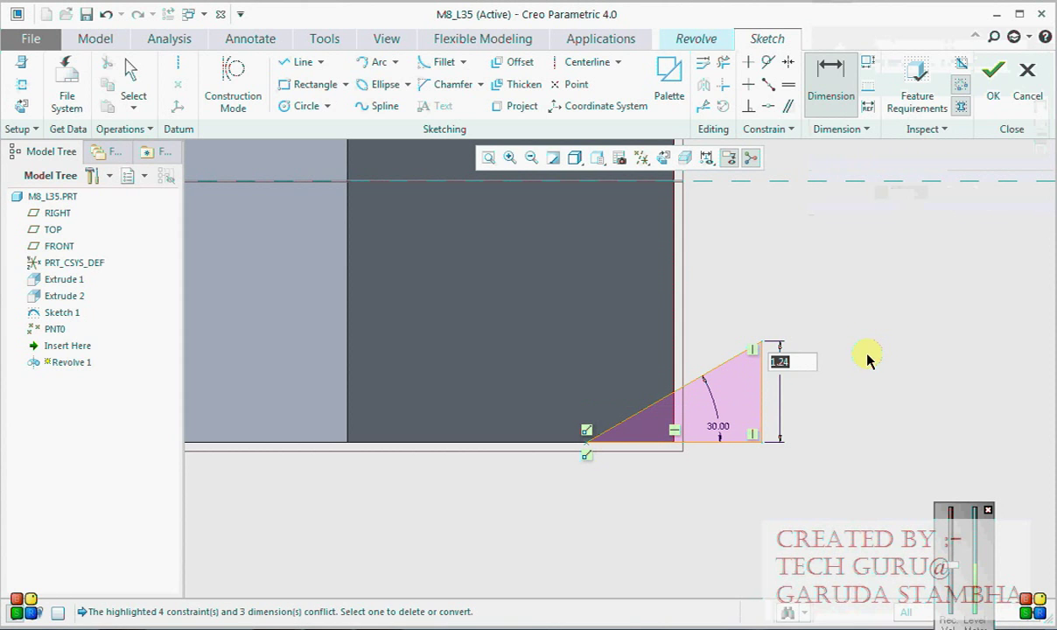
{"action": "left_click", "coordinate": [989, 104]}
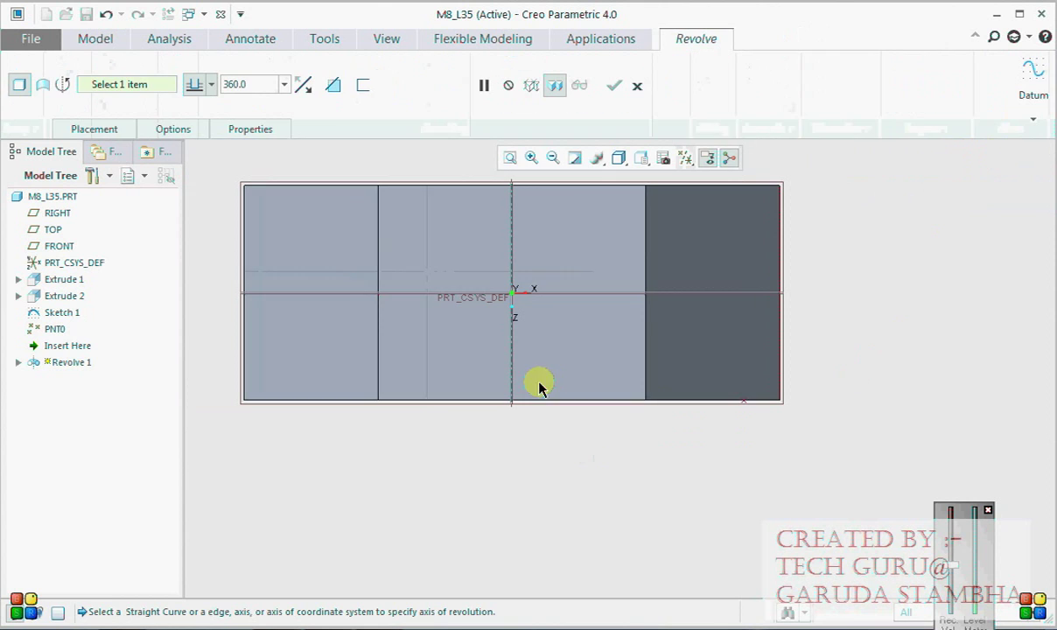
Revolve the triangle 360 degrees about the head's central axis as a material-removing cut
{"action": "left_click", "coordinate": [510, 340]}
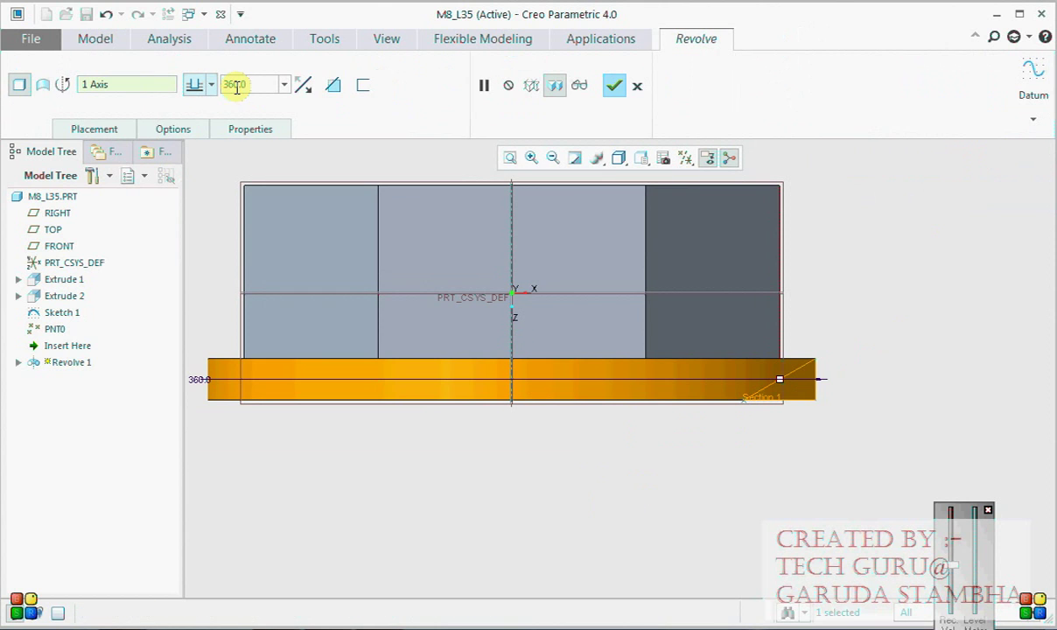
{"action": "left_click", "coordinate": [332, 84]}
{"action": "middle_click_drag", "start_coordinate": [571, 499], "coordinate": [475, 454]}
{"action": "left_click", "coordinate": [636, 85]}
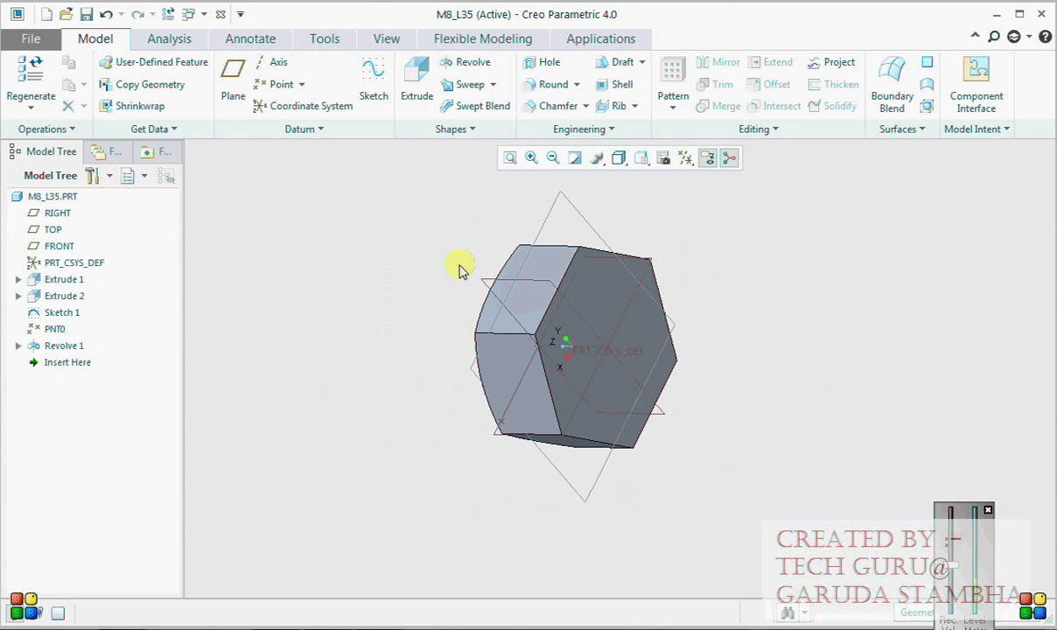
Start an Extrude on the head's unchamfered hexagonal face and sketch a circle about 8.03 in diameter centred on the origin
{"action": "left_click", "coordinate": [417, 92]}
{"action": "left_click", "coordinate": [603, 299]}
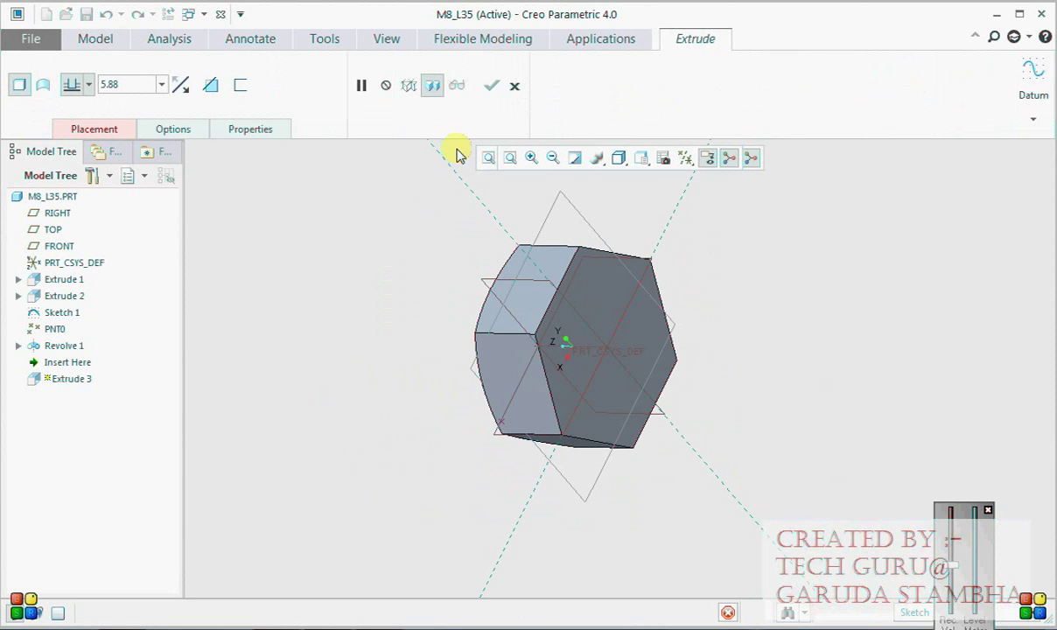
{"action": "left_click", "coordinate": [663, 158]}
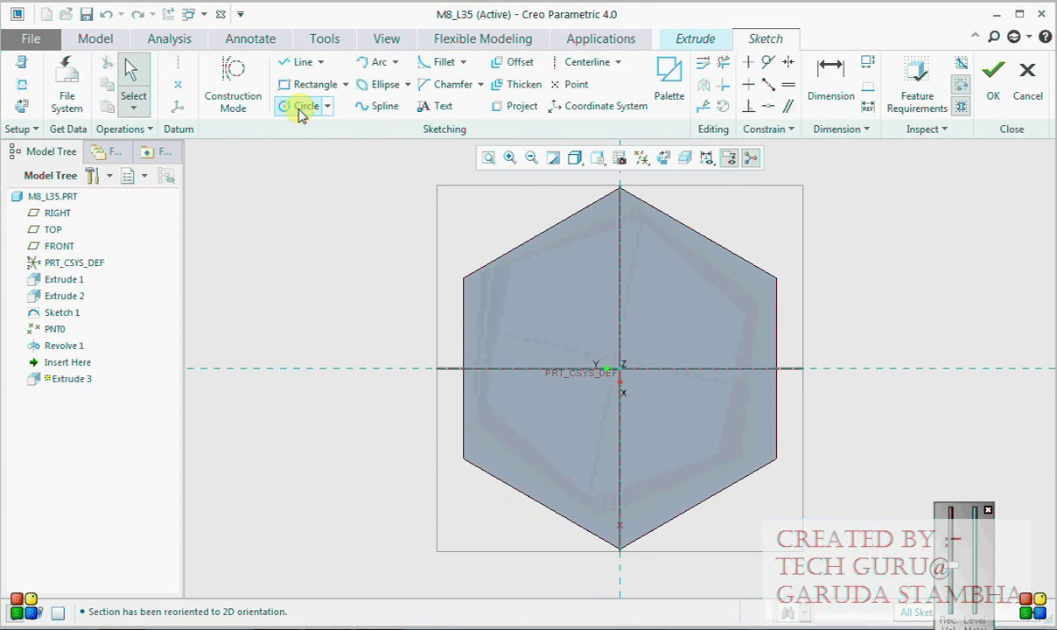
{"action": "left_click", "coordinate": [303, 106]}
{"action": "left_click", "coordinate": [622, 368]}
{"action": "left_click", "coordinate": [582, 291]}
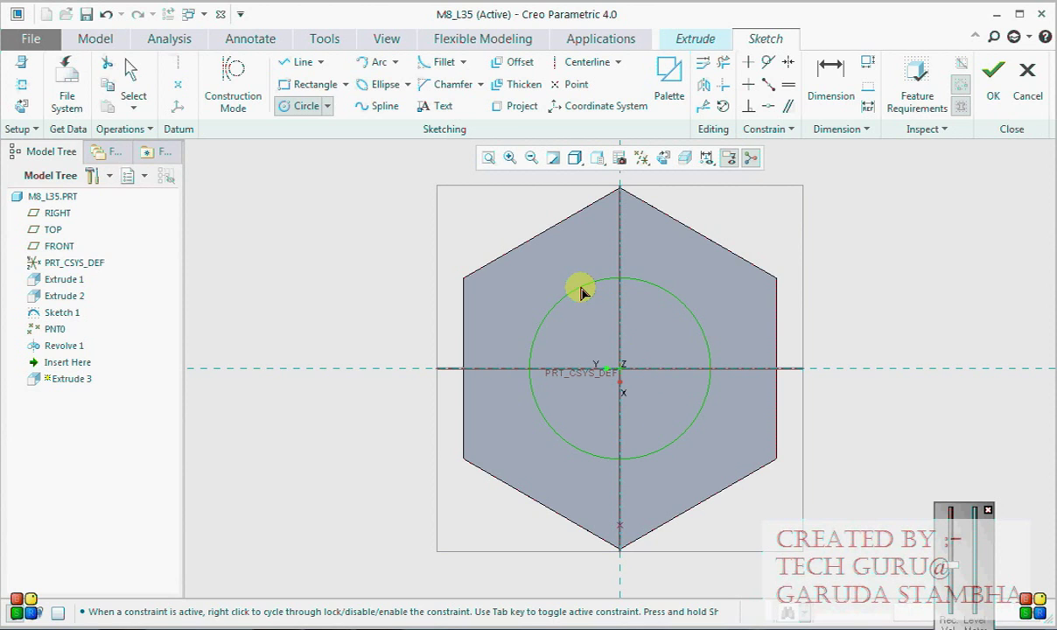
{"action": "middle_click", "coordinate": [580, 287]}
Set the circle's diameter to 8 and finish the sketch
{"action": "double_click", "coordinate": [512, 279]}
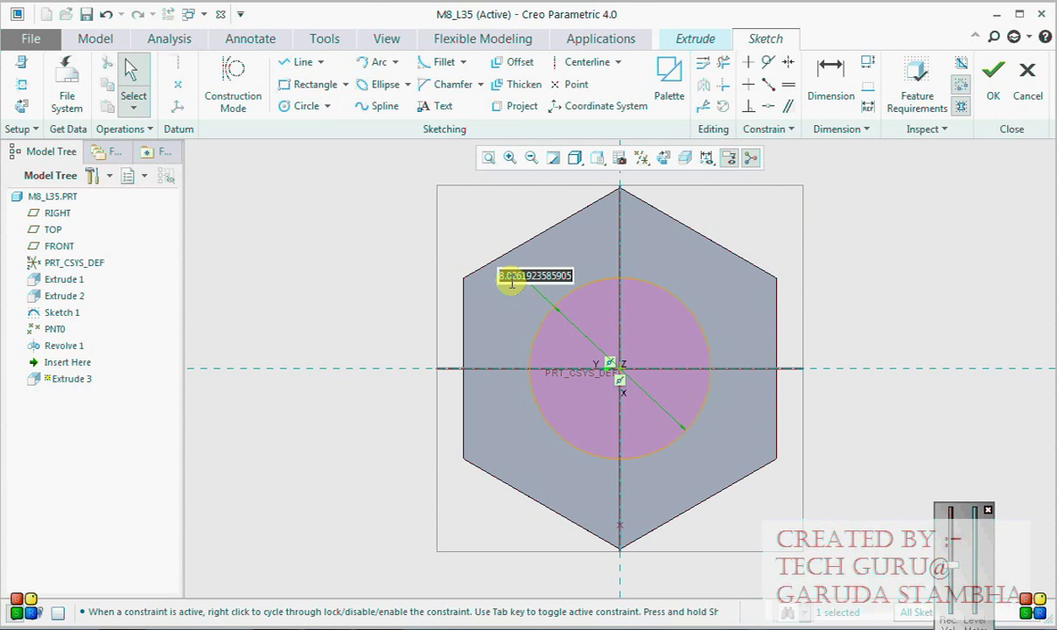
{"action": "type", "text": "8"}
{"action": "key", "text": "Return"}
{"action": "left_click", "coordinate": [993, 74]}
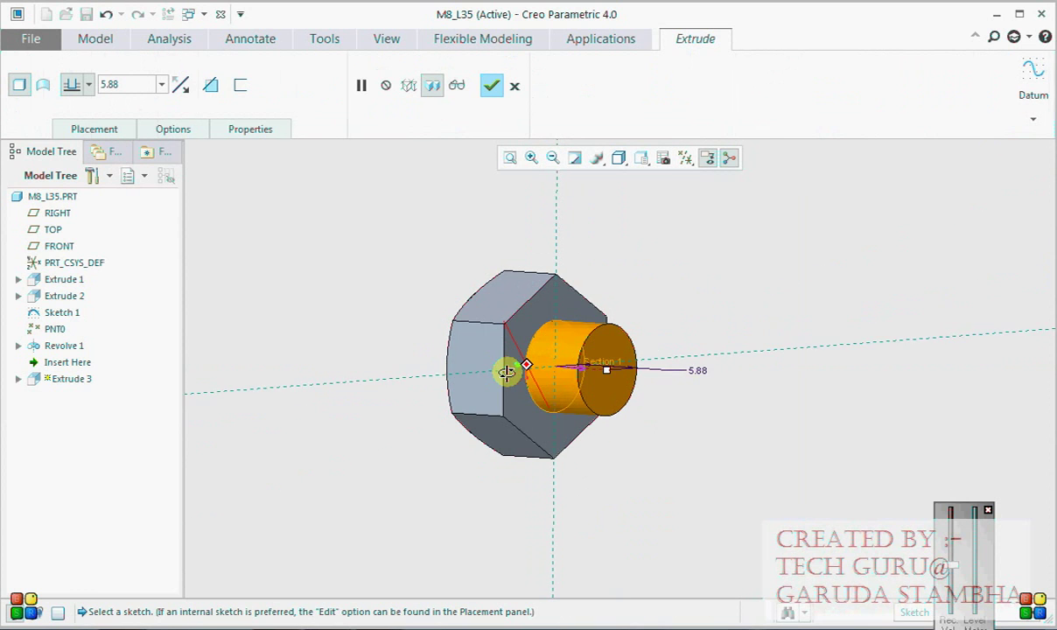
Extrude the circle 35 outward from the head to form the bolt shank
{"action": "double_click", "coordinate": [133, 85]}
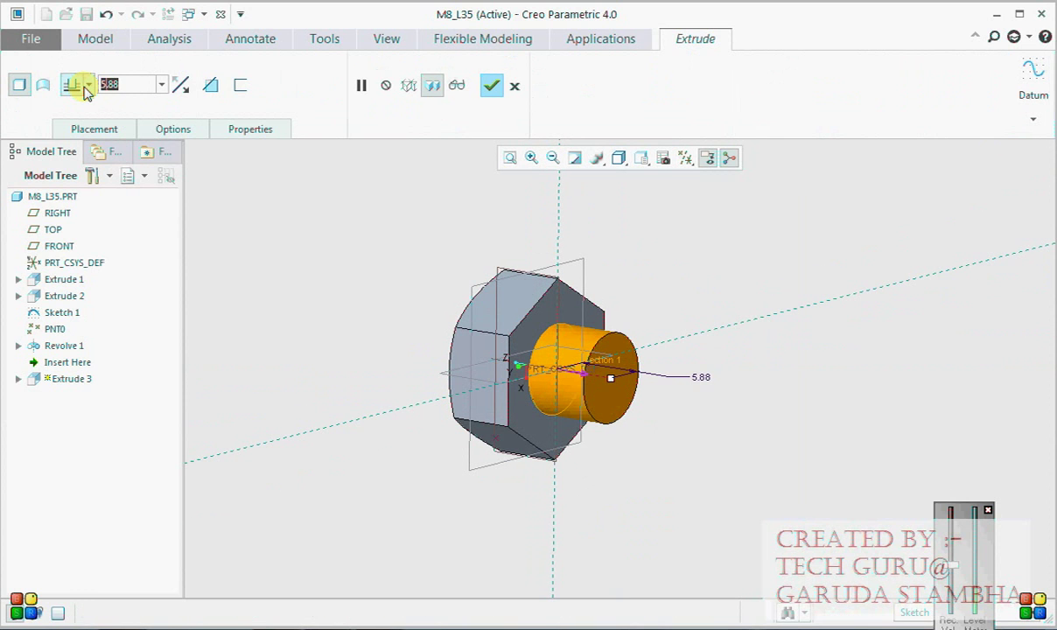
{"action": "type", "text": "35"}
{"action": "key", "text": "Return"}
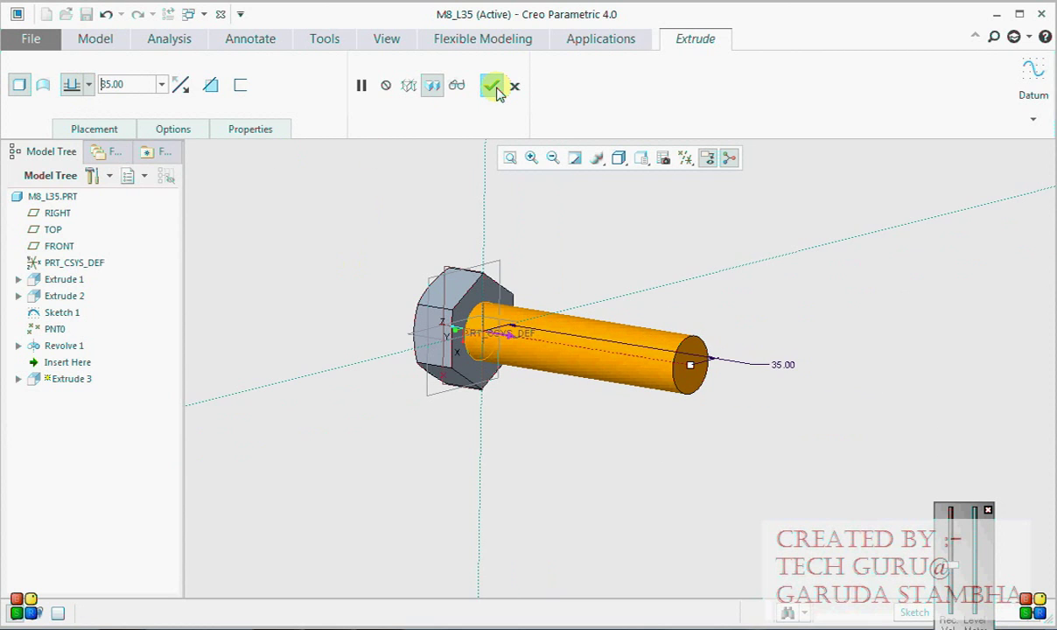
{"action": "left_click", "coordinate": [493, 86]}
Chamfer the circular edge at the shank's free end with a D x D chamfer of 0.8
{"action": "left_click", "coordinate": [579, 106]}
{"action": "scroll", "coordinate": [687, 346], "scroll_direction": "up", "scroll_amount": 3}
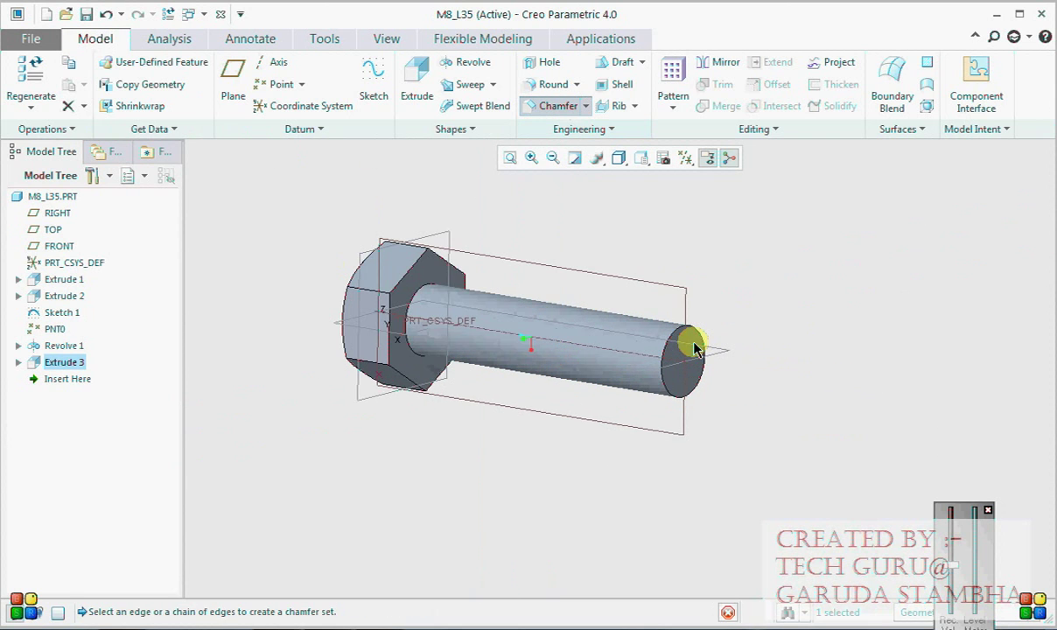
{"action": "left_click", "coordinate": [679, 330]}
{"action": "left_click", "coordinate": [676, 332]}
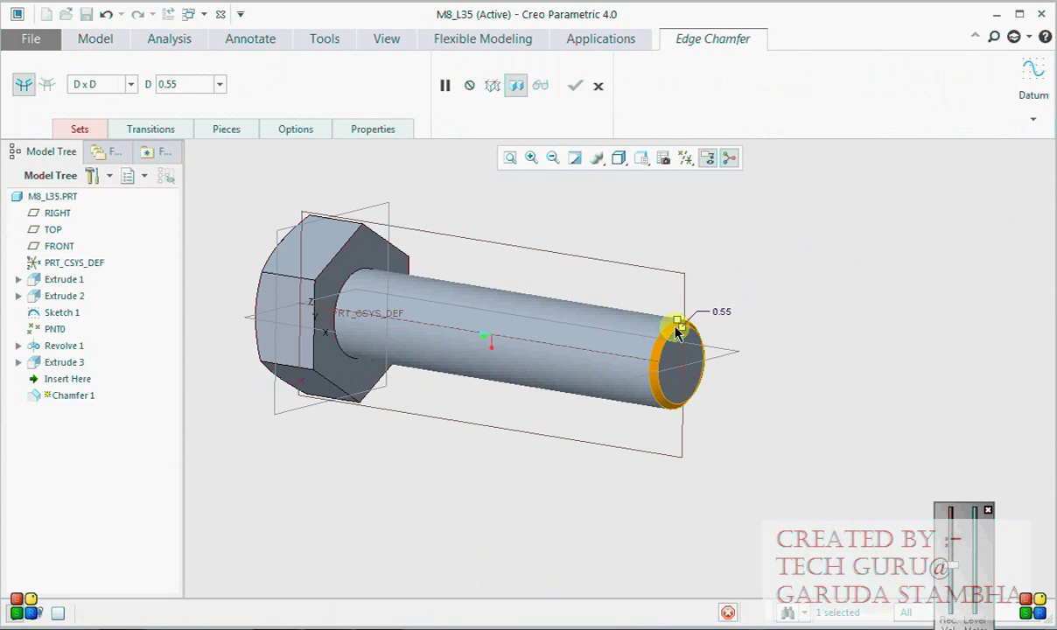
{"action": "double_click", "coordinate": [169, 85]}
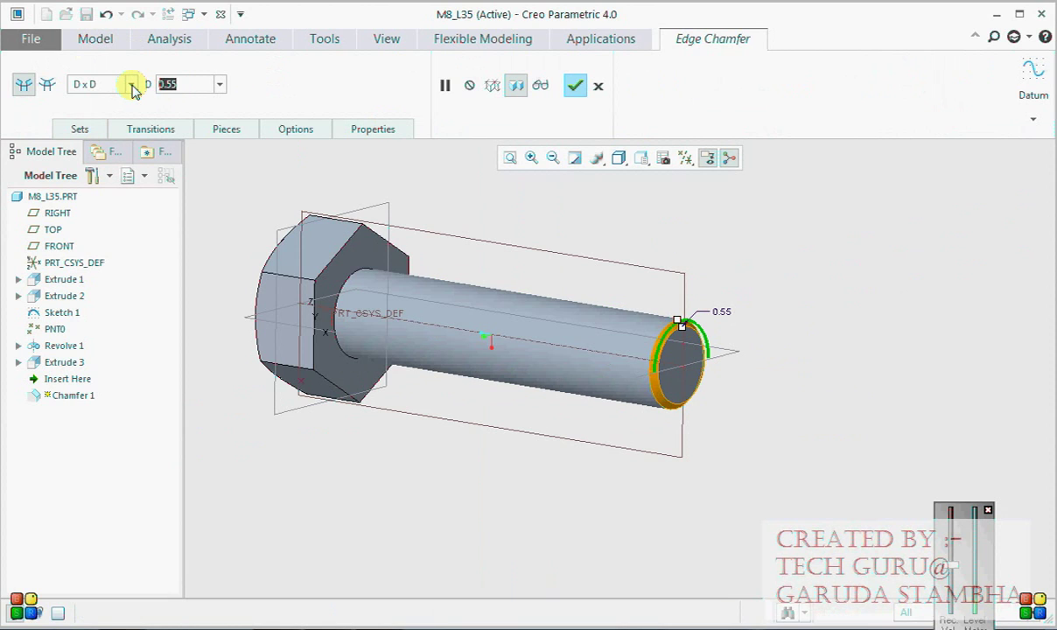
{"action": "type", "text": "0.8"}
{"action": "key", "text": "Return"}
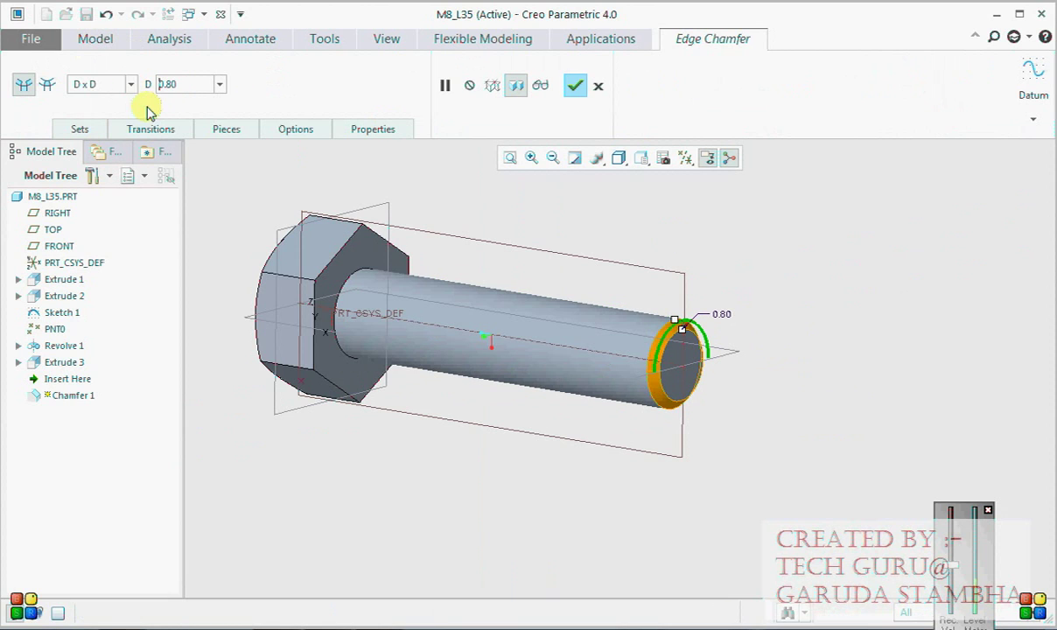
{"action": "left_click", "coordinate": [574, 85]}
Hide all of the part's layers, save their status, and return to the feature list
{"action": "middle_click_drag", "start_coordinate": [582, 399], "coordinate": [407, 297]}
{"action": "left_click", "coordinate": [143, 176]}
{"action": "left_click", "coordinate": [118, 207]}
{"action": "right_click", "coordinate": [48, 223]}
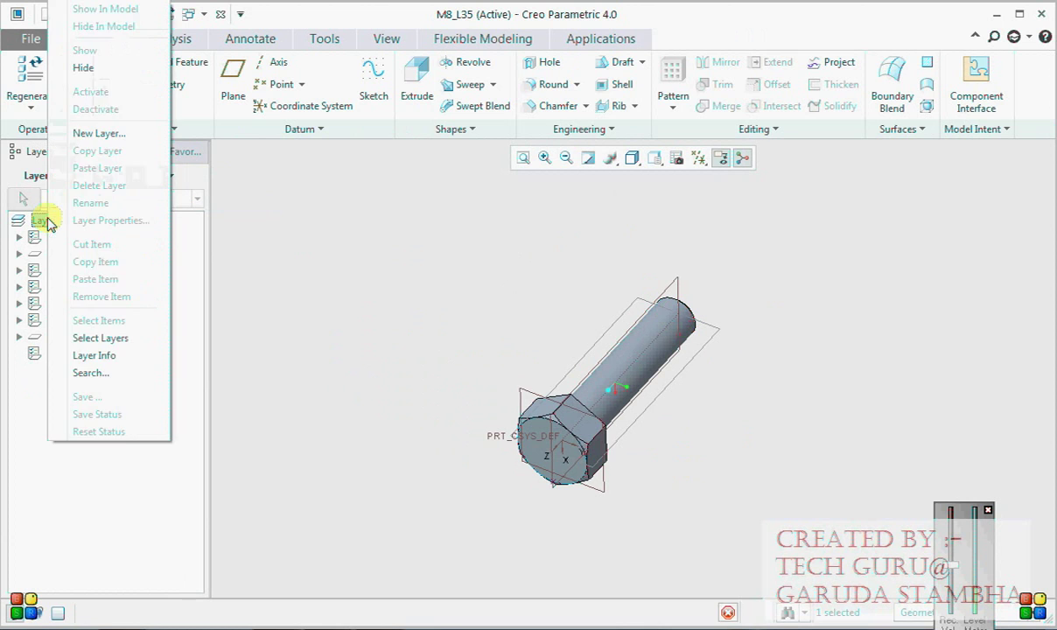
{"action": "left_click", "coordinate": [83, 67]}
{"action": "right_click", "coordinate": [78, 413]}
{"action": "left_click", "coordinate": [98, 414]}
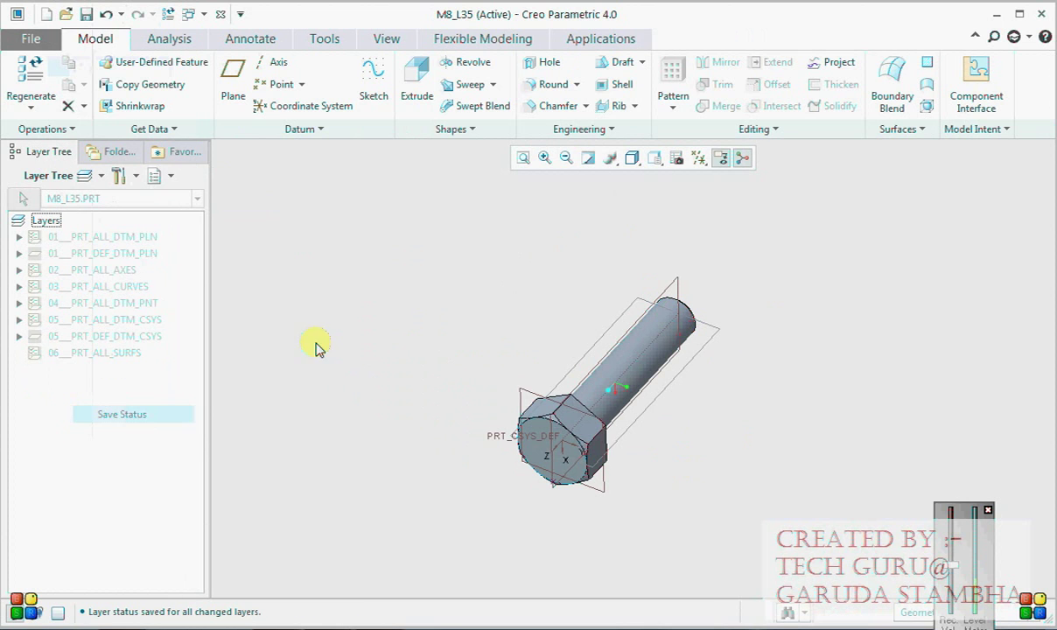
{"action": "left_click", "coordinate": [171, 177]}
{"action": "left_click", "coordinate": [189, 198]}
Save the M8_L35 part
{"action": "scroll", "coordinate": [469, 304], "scroll_direction": "down", "scroll_amount": 1}
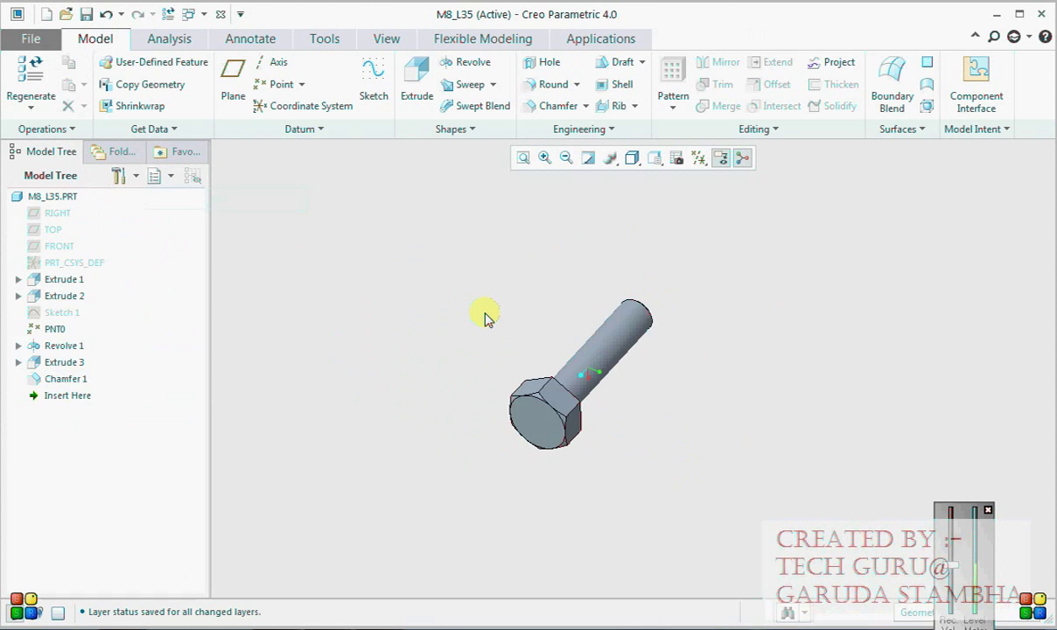
{"action": "scroll", "coordinate": [499, 337], "scroll_direction": "down", "scroll_amount": 2}
{"action": "key", "text": "ctrl+s"}
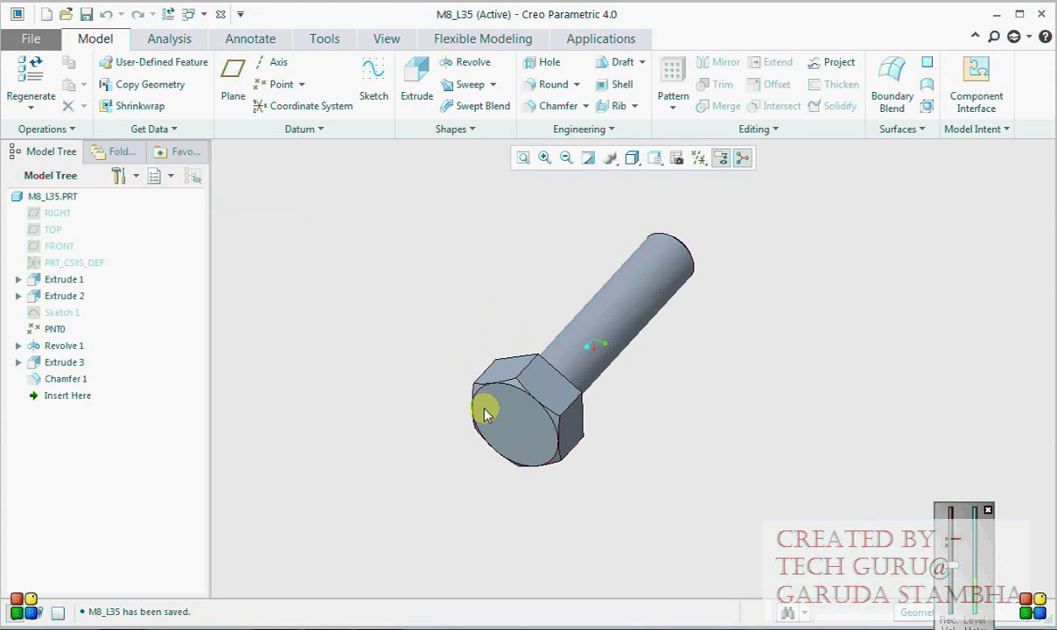
{"action": "scroll", "coordinate": [485, 414], "scroll_direction": "up", "scroll_amount": 2}
{"action": "scroll", "coordinate": [486, 415], "scroll_direction": "down", "scroll_amount": 3}
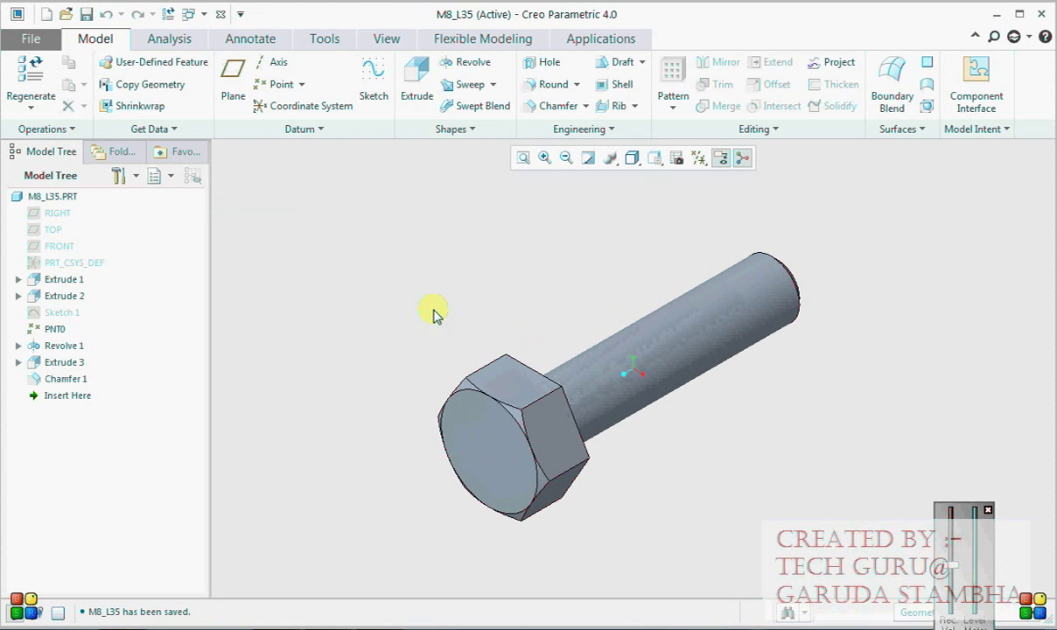
Open the part's Relations and show the dimension symbols of the shank extrusion
{"action": "left_click", "coordinate": [324, 38]}
{"action": "left_click", "coordinate": [528, 106]}
{"action": "scroll", "coordinate": [421, 350], "scroll_direction": "down", "scroll_amount": 3}
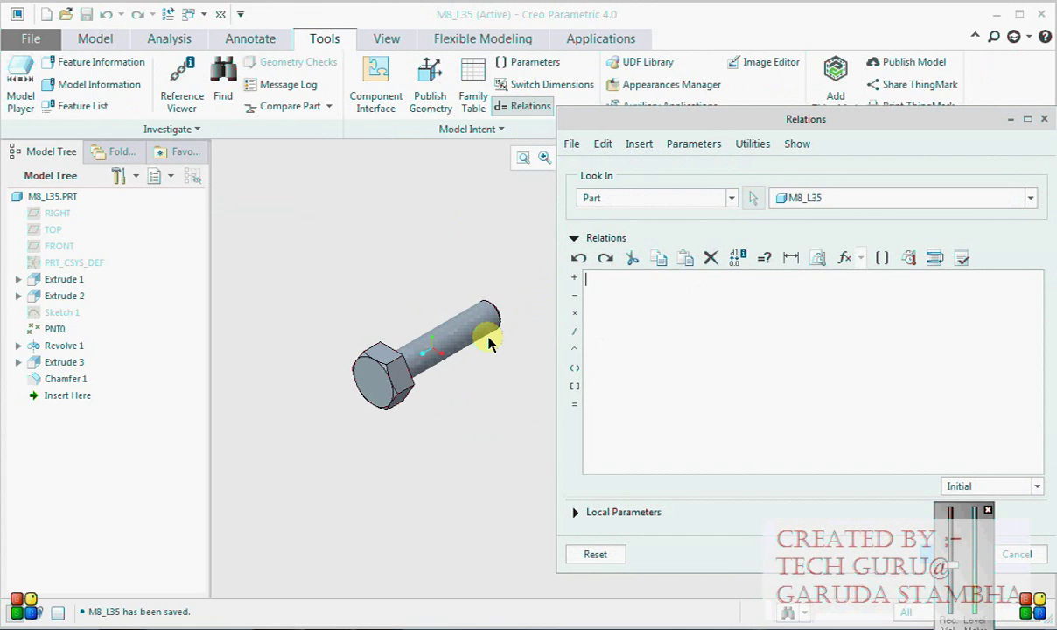
{"action": "left_click", "coordinate": [377, 373]}
{"action": "scroll", "coordinate": [325, 416], "scroll_direction": "down", "scroll_amount": 2}
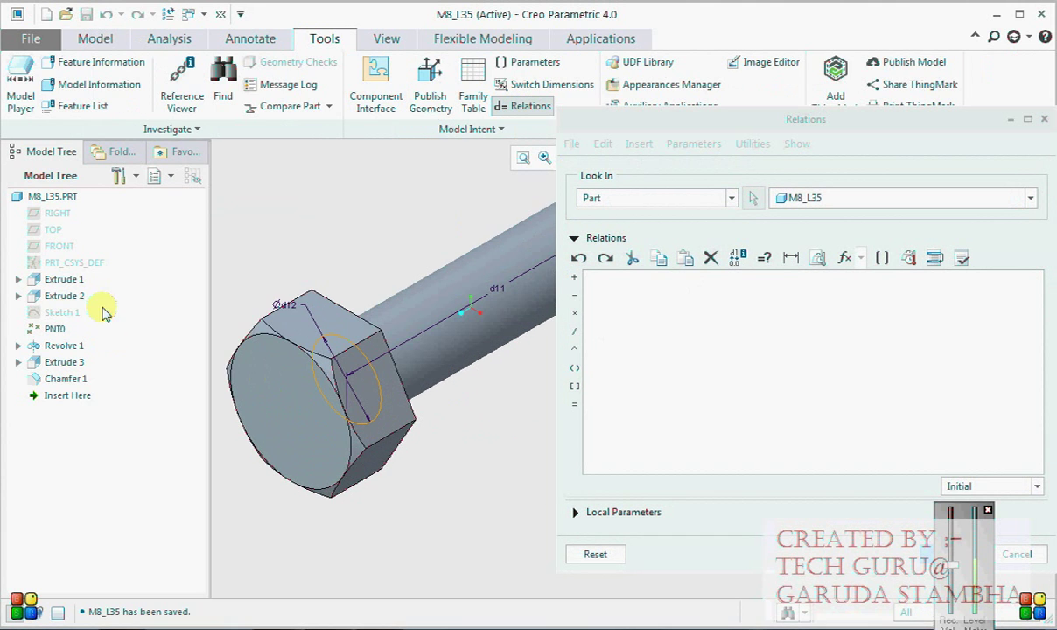
Show Extrude 1's dimensions and add the relation d0=0.8*d12, tying its depth to the shank diameter
{"action": "left_click", "coordinate": [51, 279]}
{"action": "scroll", "coordinate": [405, 429], "scroll_direction": "up", "scroll_amount": 1}
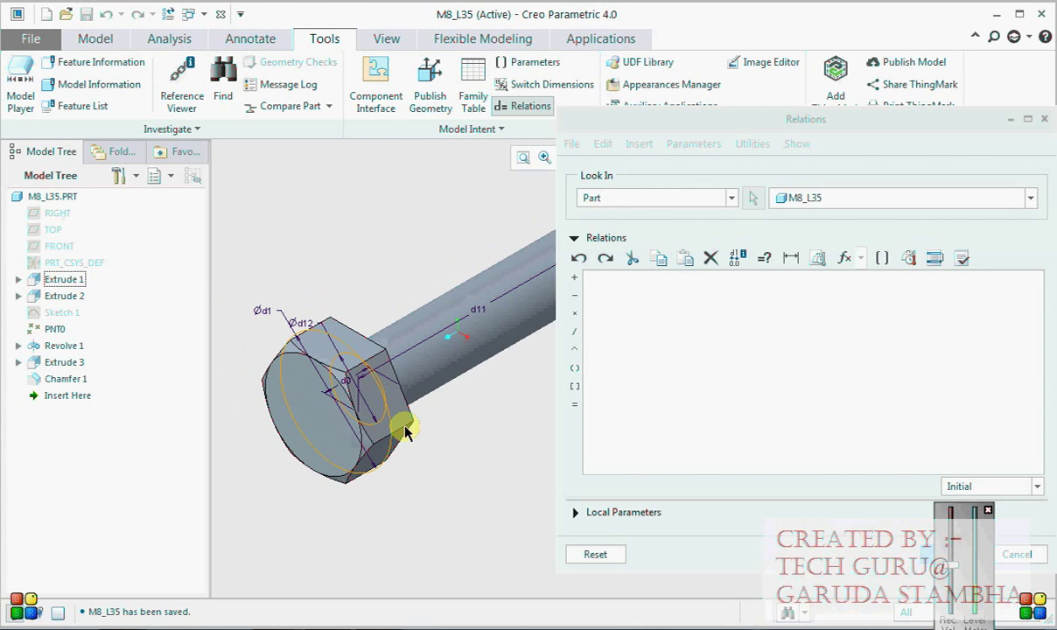
{"action": "scroll", "coordinate": [453, 424], "scroll_direction": "down", "scroll_amount": 1}
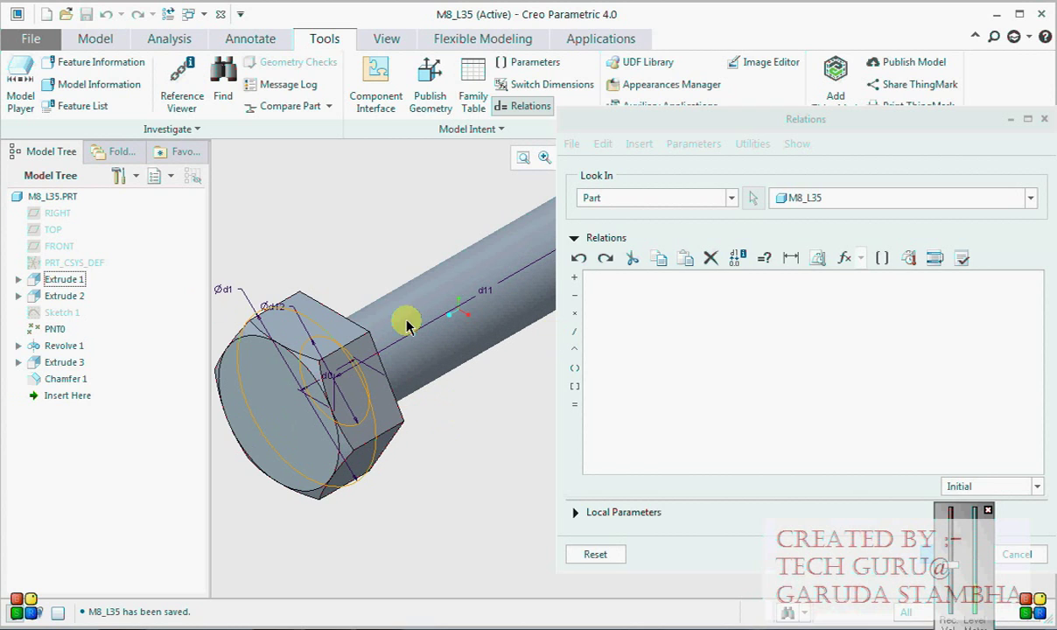
{"action": "left_click", "coordinate": [330, 371]}
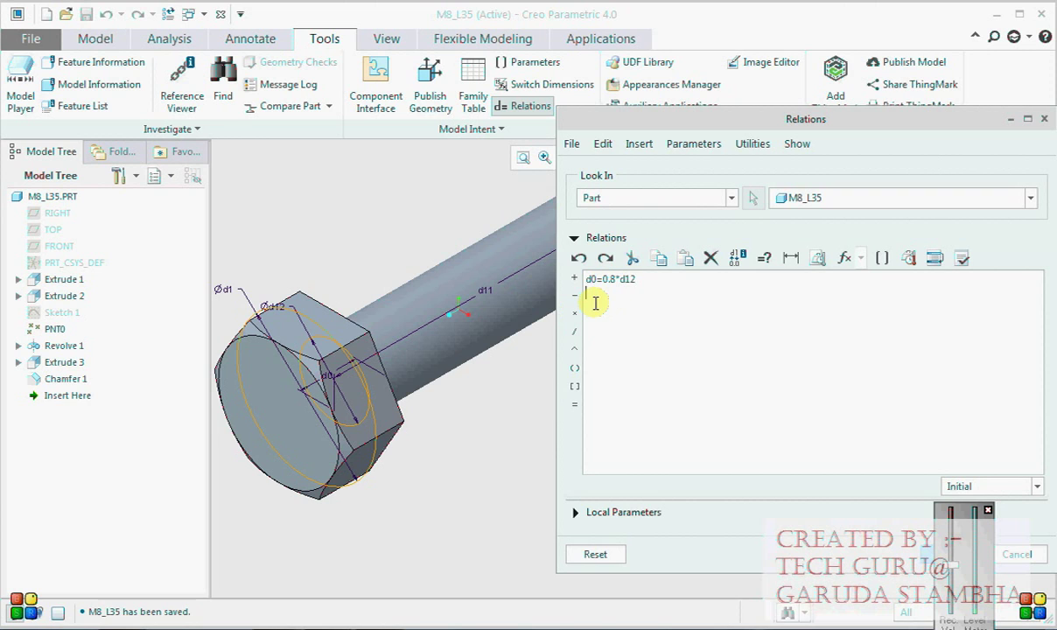
Add the relation d1=2*d12, tying the diameter of Extrude 1's circle to the shank diameter
{"action": "middle_click_drag", "start_coordinate": [403, 255], "coordinate": [344, 323]}
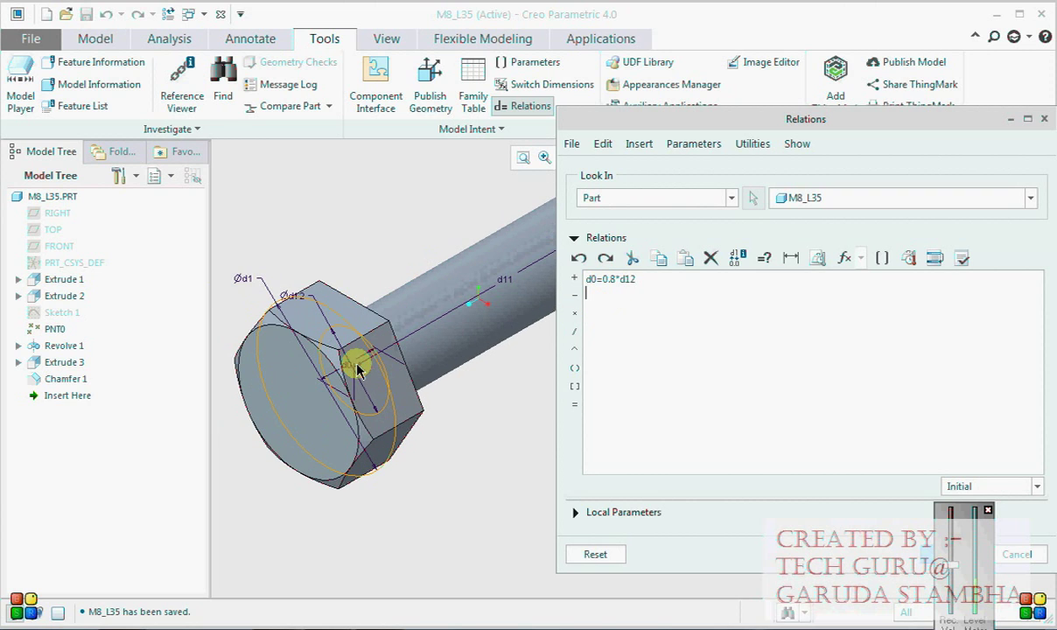
{"action": "left_click", "coordinate": [243, 278]}
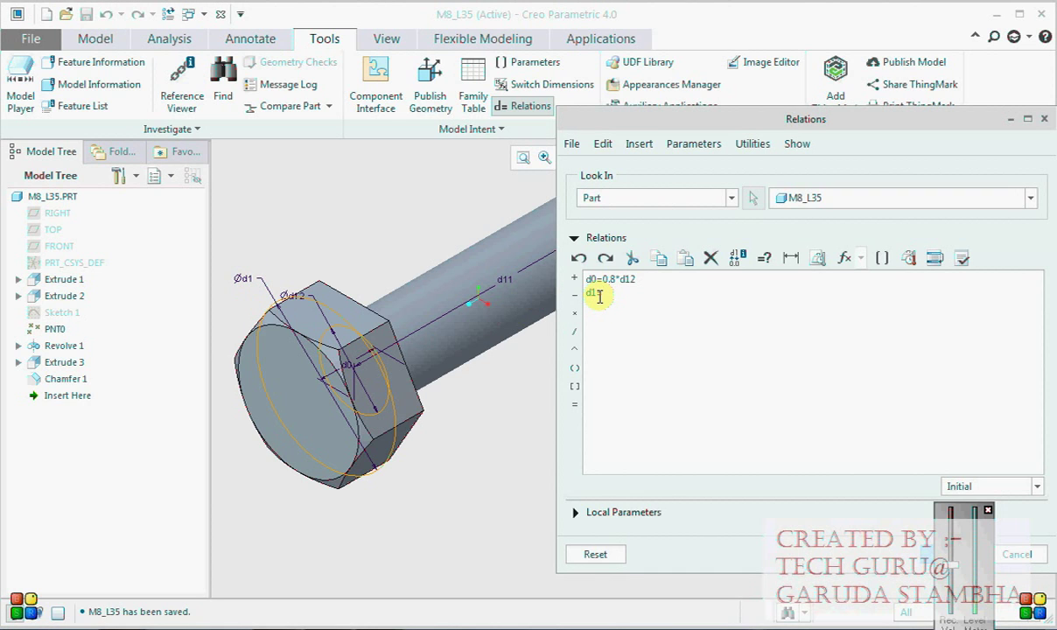
{"action": "type", "text": "=2*"}
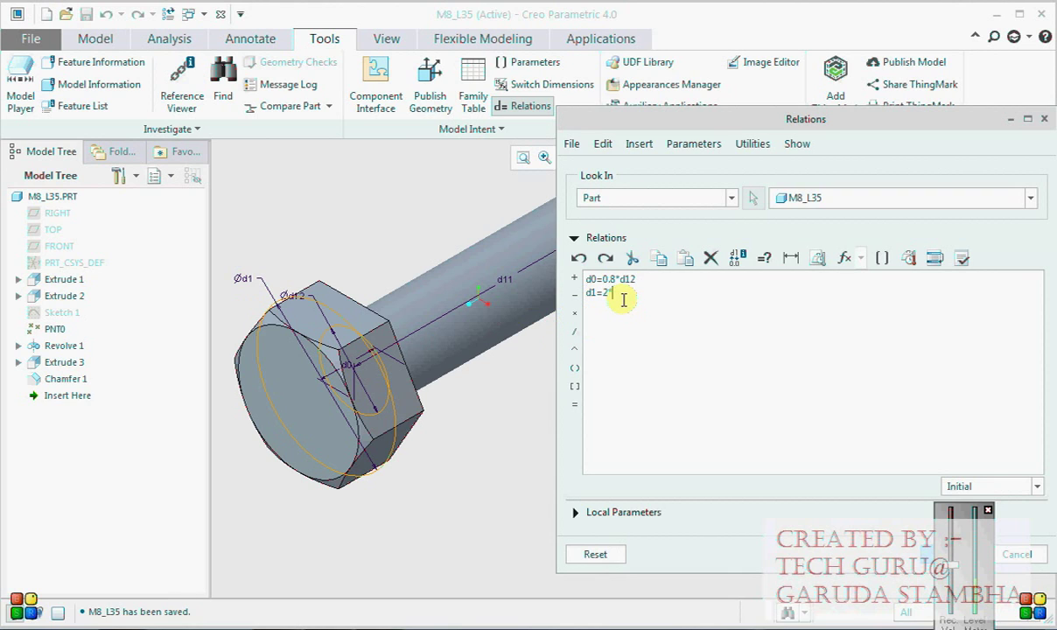
{"action": "key", "text": "Return"}
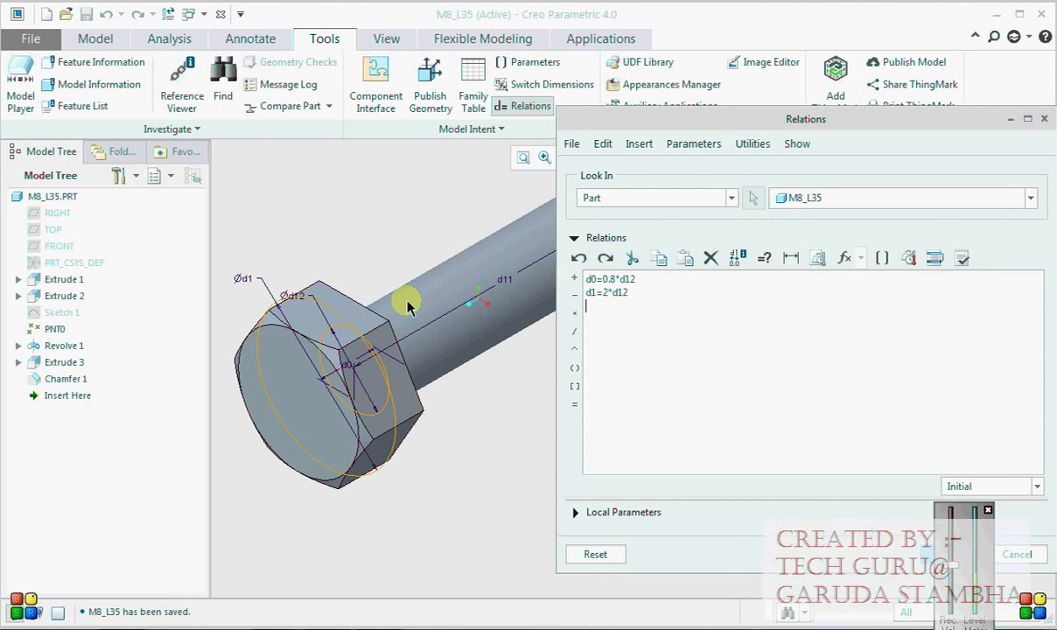
Show the head revolve's dimensions and add the relation d9=2*d12 using its 1.24 dimension
{"action": "scroll", "coordinate": [307, 306], "scroll_direction": "down", "scroll_amount": 2}
{"action": "scroll", "coordinate": [337, 368], "scroll_direction": "up", "scroll_amount": 6}
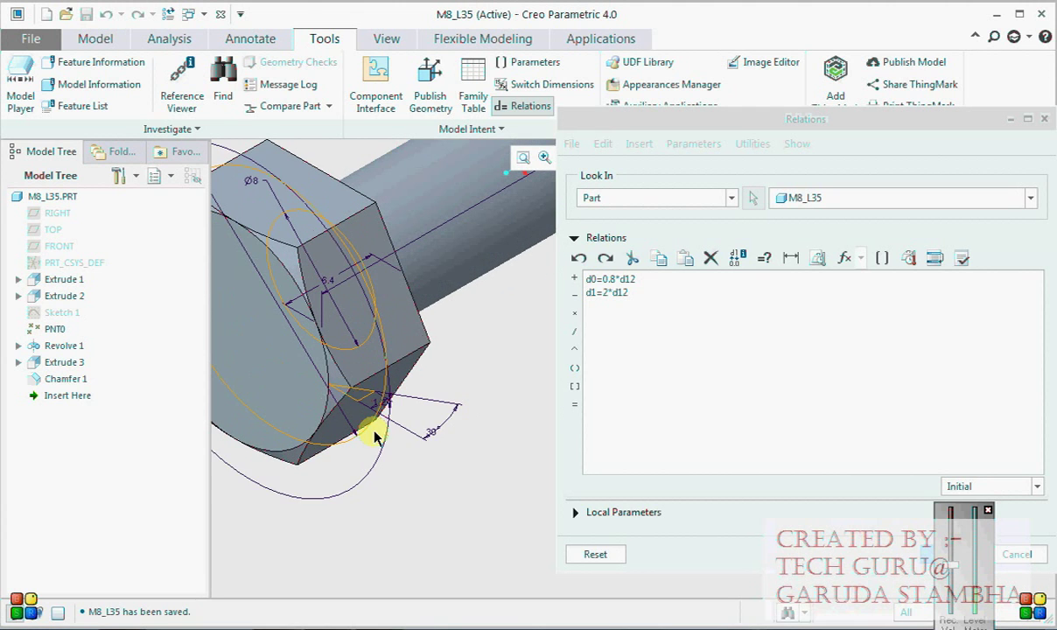
{"action": "scroll", "coordinate": [376, 420], "scroll_direction": "up", "scroll_amount": 5}
{"action": "left_click", "coordinate": [340, 314]}
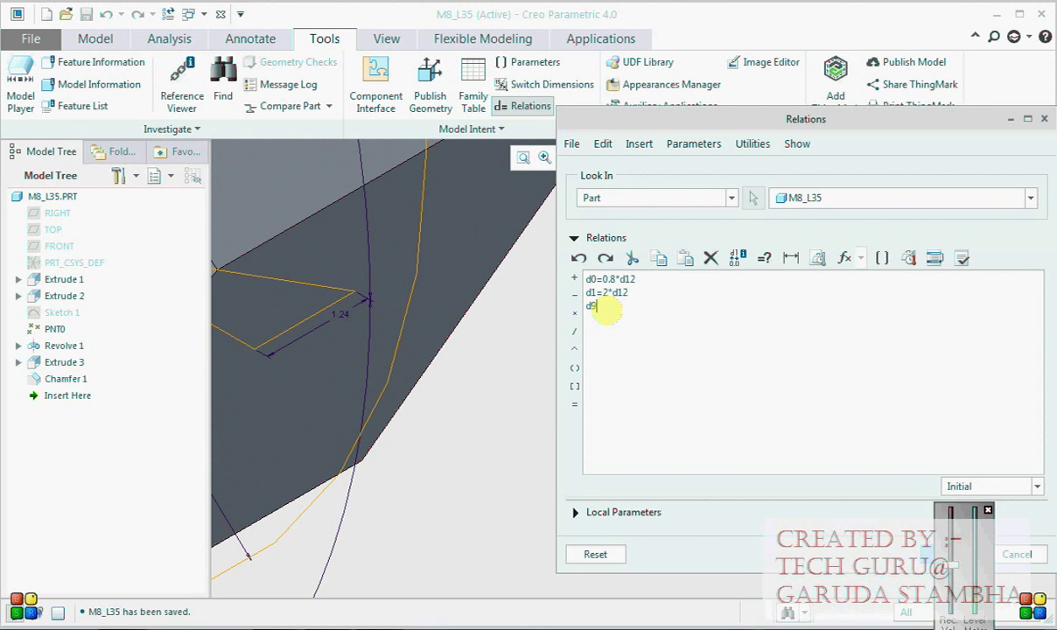
{"action": "type", "text": "=2*"}
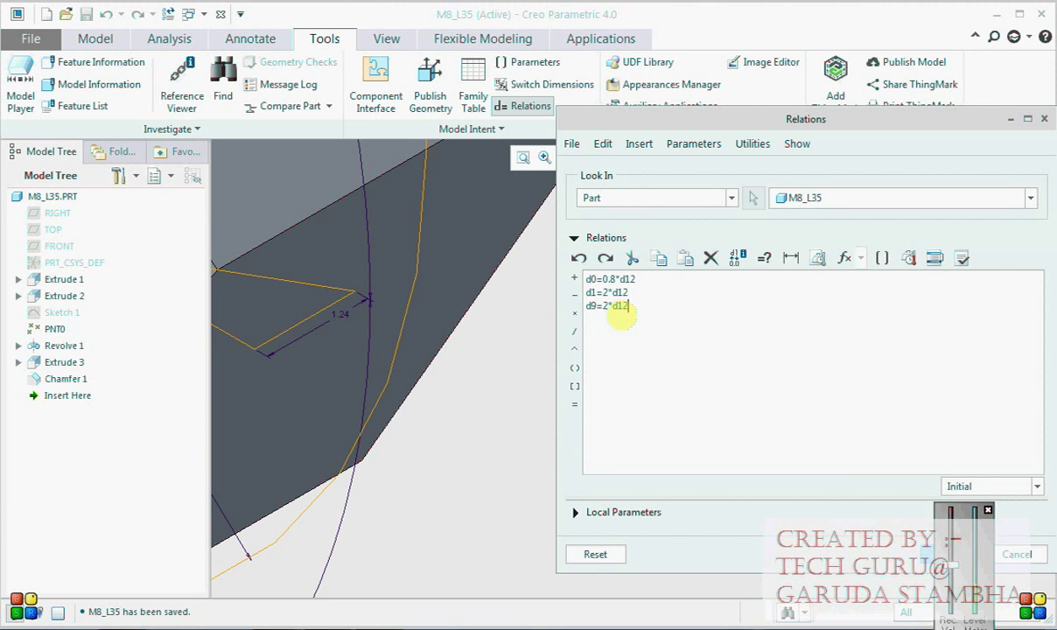
Show the shank-end chamfer's dimension and add the relation d14=0.1*d12
{"action": "scroll", "coordinate": [472, 411], "scroll_direction": "down", "scroll_amount": 10}
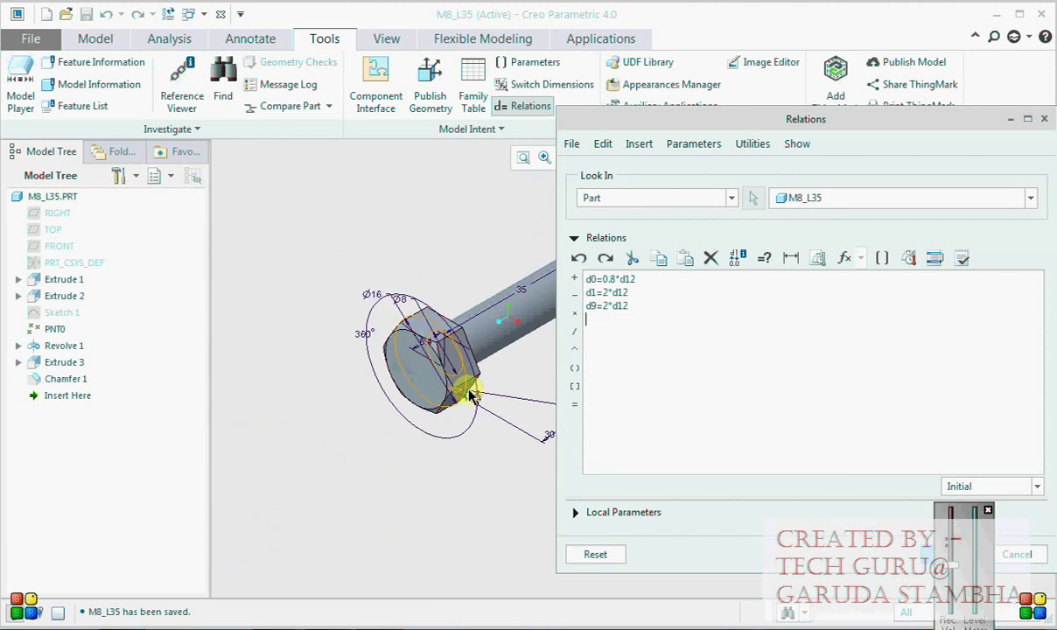
{"action": "scroll", "coordinate": [503, 322], "scroll_direction": "up", "scroll_amount": 10}
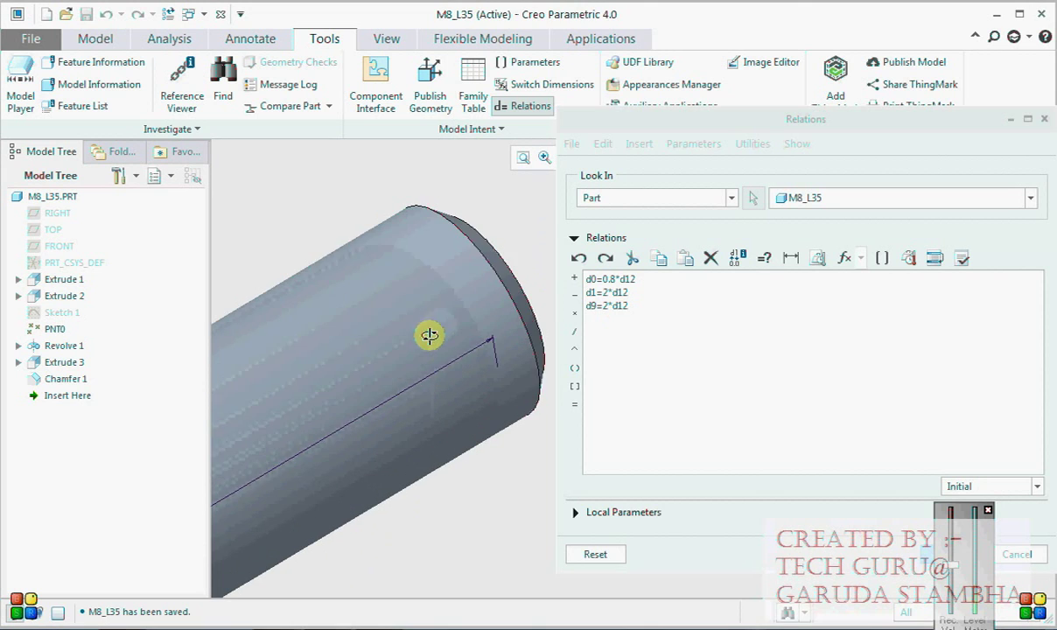
{"action": "scroll", "coordinate": [443, 326], "scroll_direction": "up", "scroll_amount": 2}
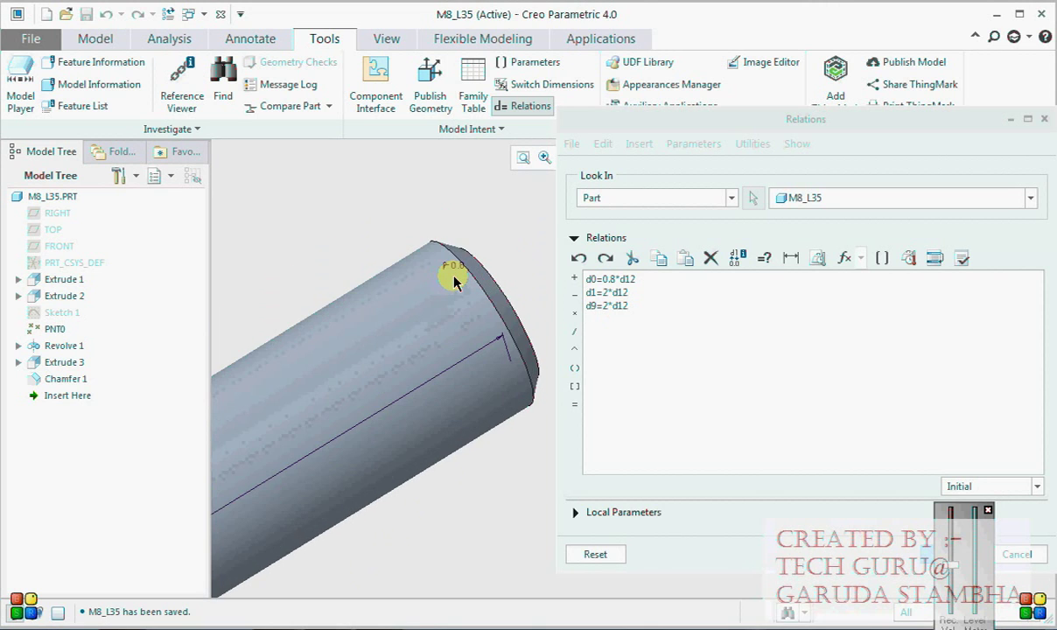
{"action": "left_click", "coordinate": [452, 271]}
{"action": "left_click", "coordinate": [447, 262]}
{"action": "left_click", "coordinate": [616, 320]}
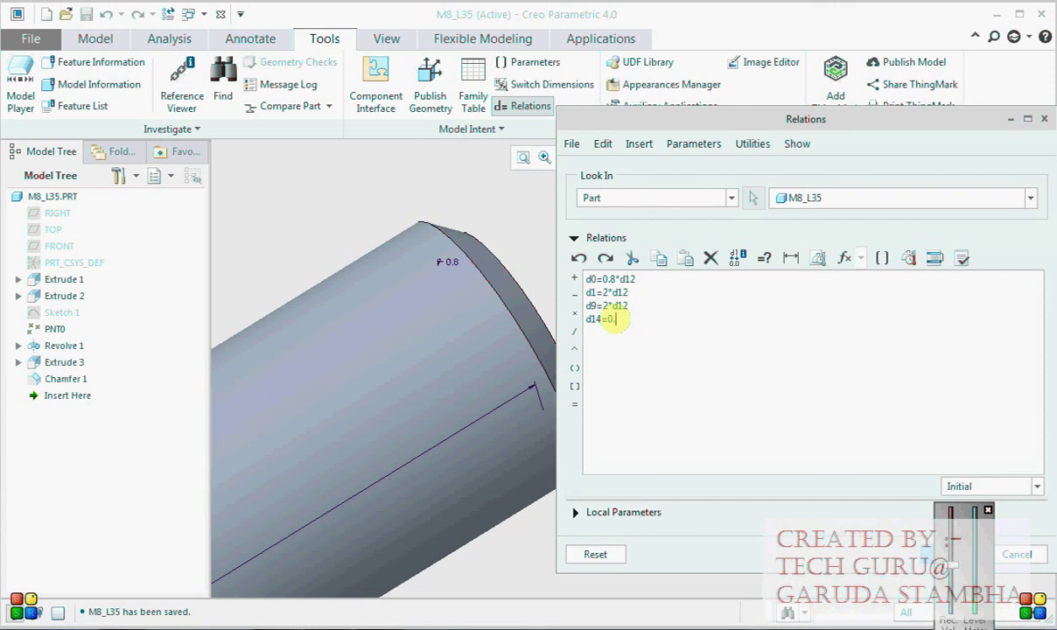
{"action": "type", "text": "=0.1*"}
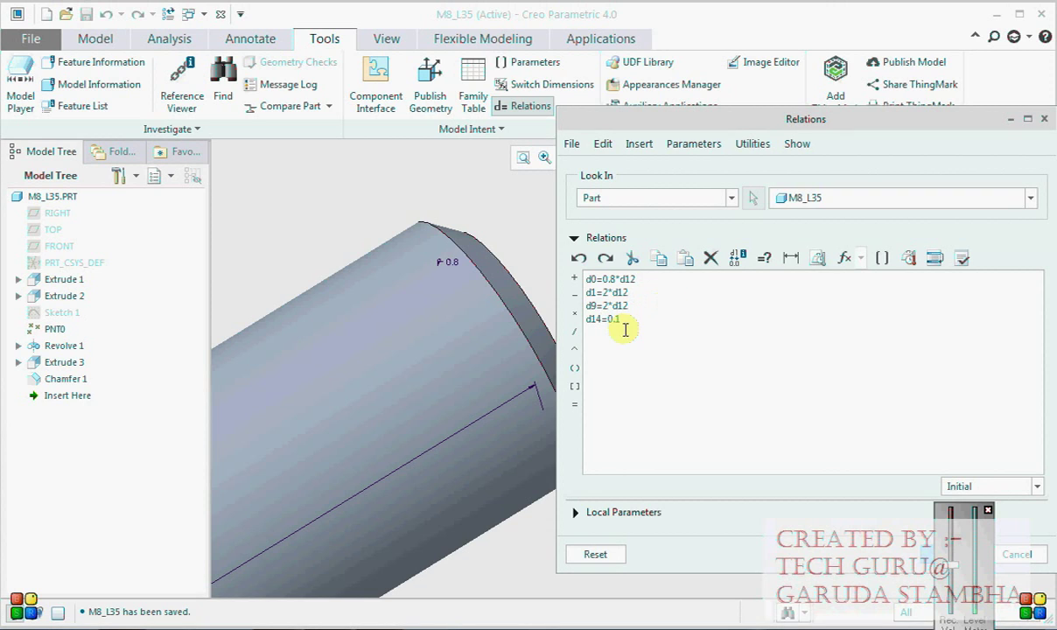
{"action": "type", "text": "d12"}
Show Extrude 2's dimensions and add the relation d3=0.8*d12 for its depth
{"action": "scroll", "coordinate": [428, 324], "scroll_direction": "down", "scroll_amount": 8}
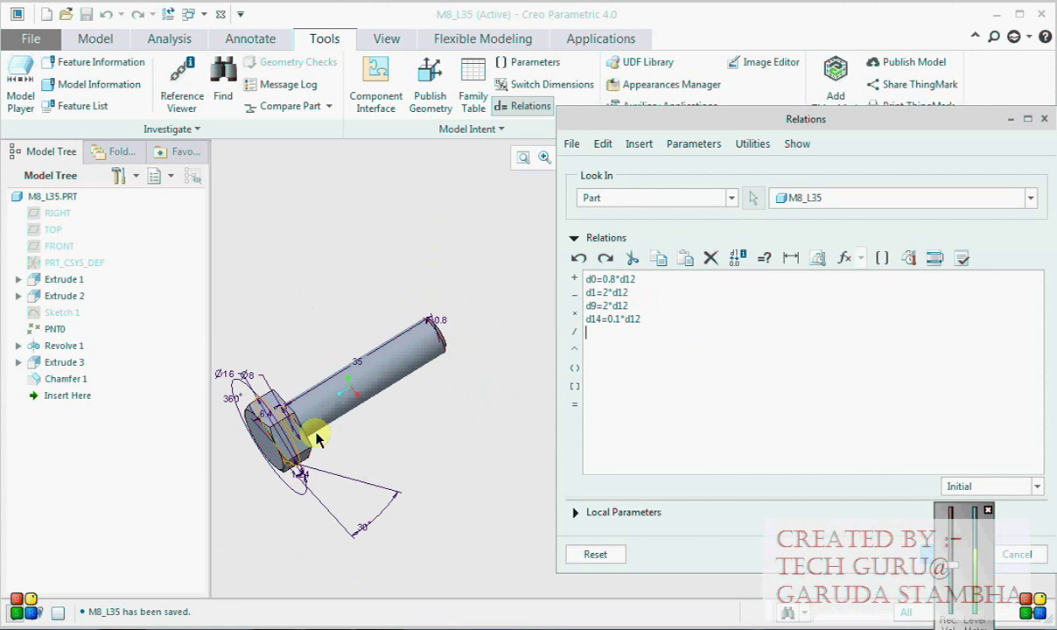
{"action": "scroll", "coordinate": [236, 439], "scroll_direction": "up", "scroll_amount": 5}
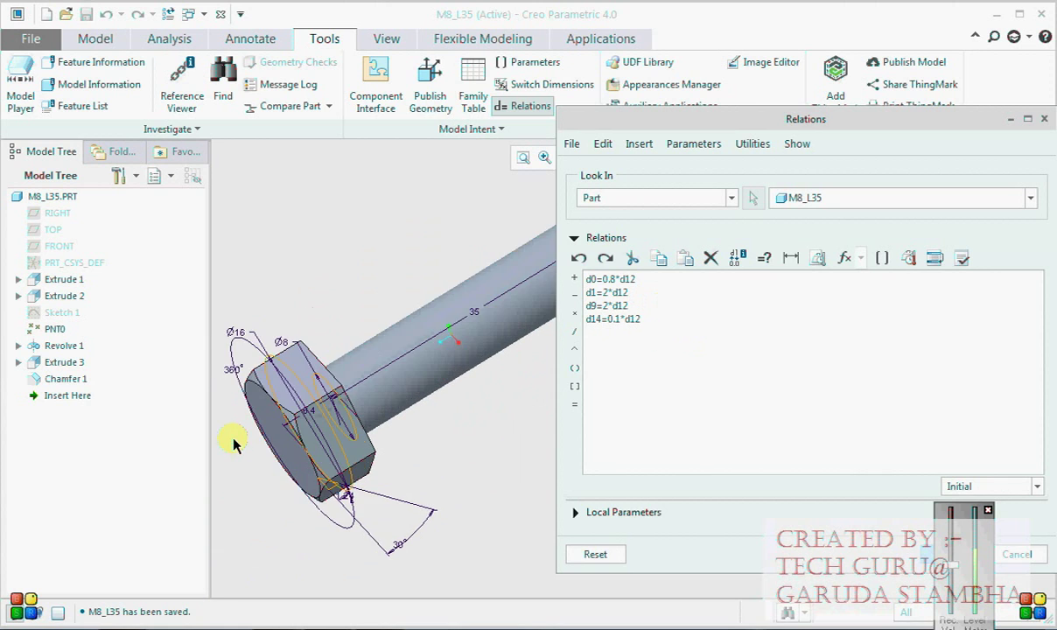
{"action": "left_click", "coordinate": [377, 247]}
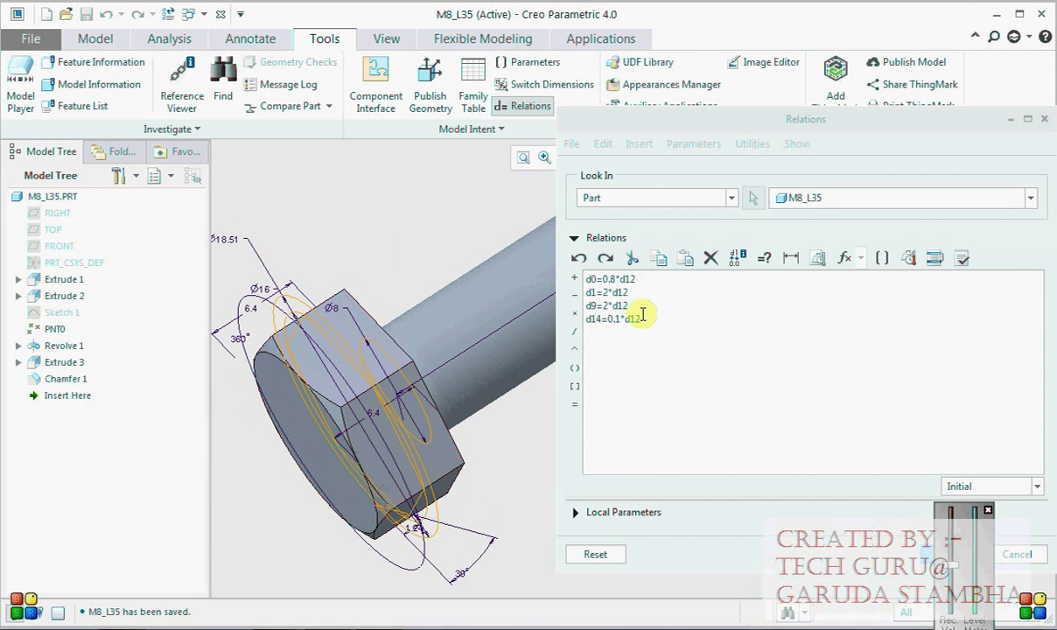
{"action": "left_click", "coordinate": [632, 313]}
{"action": "left_click", "coordinate": [251, 313]}
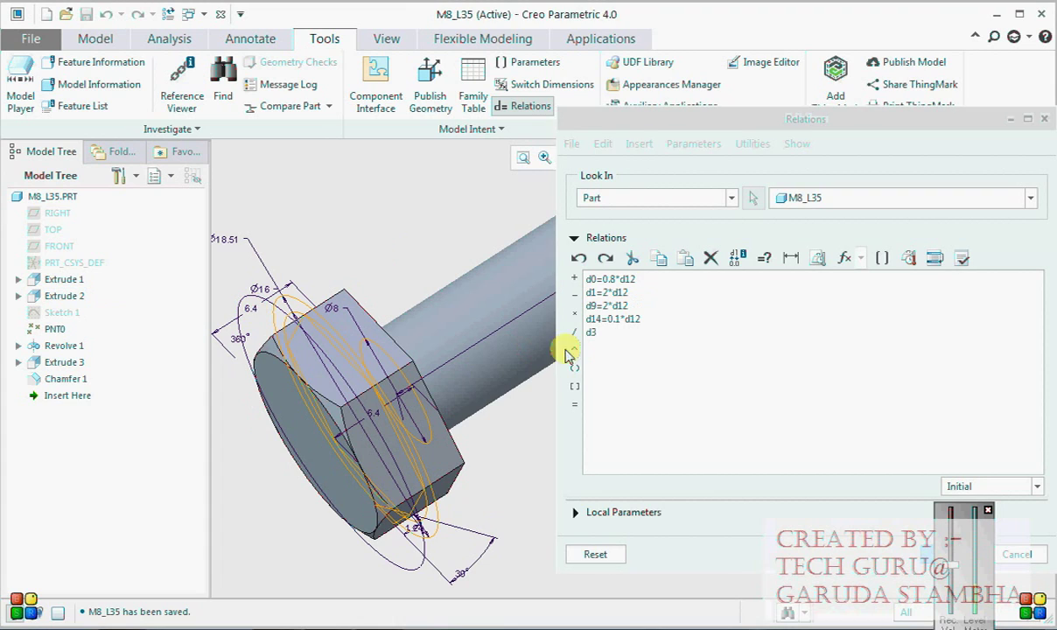
{"action": "type", "text": "=0."}
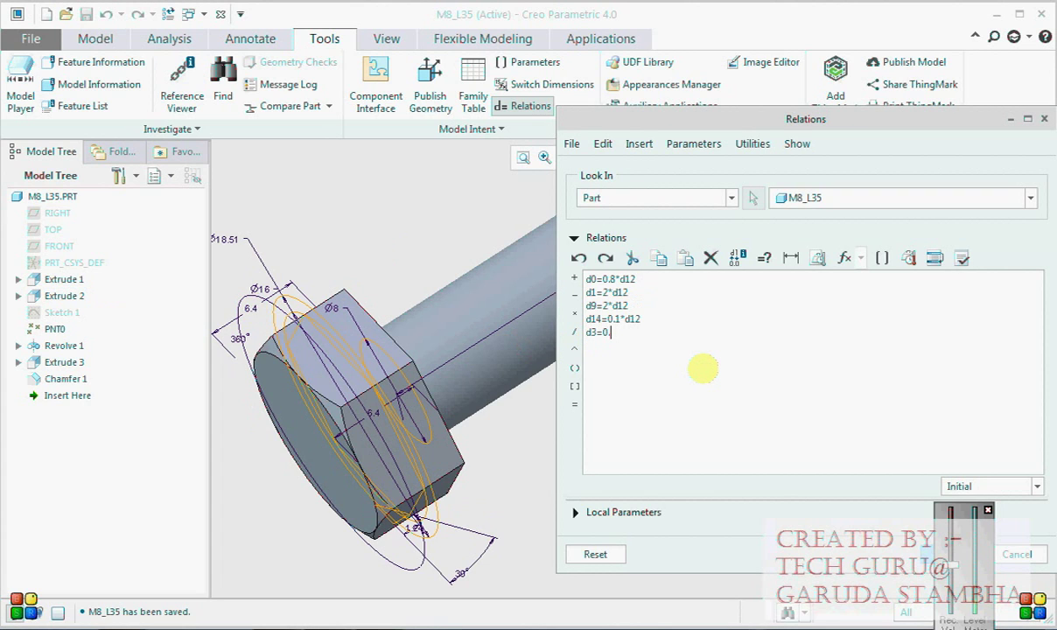
{"action": "type", "text": "8"}
{"action": "left_click", "coordinate": [574, 312]}
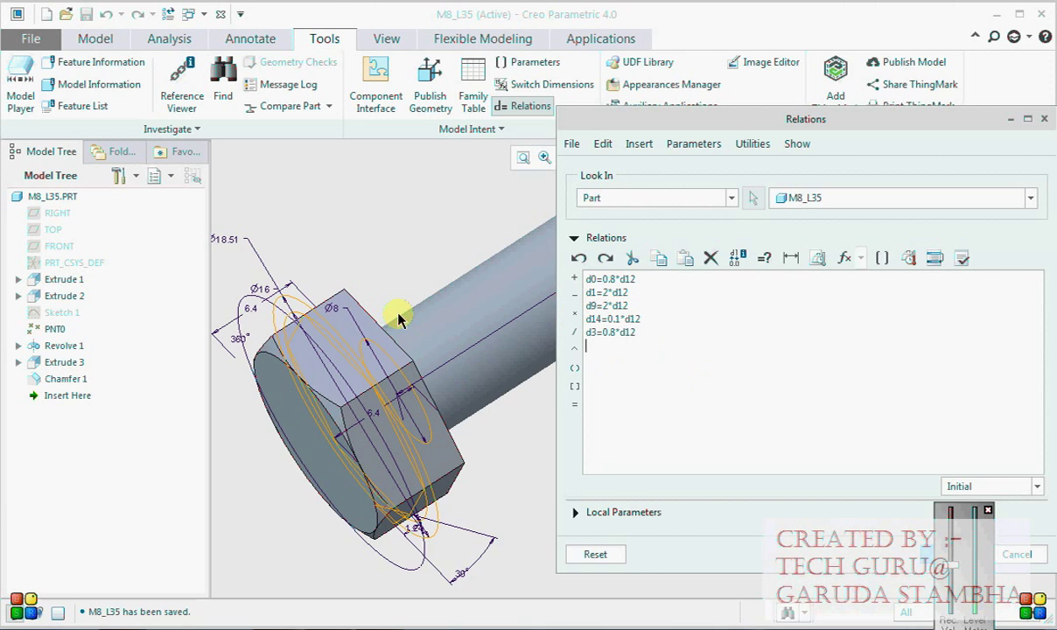
Add the relation d4=2*d1 for the 18.51 diameter of Extrude 2 and accept the relations
{"action": "scroll", "coordinate": [367, 304], "scroll_direction": "down", "scroll_amount": 2}
{"action": "left_click", "coordinate": [253, 248]}
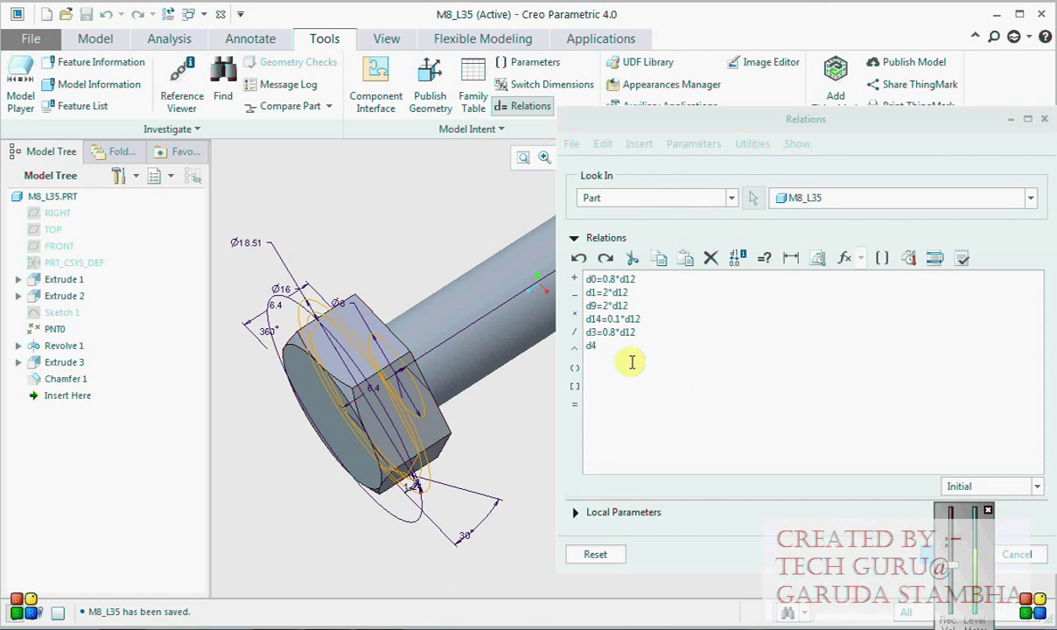
{"action": "left_click", "coordinate": [574, 403]}
{"action": "type", "text": "2"}
{"action": "left_click", "coordinate": [578, 313]}
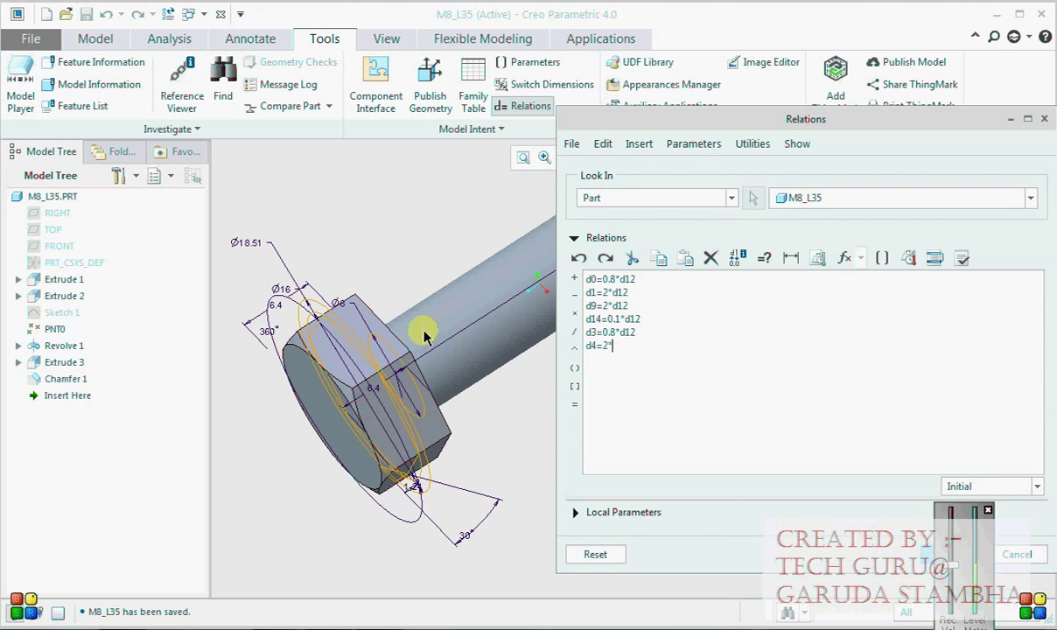
{"action": "left_click", "coordinate": [280, 293]}
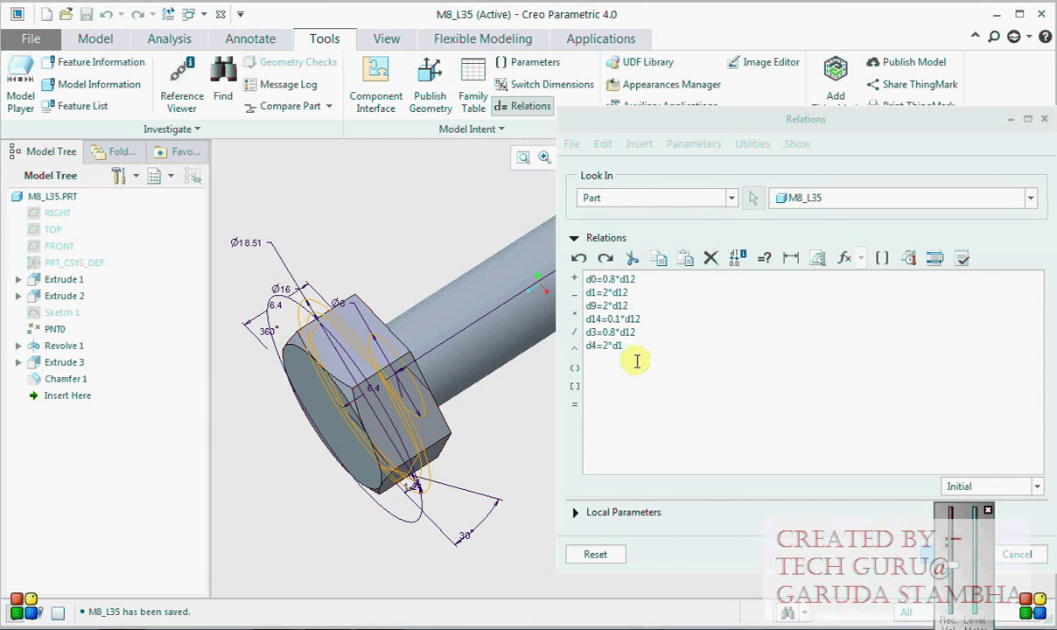
{"action": "middle_click", "coordinate": [554, 396]}
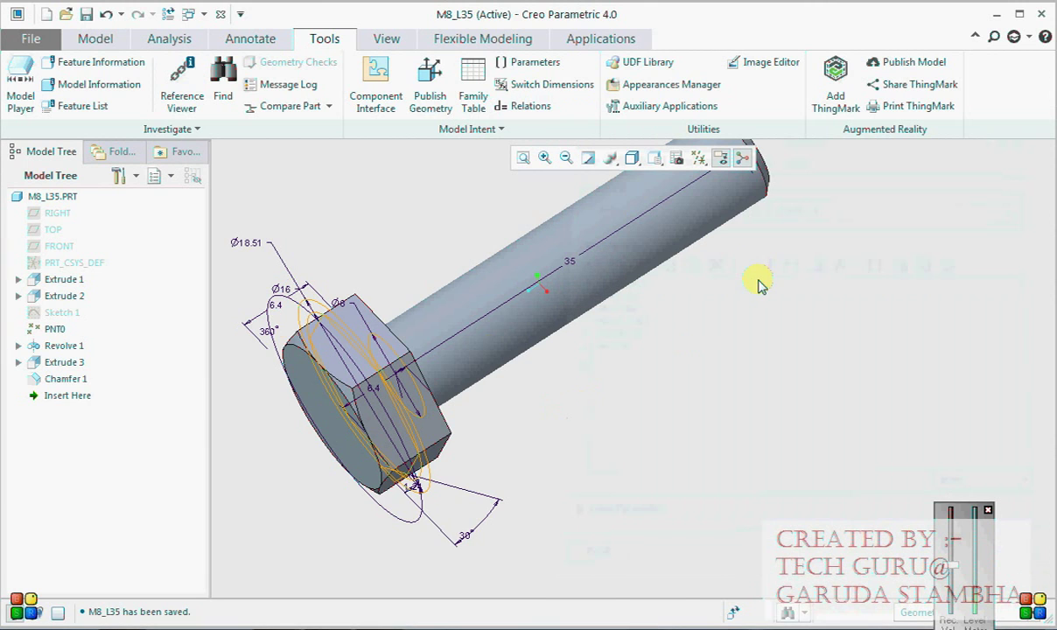
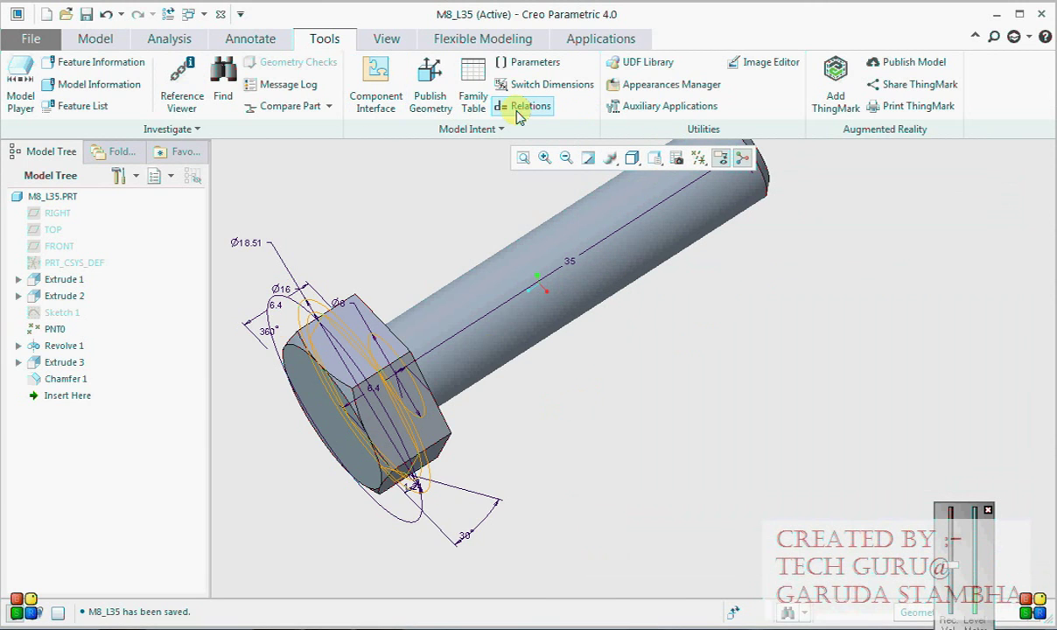
Reopen and confirm the part's relations, and regenerate the model in its default orientation
{"action": "left_click", "coordinate": [514, 109]}
{"action": "left_click_drag", "start_coordinate": [768, 114], "coordinate": [611, 60]}
{"action": "left_click", "coordinate": [802, 502]}
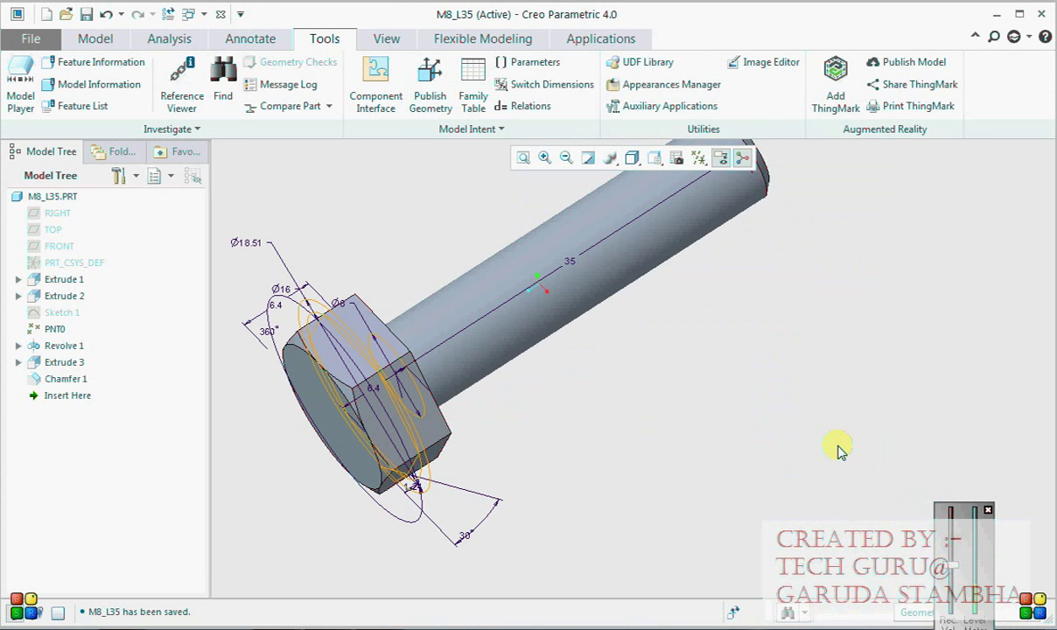
{"action": "key", "text": "ctrl+g"}
{"action": "key", "text": "ctrl+d"}
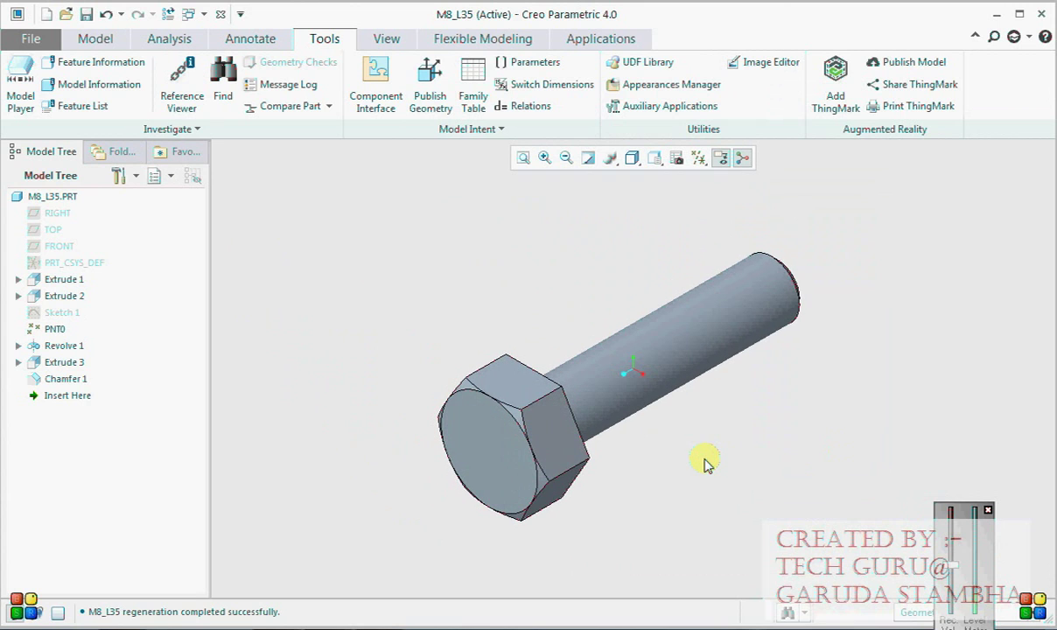
Save the part and add a new part parameter named SHANK_LENGTH
{"action": "key", "text": "ctrl+s"}
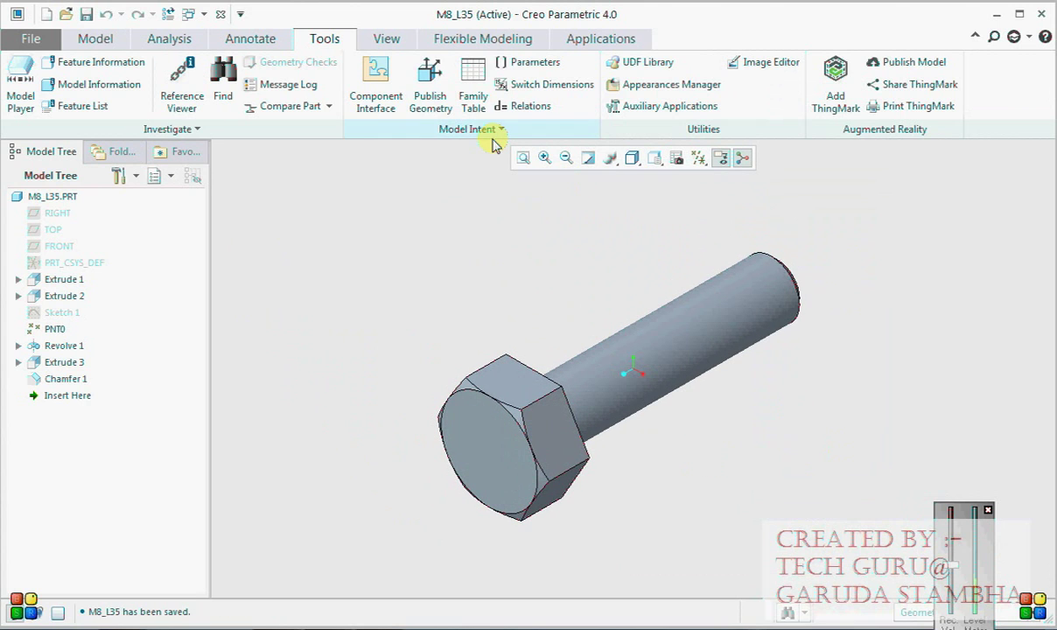
{"action": "left_click", "coordinate": [112, 40]}
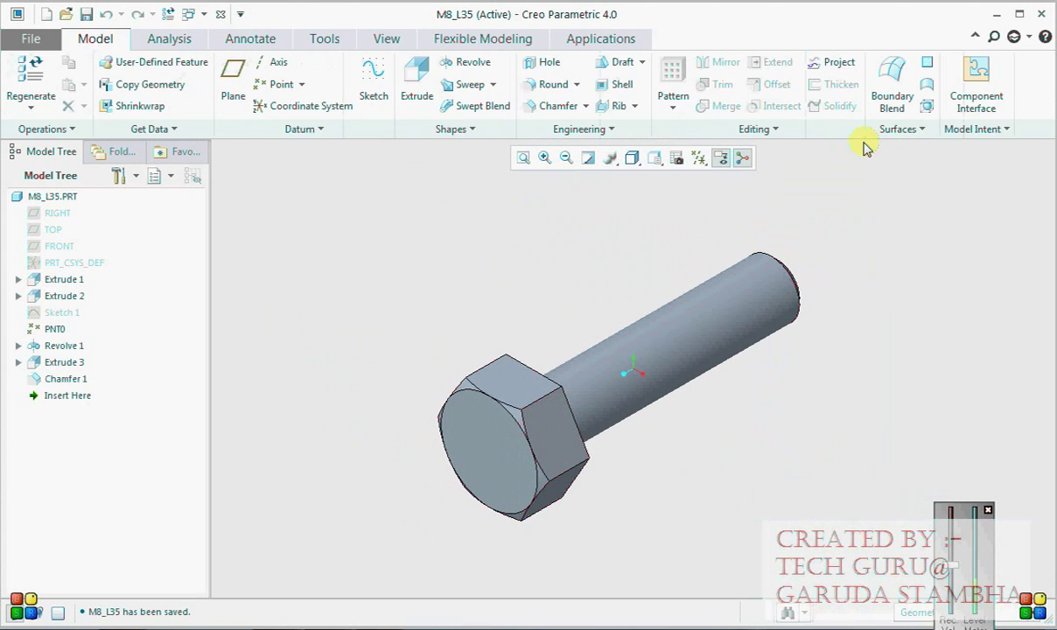
{"action": "left_click", "coordinate": [977, 129]}
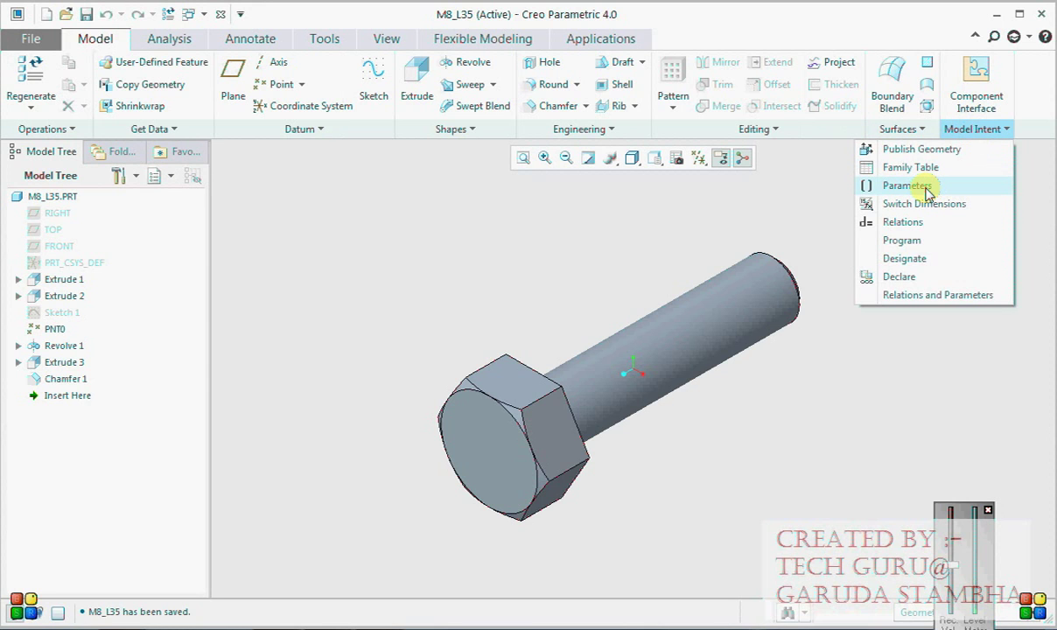
{"action": "left_click", "coordinate": [928, 191]}
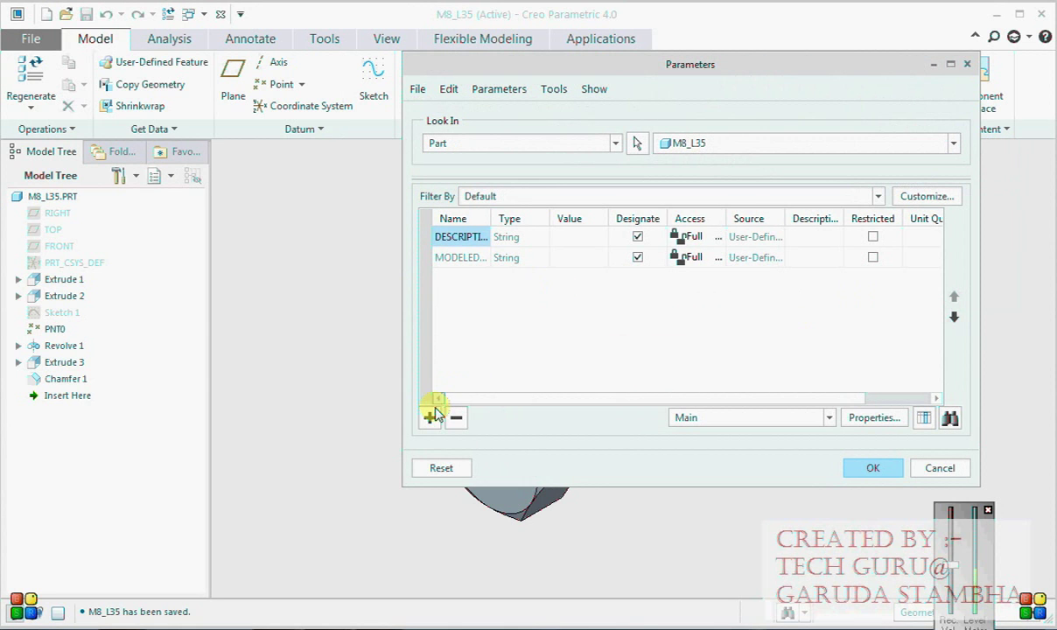
{"action": "left_click", "coordinate": [429, 417]}
{"action": "left_click_drag", "start_coordinate": [491, 218], "coordinate": [551, 218]}
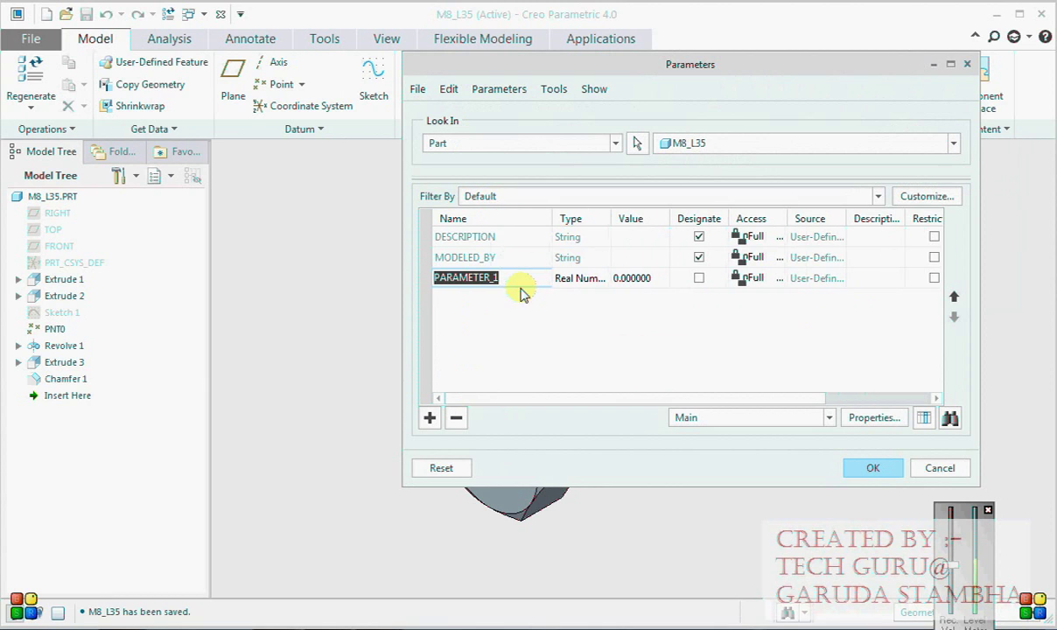
{"action": "type", "text": "s"}
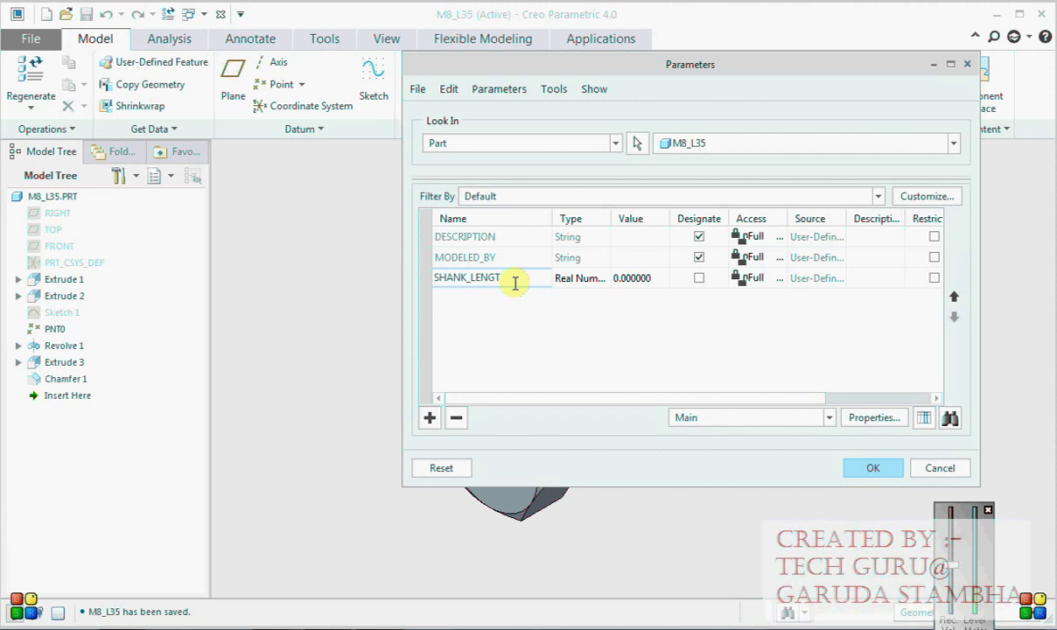
Make the SHANK_LENGTH parameter an Integer with the value 35 and accept the parameters
{"action": "left_click", "coordinate": [604, 278]}
{"action": "left_click", "coordinate": [603, 278]}
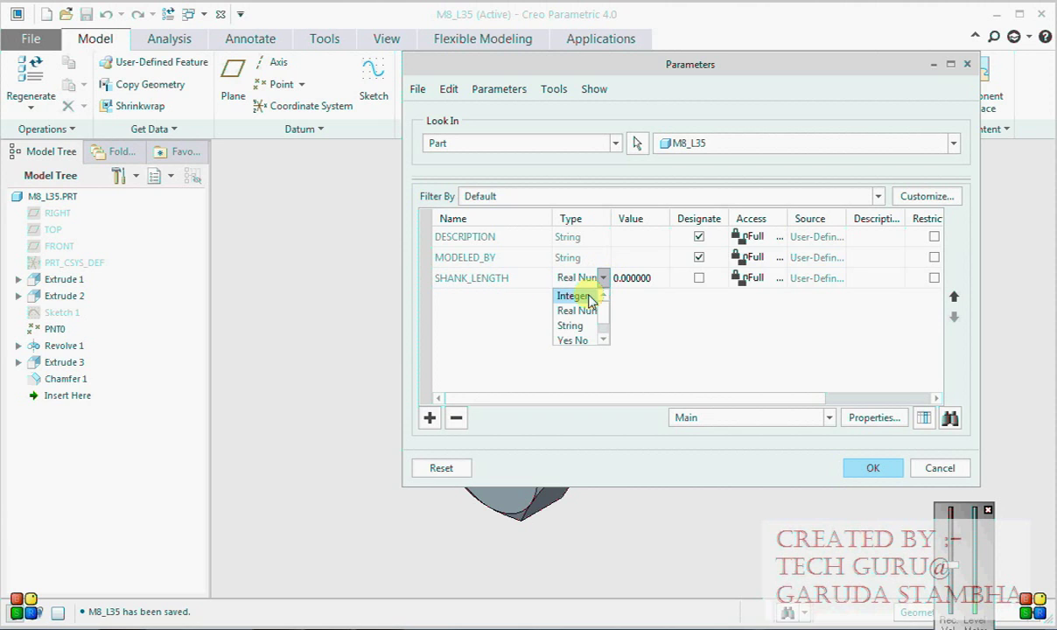
{"action": "left_click", "coordinate": [587, 299]}
{"action": "left_click", "coordinate": [633, 280]}
{"action": "type", "text": "3"}
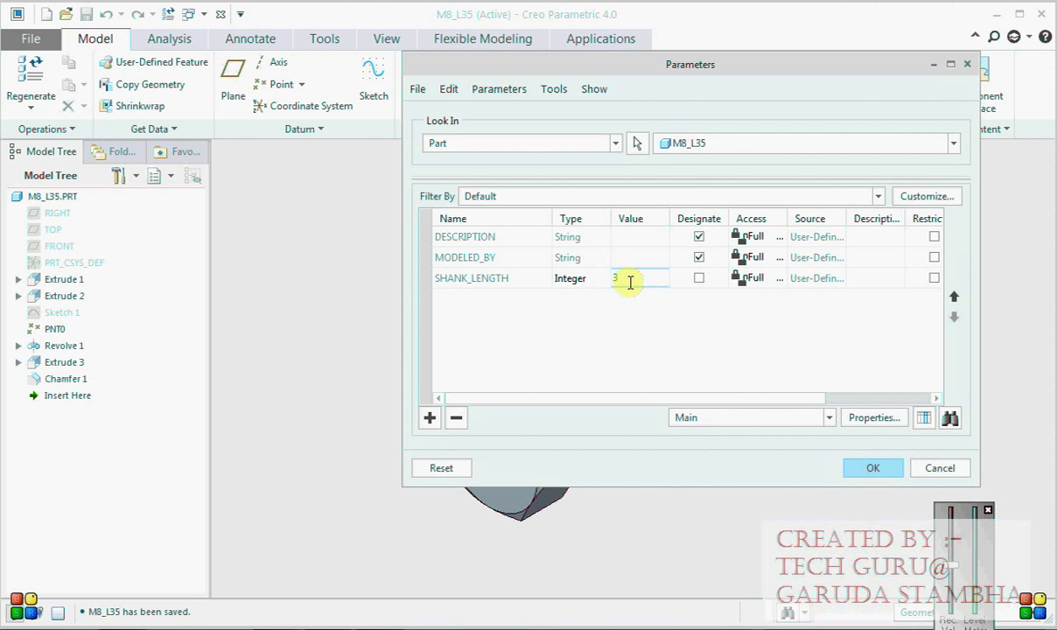
{"action": "type", "text": "5"}
{"action": "left_click", "coordinate": [872, 467]}
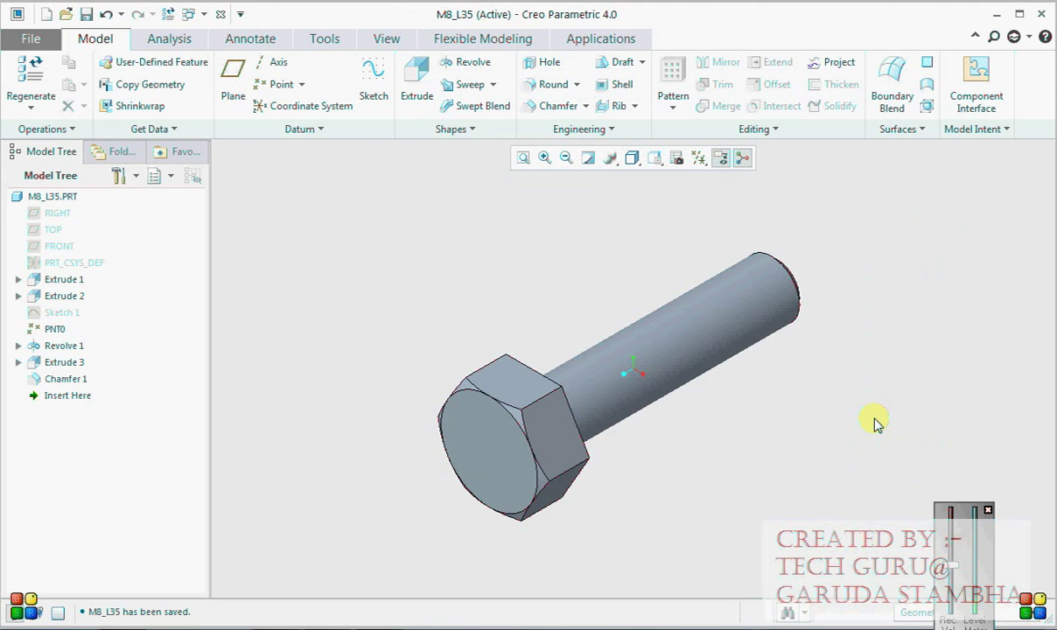
Add the relation d12=SHANK_LENGTH to the part, accept it and regenerate the model
{"action": "left_click", "coordinate": [308, 39]}
{"action": "left_click", "coordinate": [525, 106]}
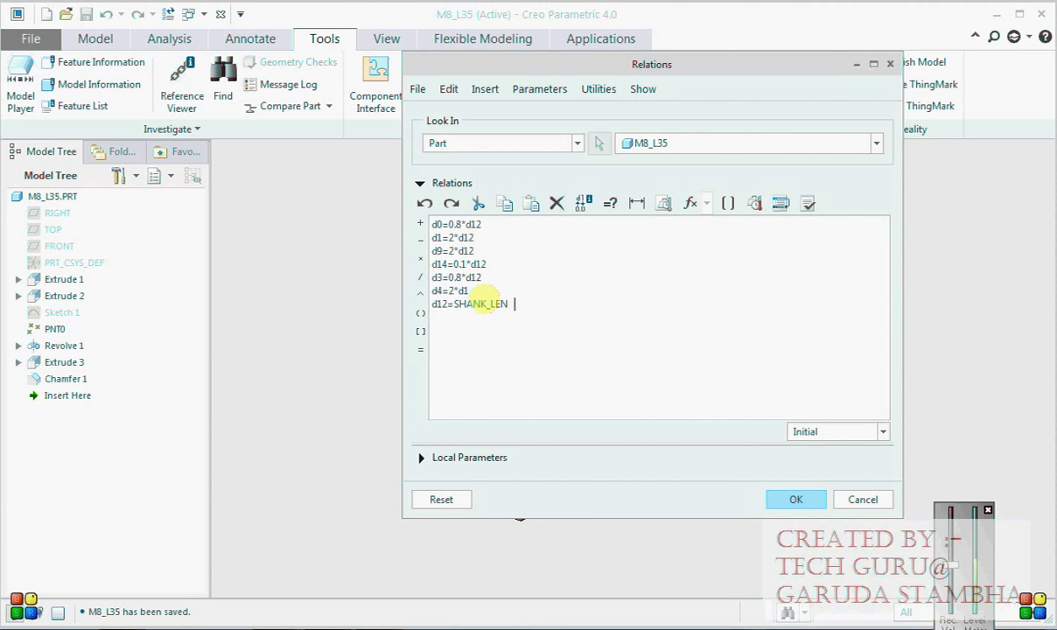
{"action": "left_click", "coordinate": [794, 499]}
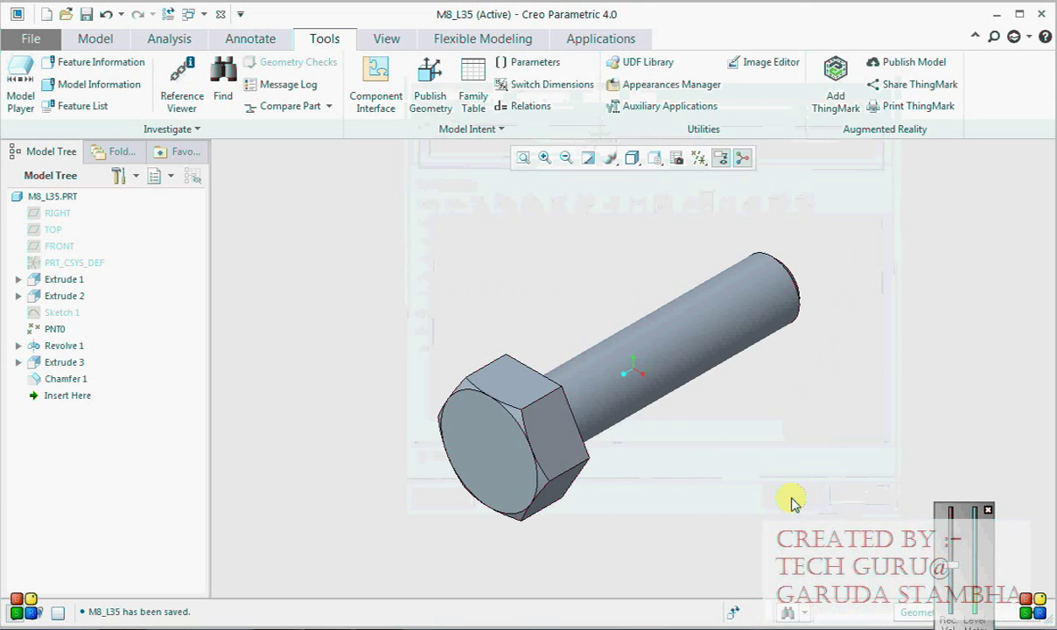
{"action": "key", "text": "ctrl+g"}
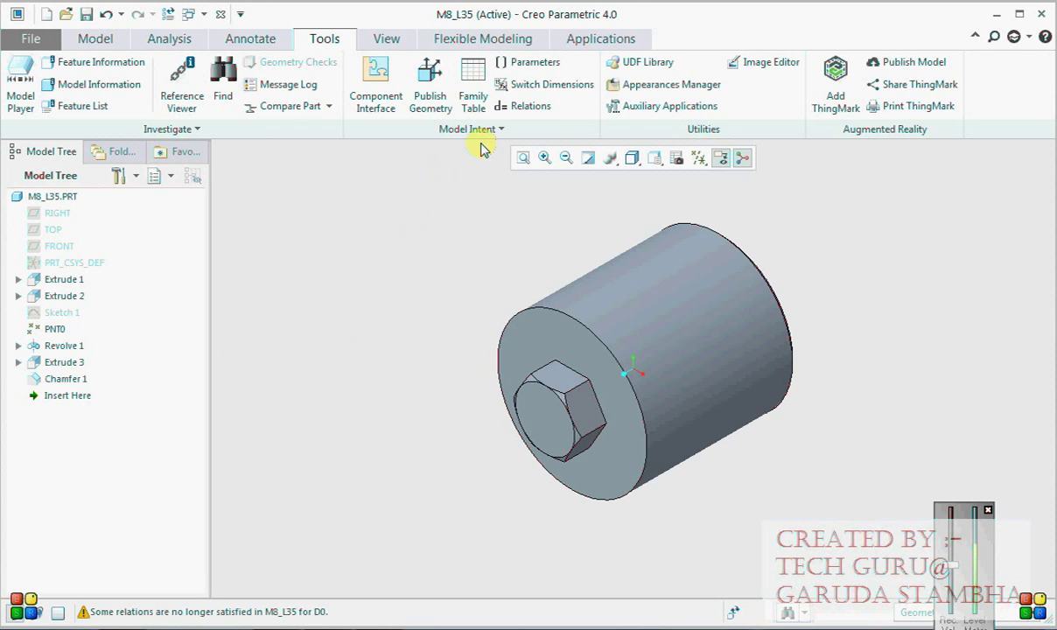
Correct the SHANK_LENGTH relation to drive the shank's length dimension instead of d12, and regenerate the model
{"action": "left_click", "coordinate": [500, 105]}
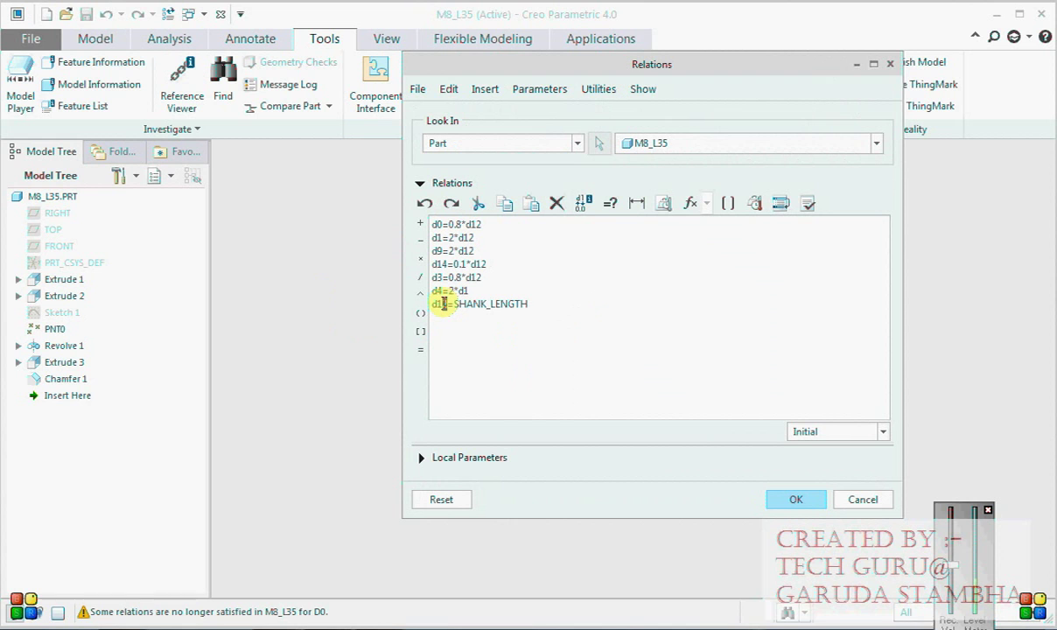
{"action": "left_click", "coordinate": [792, 497]}
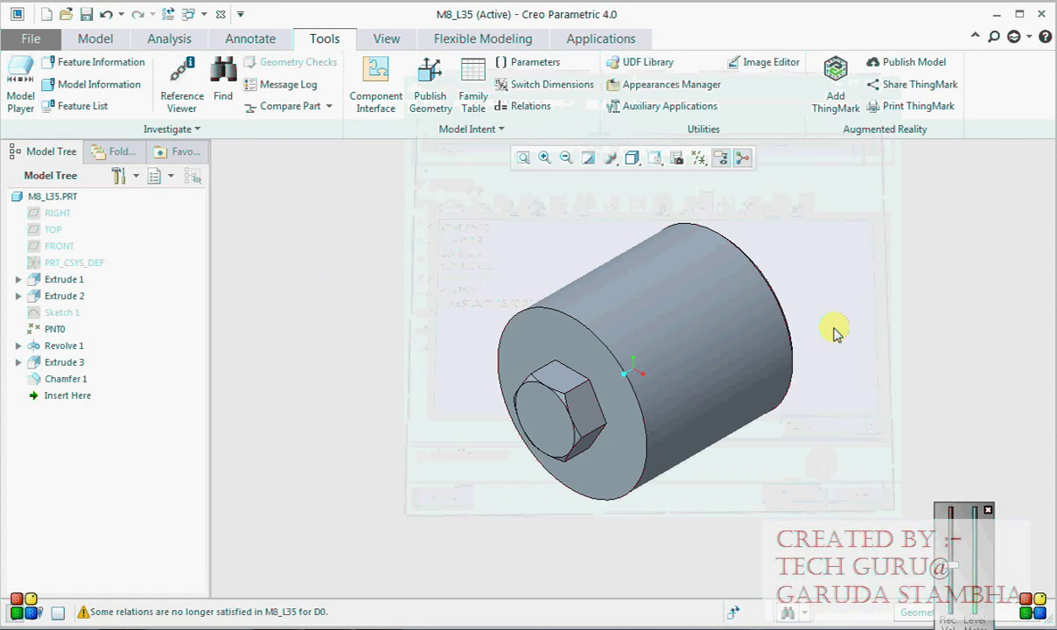
{"action": "key", "text": "ctrl+g"}
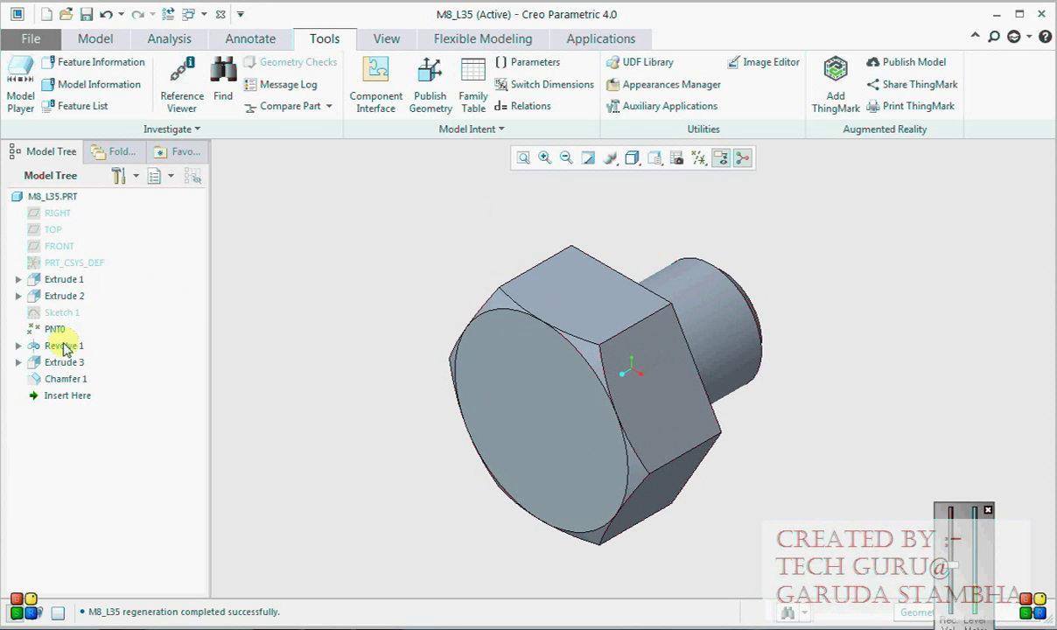
Expand Extrude 1 and show its dimensions on the model
{"action": "left_click", "coordinate": [18, 280]}
{"action": "right_click", "coordinate": [66, 296]}
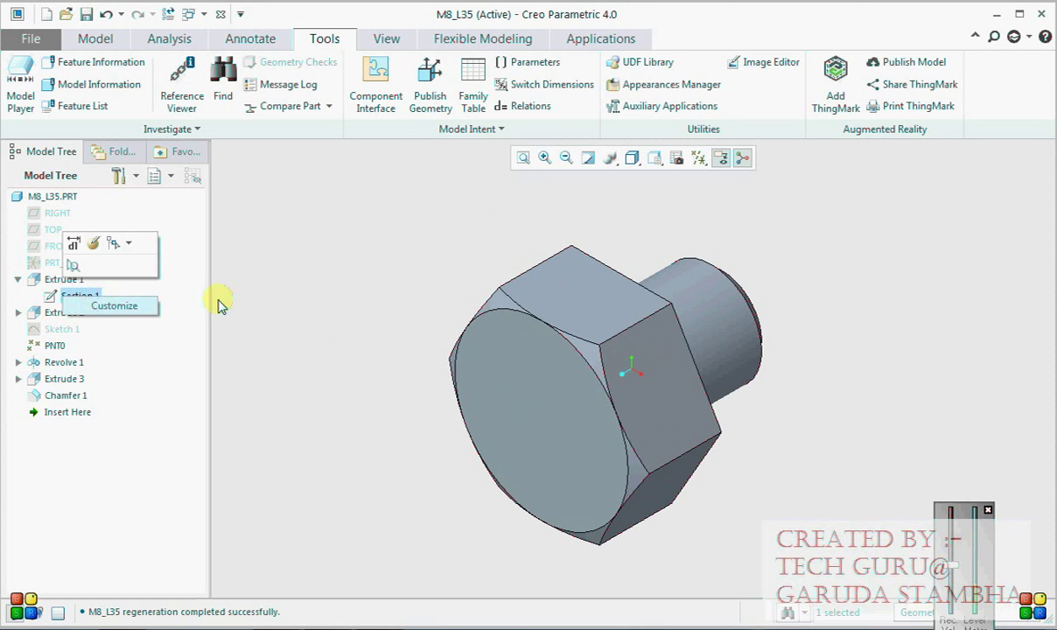
{"action": "left_click", "coordinate": [60, 280]}
{"action": "right_click", "coordinate": [60, 282]}
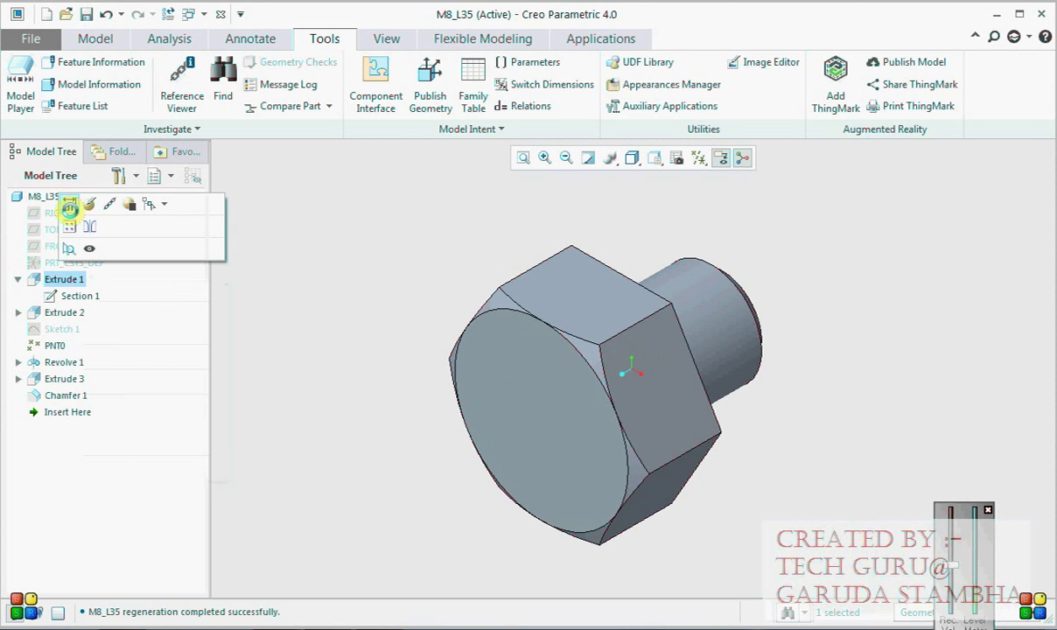
{"action": "left_click", "coordinate": [70, 206]}
{"action": "middle_click_drag", "start_coordinate": [506, 350], "coordinate": [342, 302]}
{"action": "key", "text": "ctrl+d"}
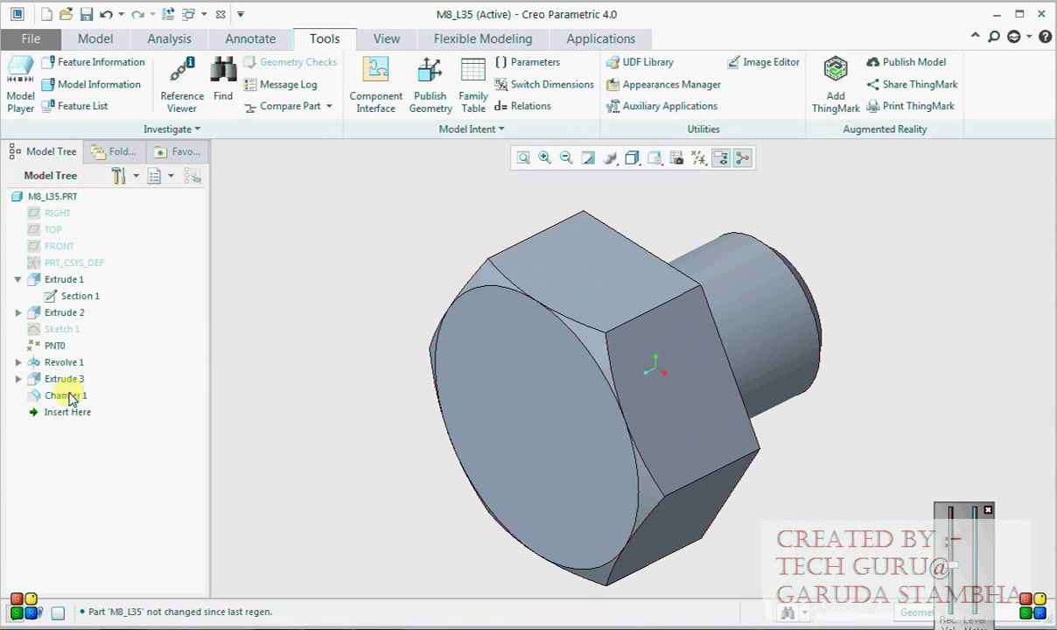
Show Extrude 3's dimensions and set the shank diameter to 8 mm
{"action": "right_click", "coordinate": [30, 382]}
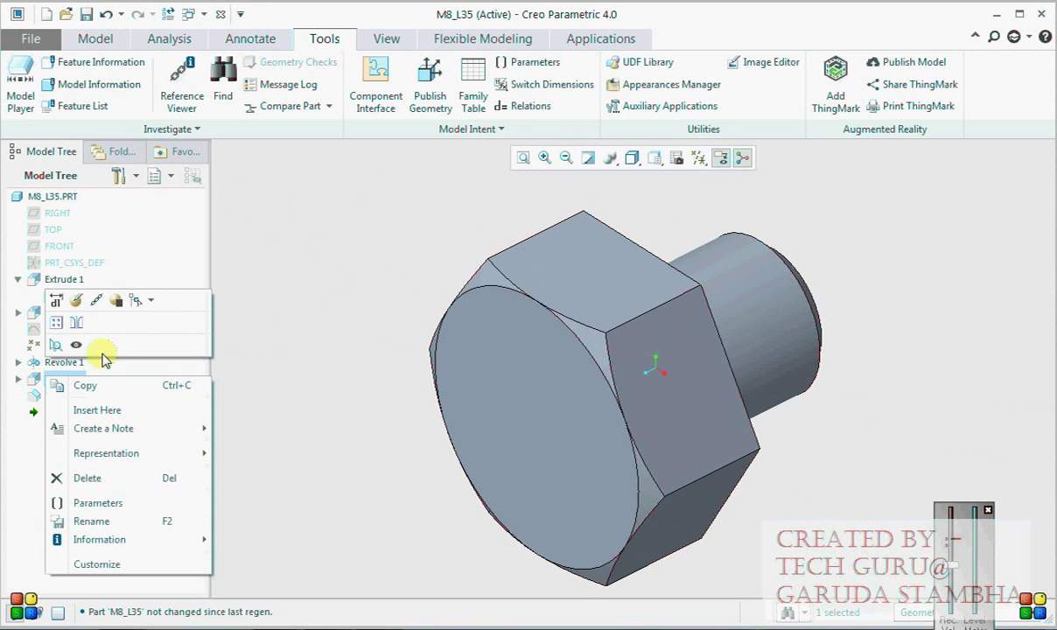
{"action": "left_click", "coordinate": [72, 299]}
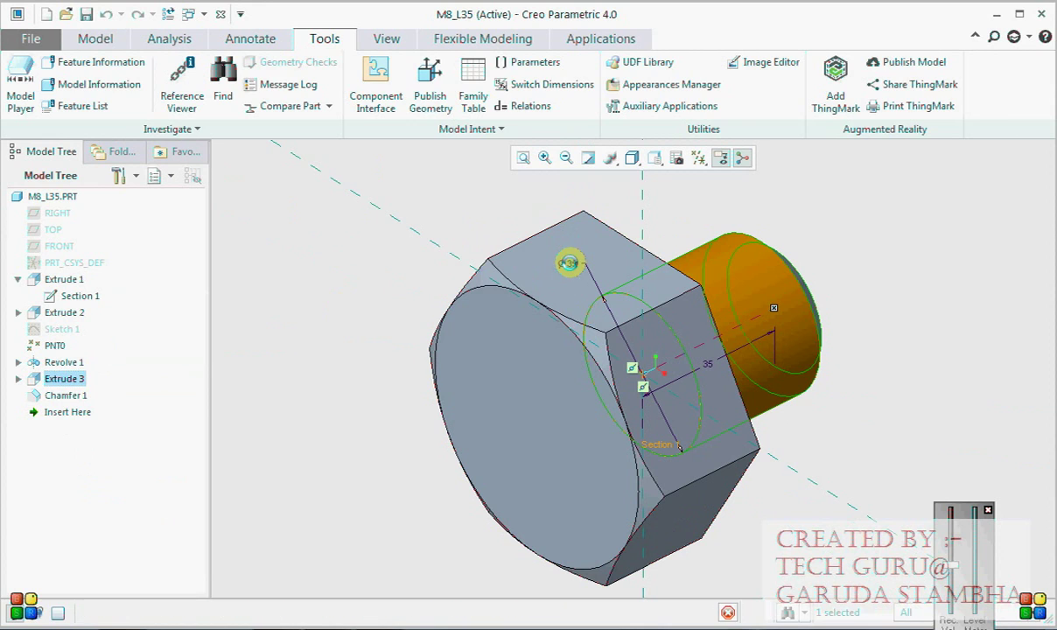
{"action": "double_click", "coordinate": [568, 260]}
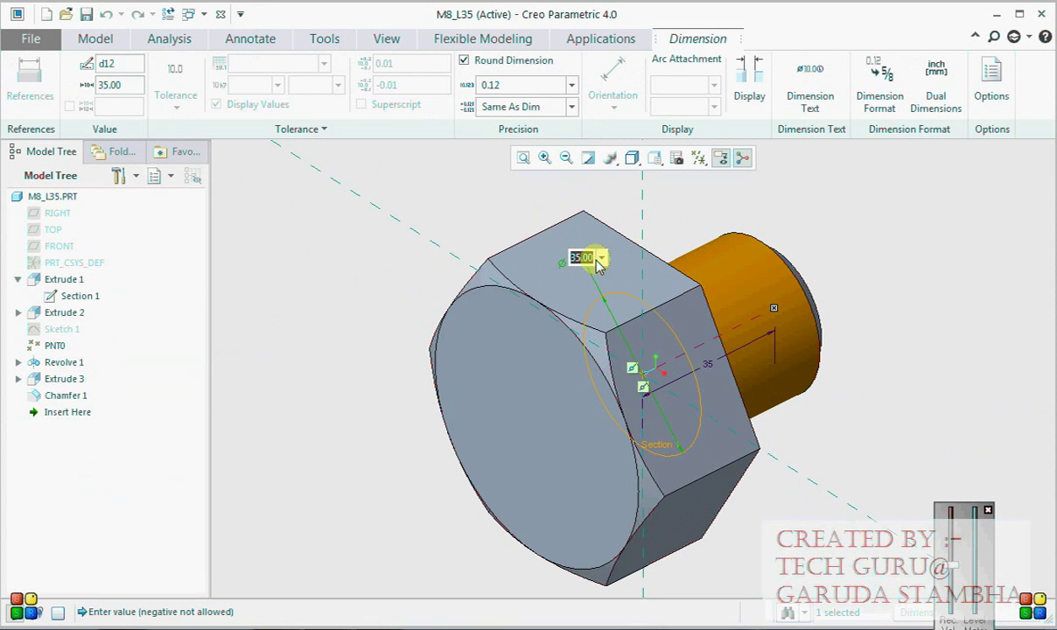
{"action": "key", "text": "Return"}
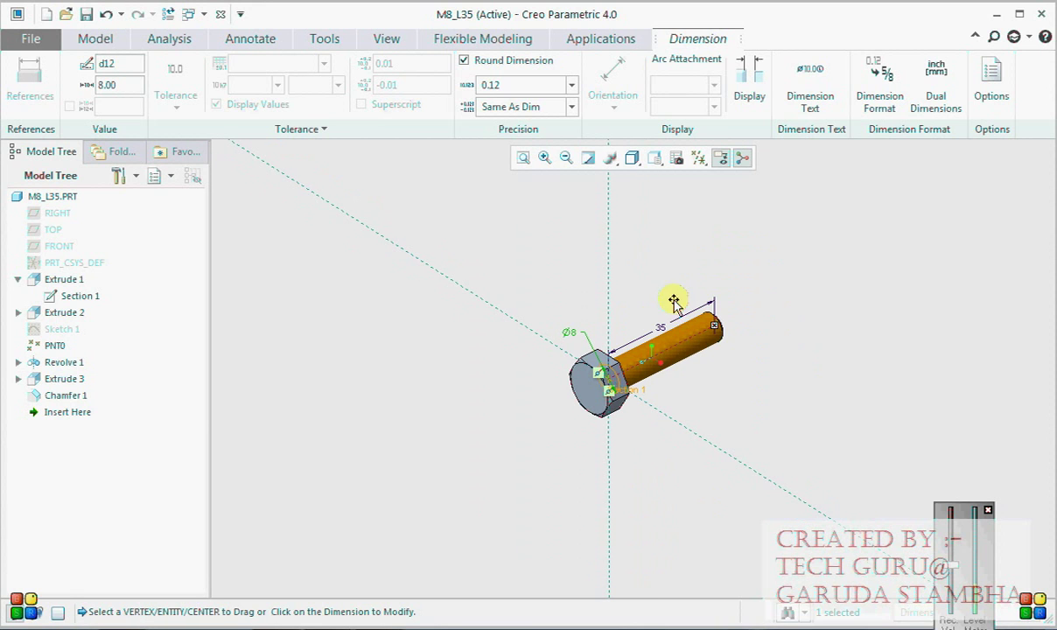
{"action": "left_click", "coordinate": [706, 260]}
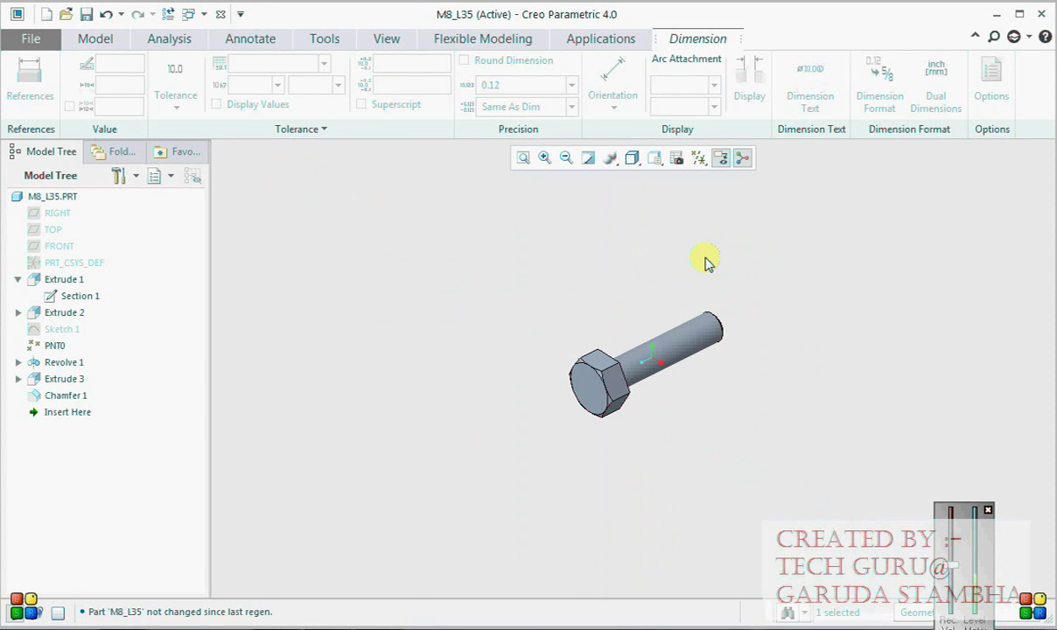
{"action": "middle_click_drag", "start_coordinate": [591, 407], "coordinate": [697, 389]}
{"action": "scroll", "coordinate": [698, 389], "scroll_direction": "down", "scroll_amount": 3}
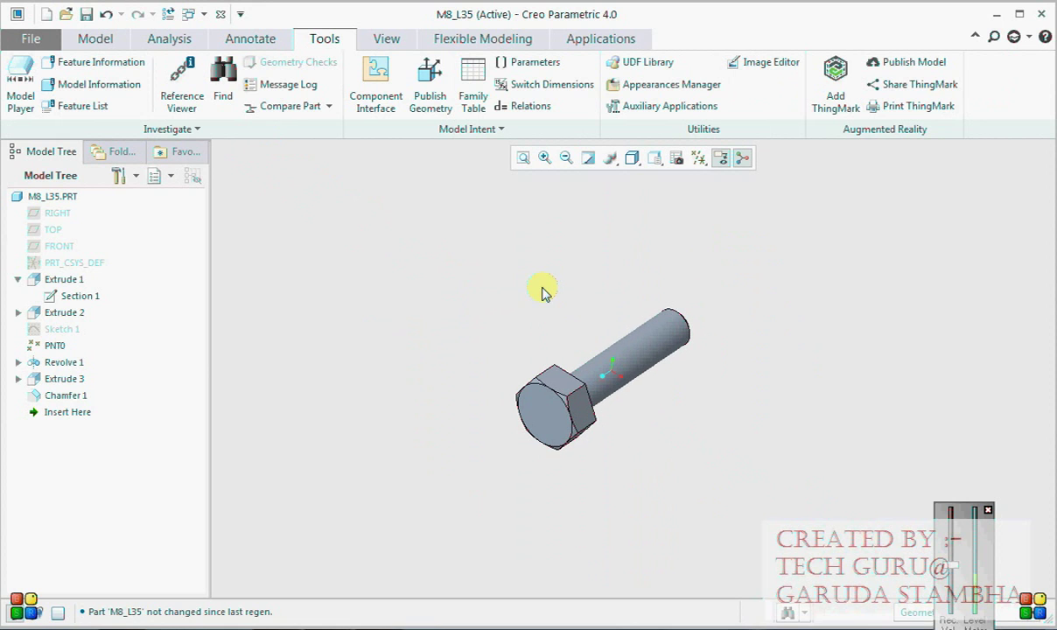
Set the SHANK_LENGTH parameter to 40, accept it and regenerate the bolt
{"action": "left_click", "coordinate": [96, 38]}
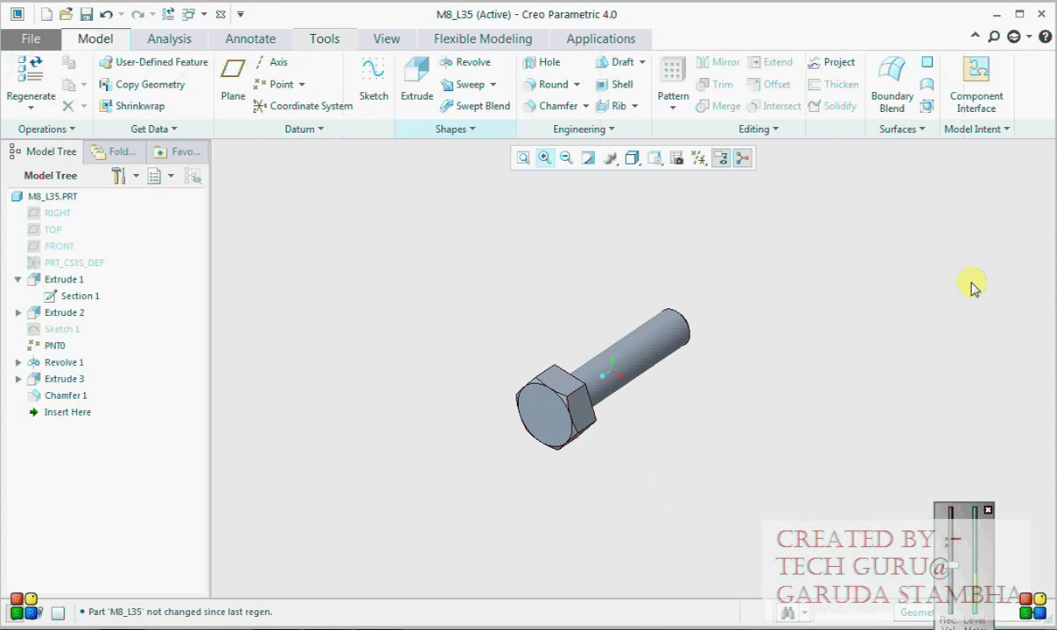
{"action": "left_click", "coordinate": [977, 129]}
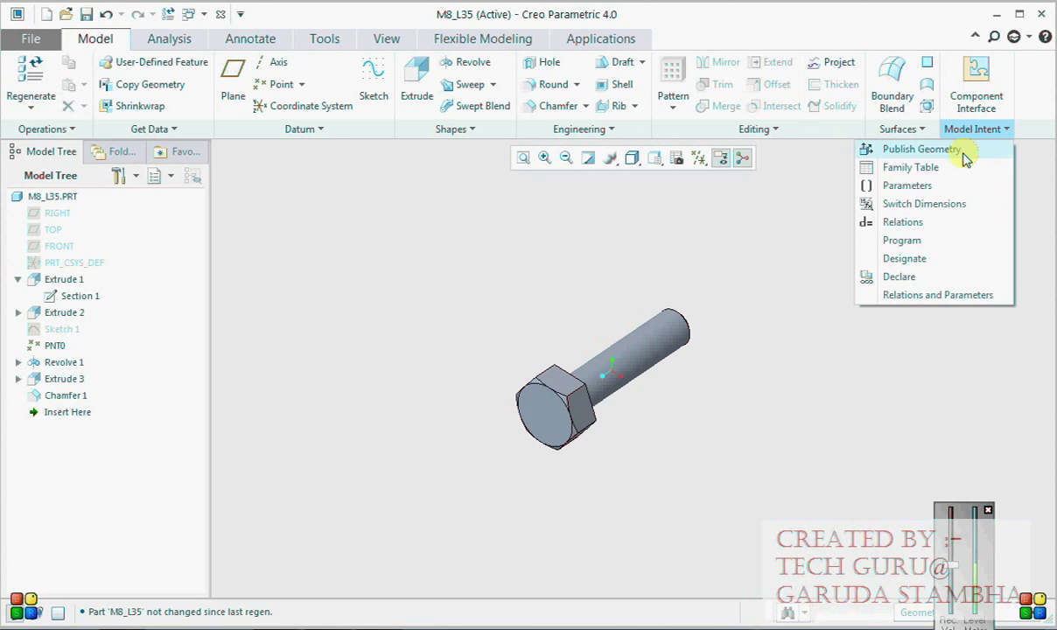
{"action": "left_click", "coordinate": [930, 186]}
{"action": "left_click", "coordinate": [569, 280]}
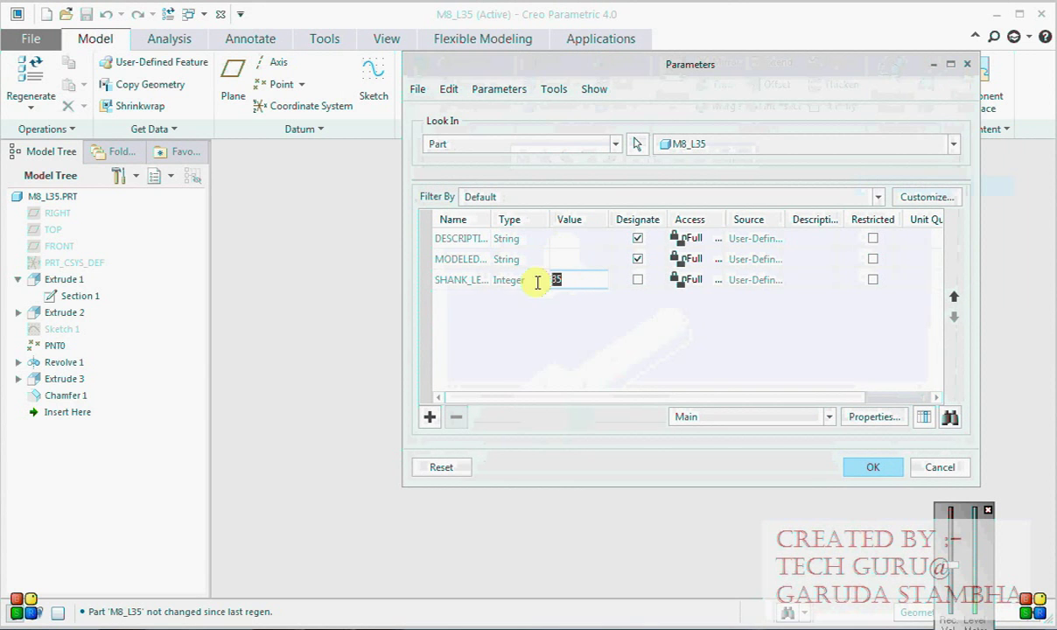
{"action": "type", "text": "40"}
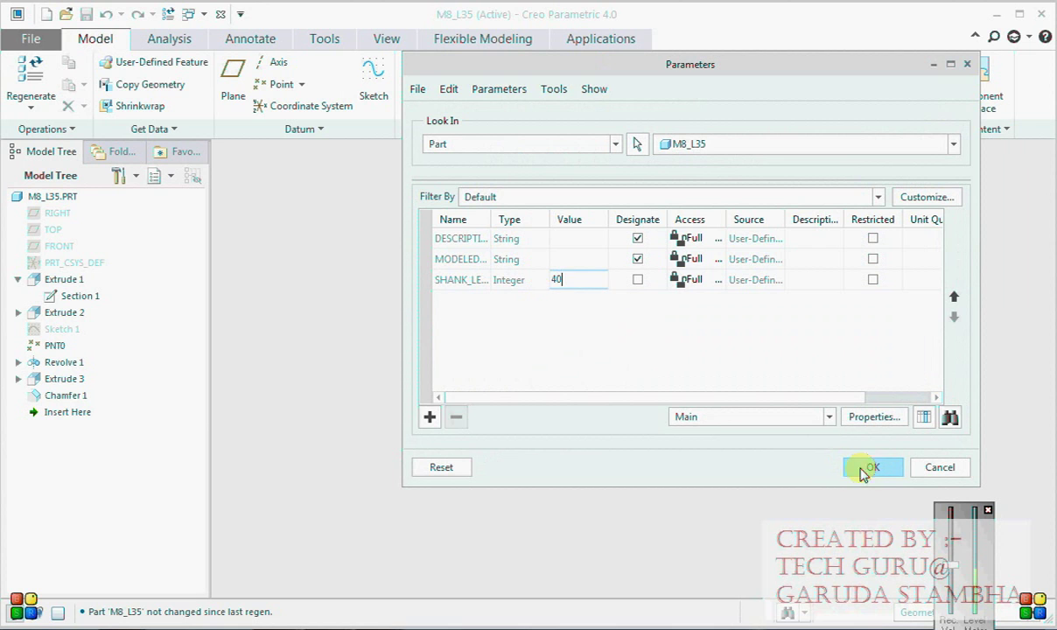
{"action": "left_click", "coordinate": [870, 466]}
{"action": "key", "text": "ctrl+g"}
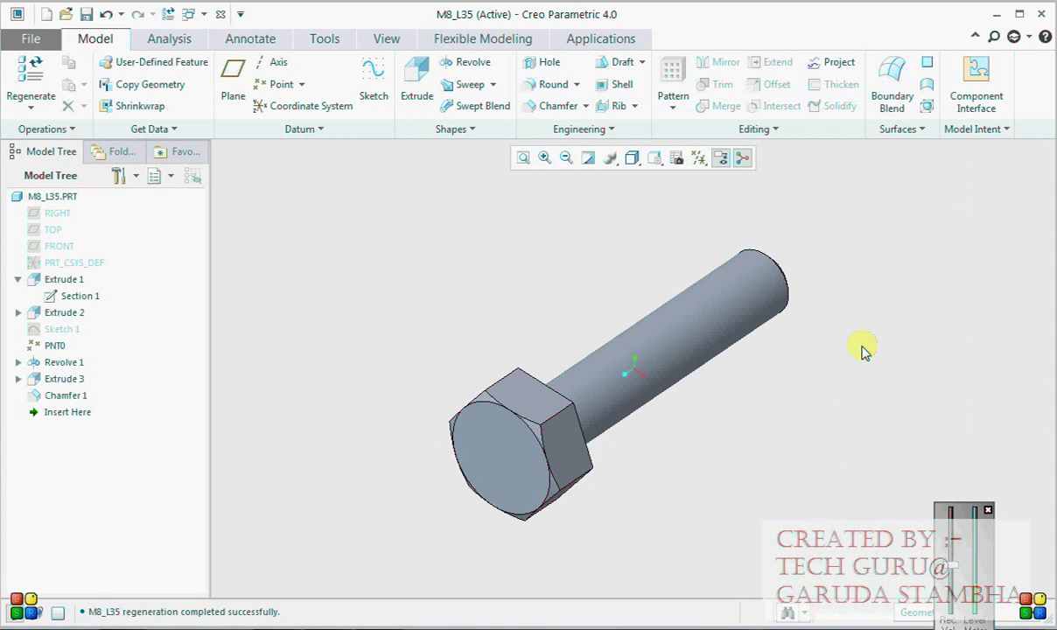
Measure the distance from the underside of the hex head to the end face of the shank
{"action": "middle_click_drag", "start_coordinate": [577, 344], "coordinate": [550, 338]}
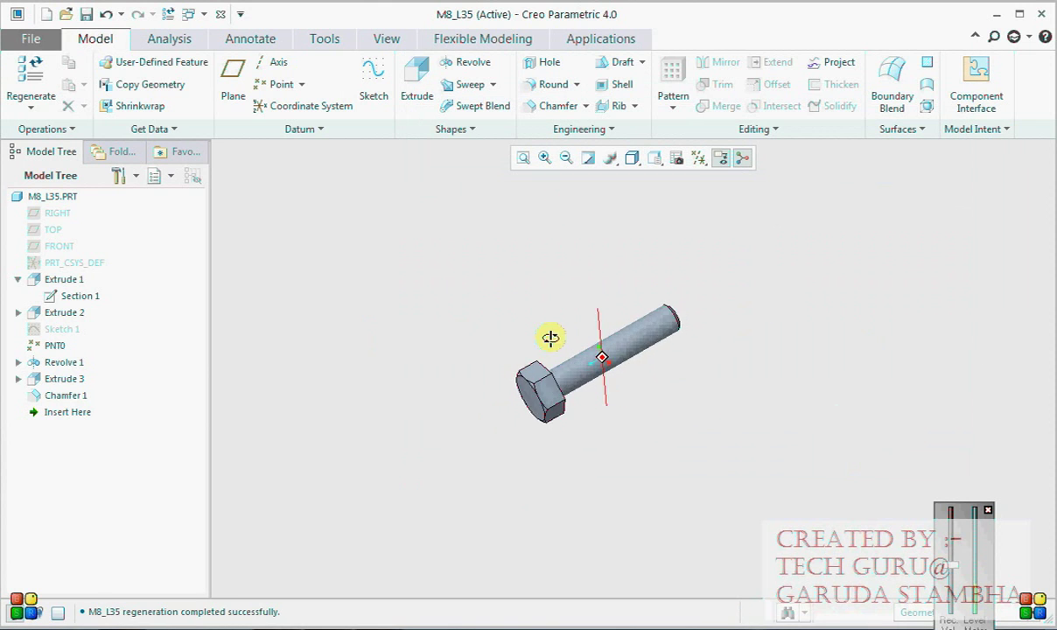
{"action": "left_click", "coordinate": [327, 41]}
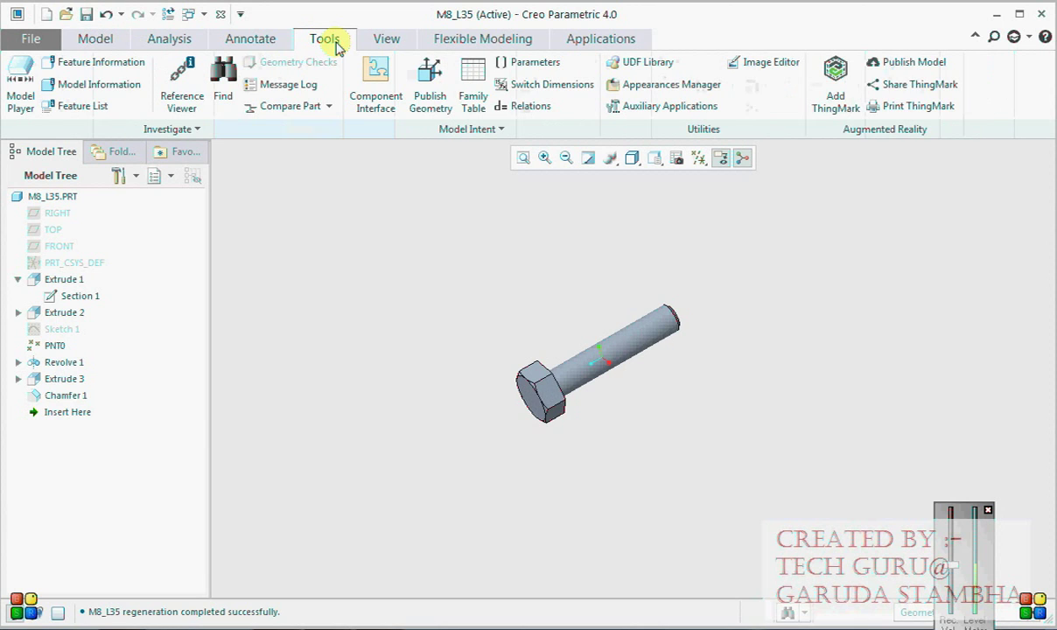
{"action": "left_click", "coordinate": [197, 39]}
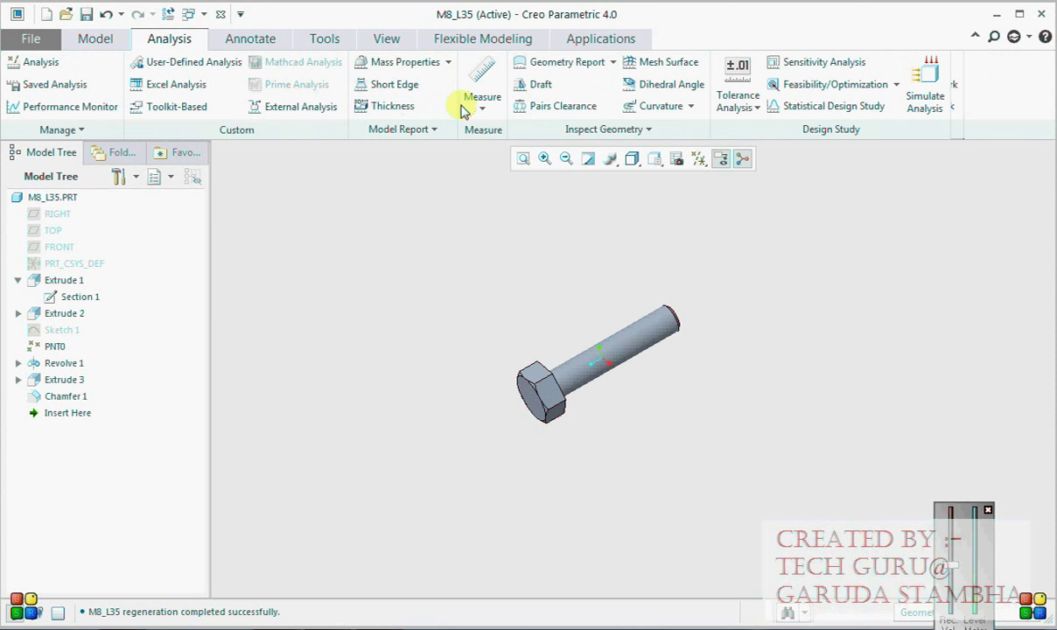
{"action": "left_click", "coordinate": [481, 106]}
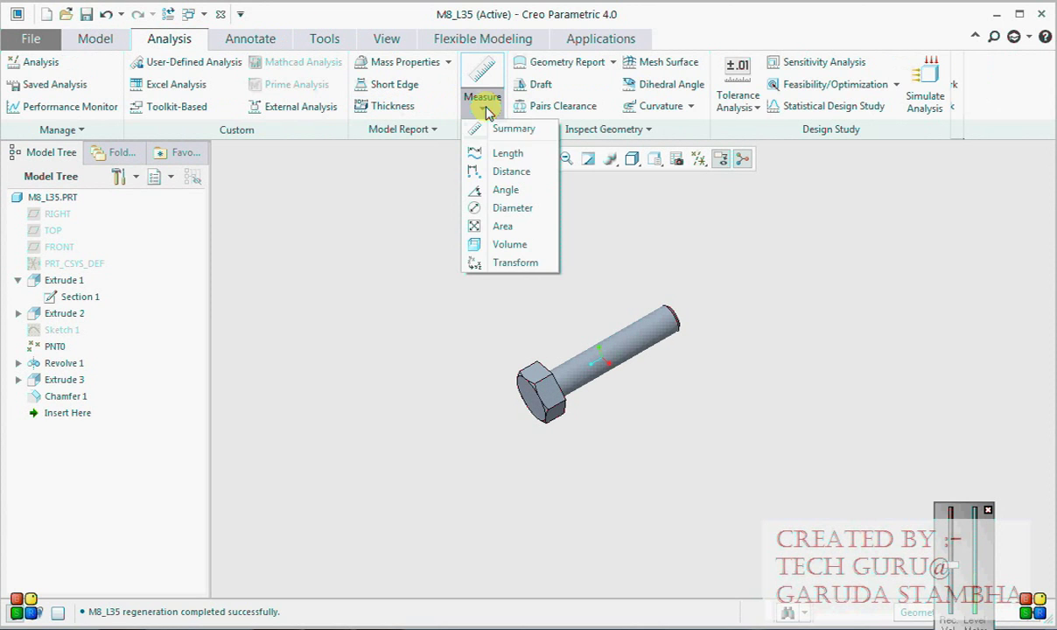
{"action": "left_click", "coordinate": [513, 170]}
{"action": "scroll", "coordinate": [559, 347], "scroll_direction": "up", "scroll_amount": 4}
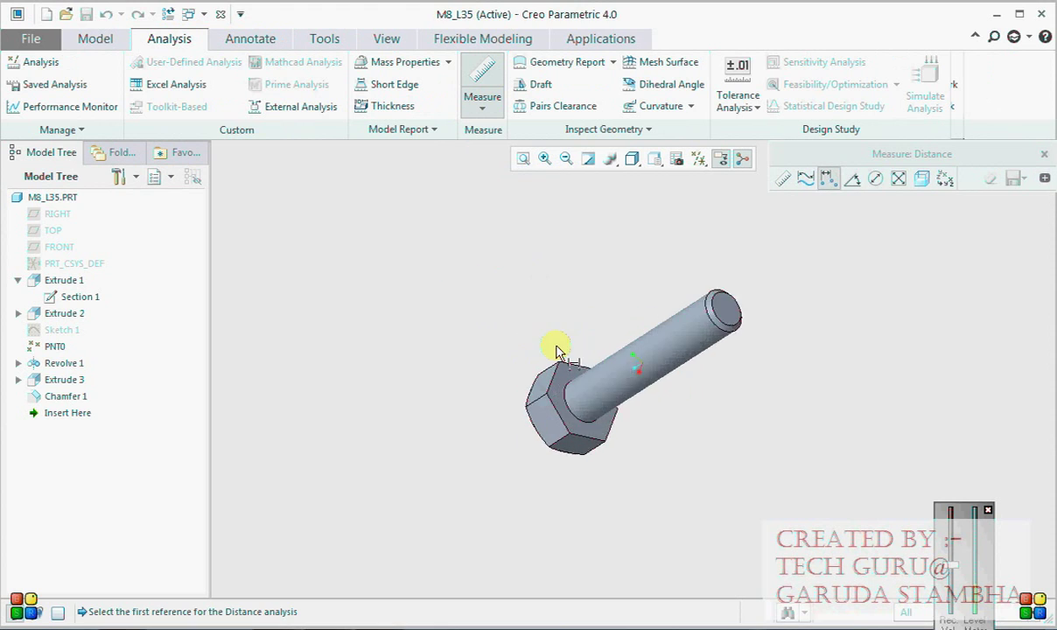
{"action": "left_click", "coordinate": [590, 394]}
{"action": "left_click", "coordinate": [846, 291]}
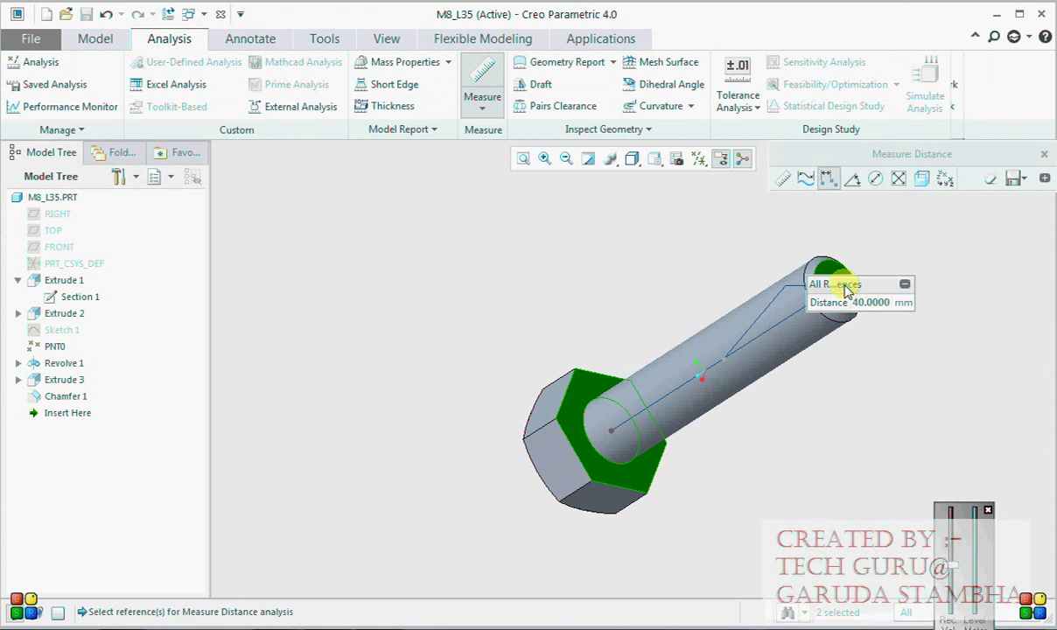
Close the distance measurement and measure the diameter of the bolt's cylindrical shank
{"action": "left_click", "coordinate": [907, 281]}
{"action": "left_click", "coordinate": [1044, 155]}
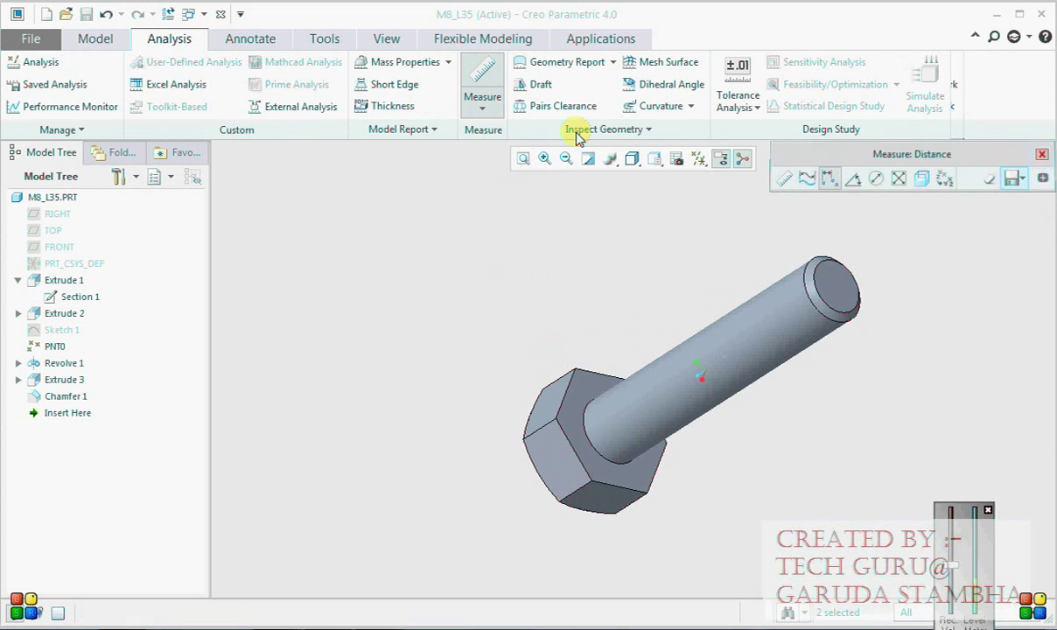
{"action": "left_click", "coordinate": [482, 106]}
{"action": "left_click", "coordinate": [512, 208]}
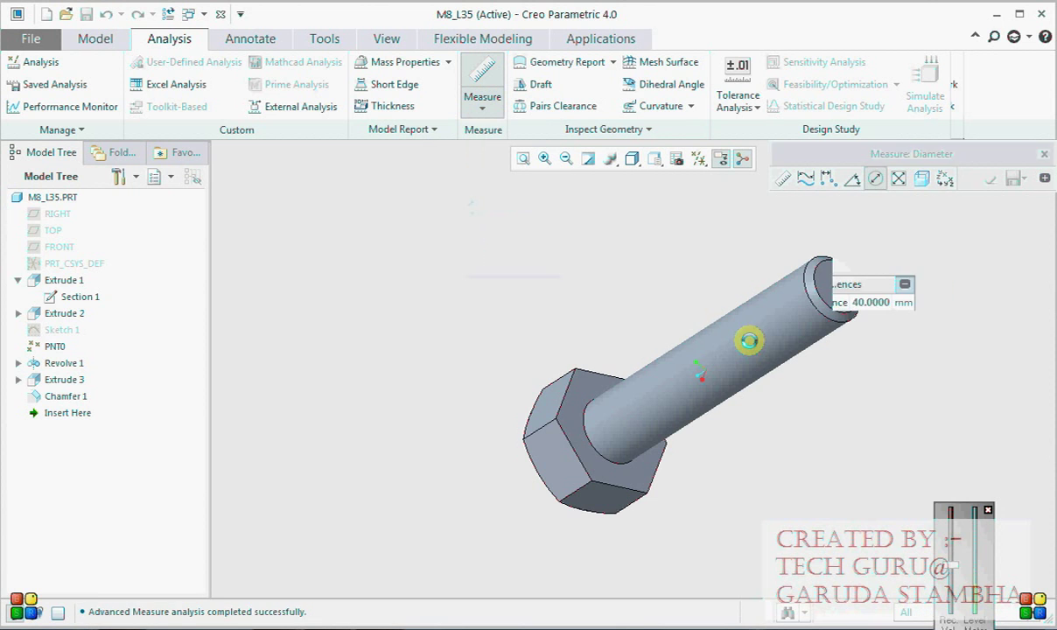
{"action": "left_click", "coordinate": [749, 340]}
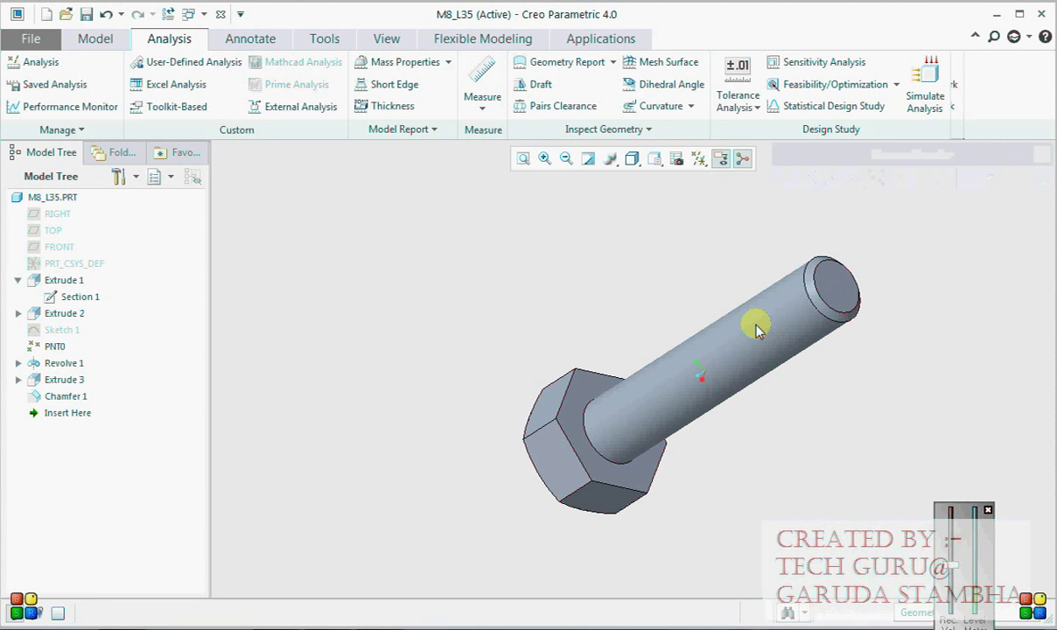
{"action": "middle_click_drag", "start_coordinate": [755, 323], "coordinate": [803, 314]}
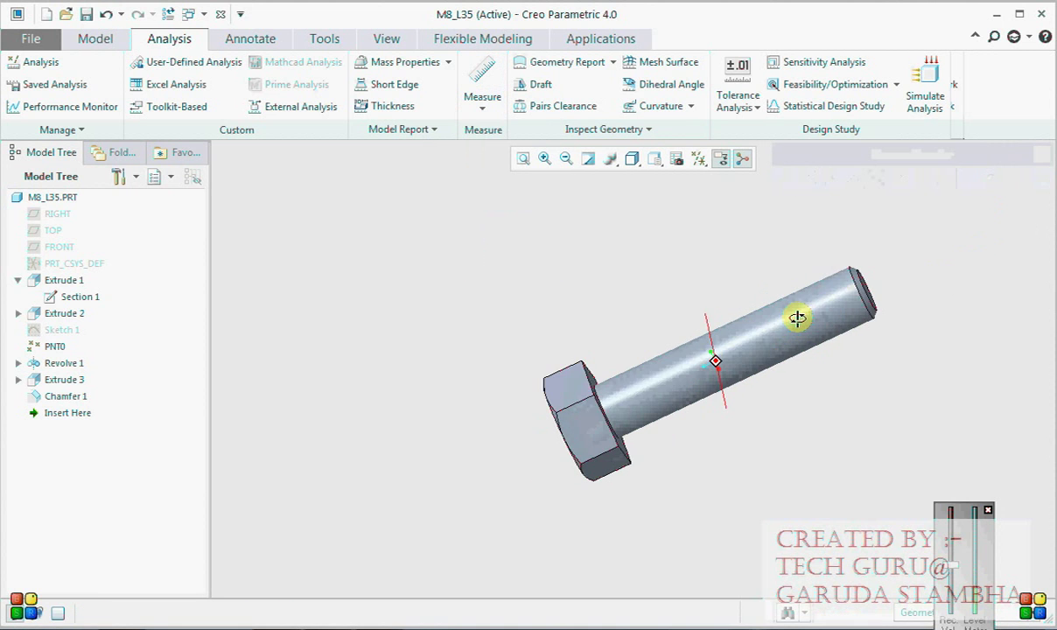
Set the SHANK_LENGTH parameter to 35, regenerate the bolt and save the part
{"action": "left_click", "coordinate": [96, 38]}
{"action": "left_click", "coordinate": [975, 130]}
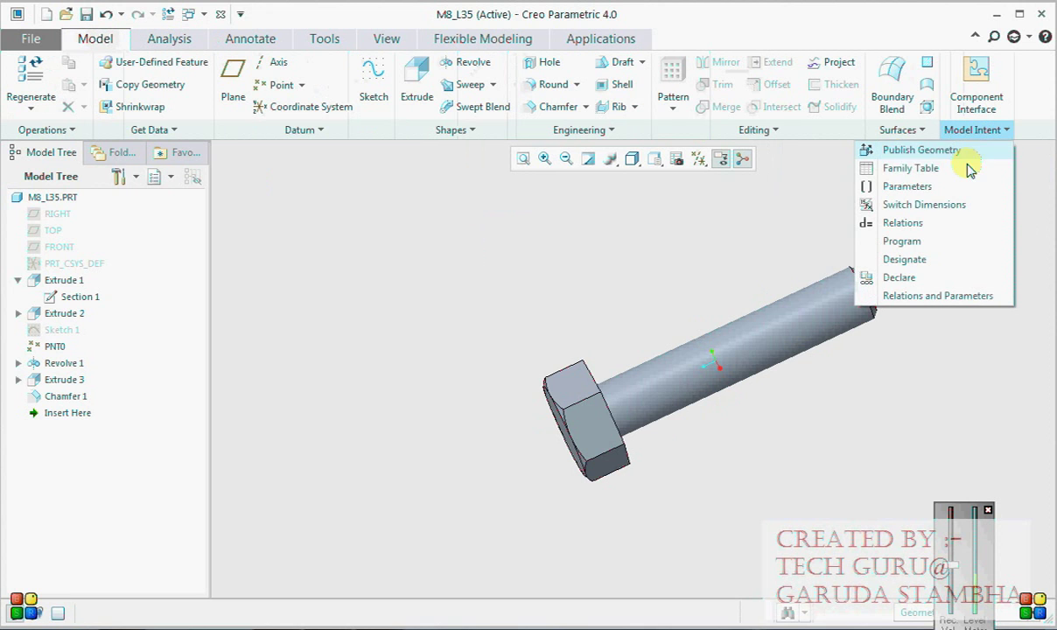
{"action": "left_click", "coordinate": [928, 186]}
{"action": "left_click", "coordinate": [575, 279]}
{"action": "left_click", "coordinate": [573, 279]}
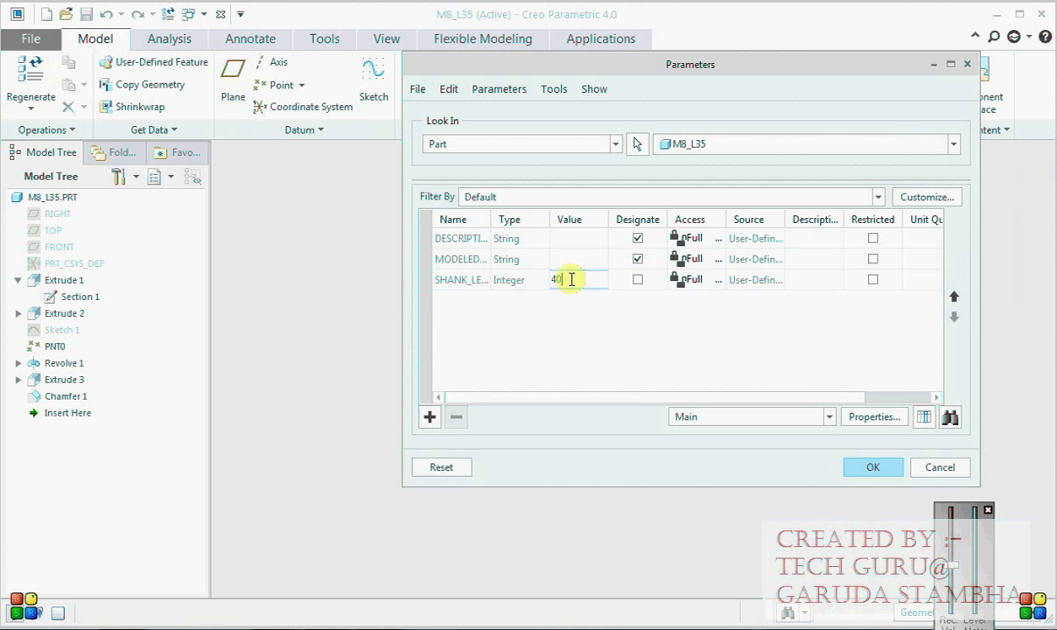
{"action": "left_click_drag", "start_coordinate": [570, 279], "coordinate": [523, 279]}
{"action": "type", "text": "35"}
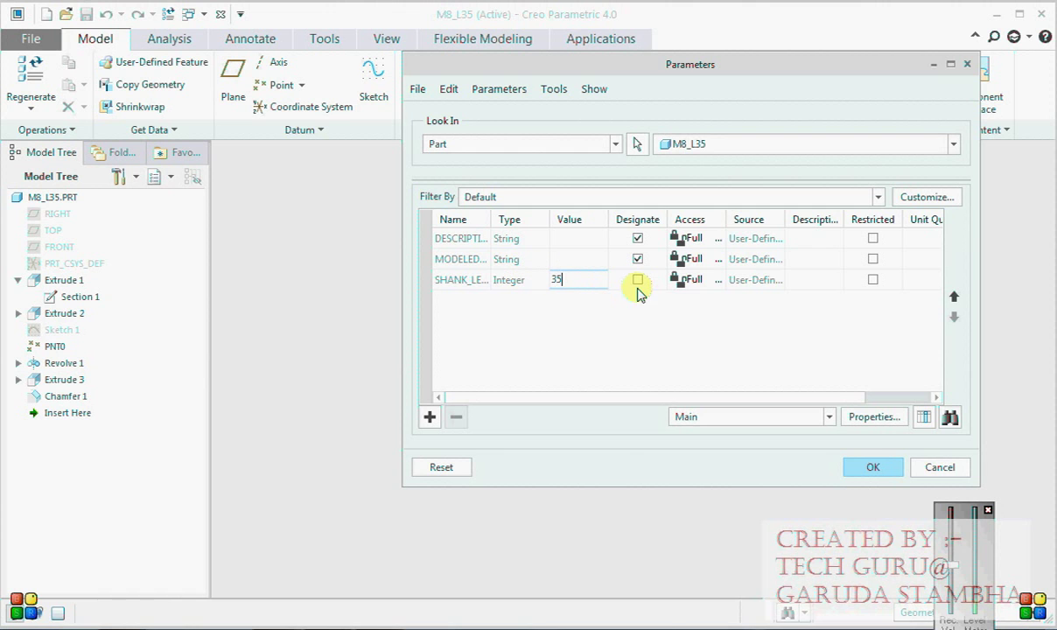
{"action": "left_click", "coordinate": [873, 466]}
{"action": "key", "text": "ctrl+g"}
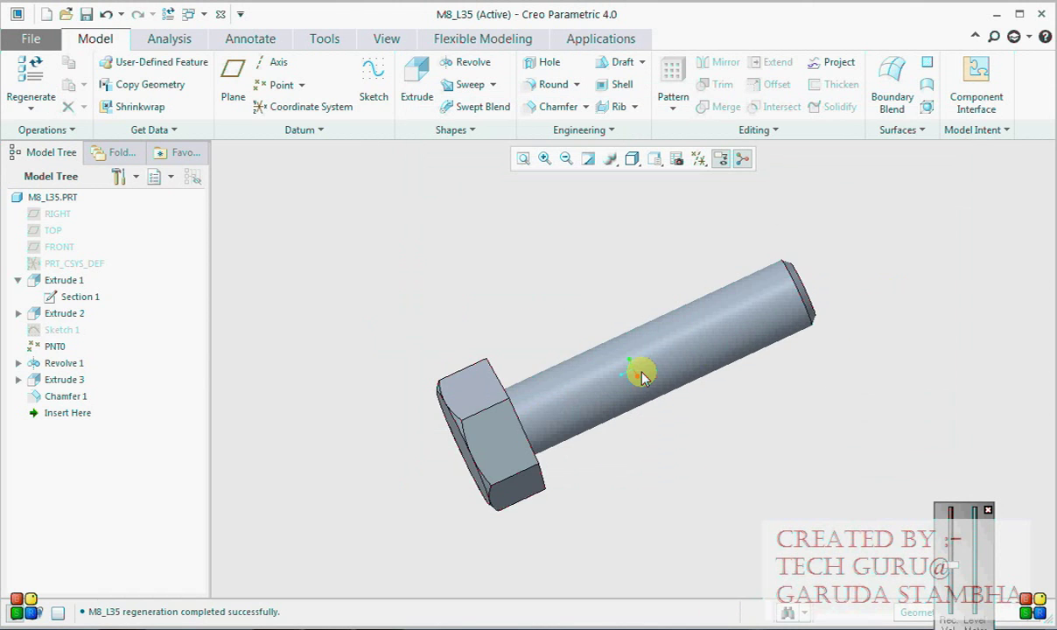
{"action": "middle_click_drag", "start_coordinate": [637, 370], "coordinate": [800, 210]}
{"action": "key", "text": "ctrl+s"}
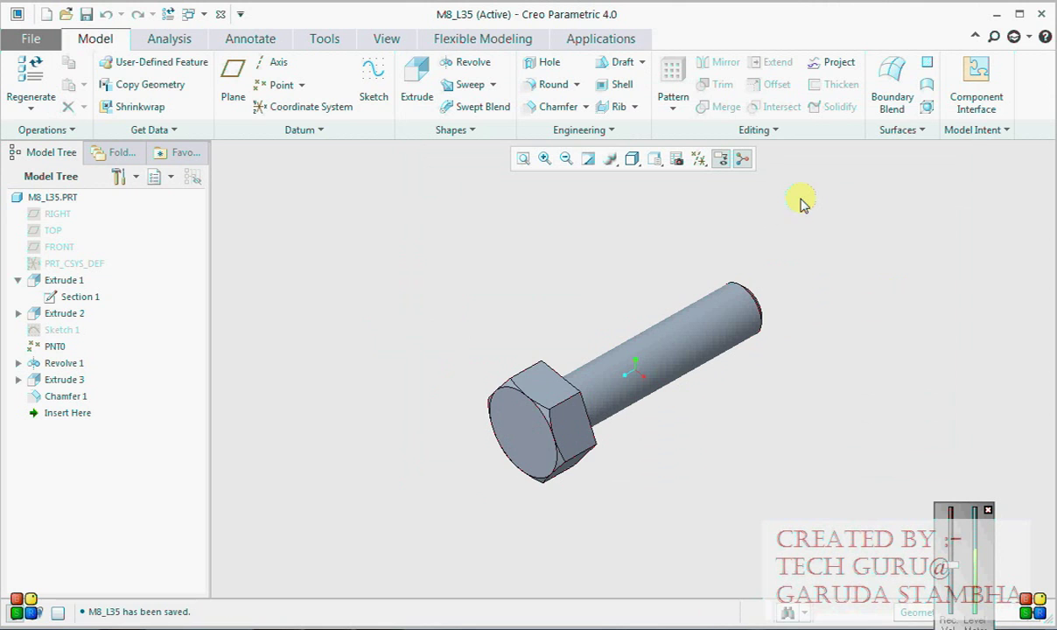
Start a family table for the bolt and add Extrude 3's shank diameter dimension as a column
{"action": "left_click", "coordinate": [984, 130]}
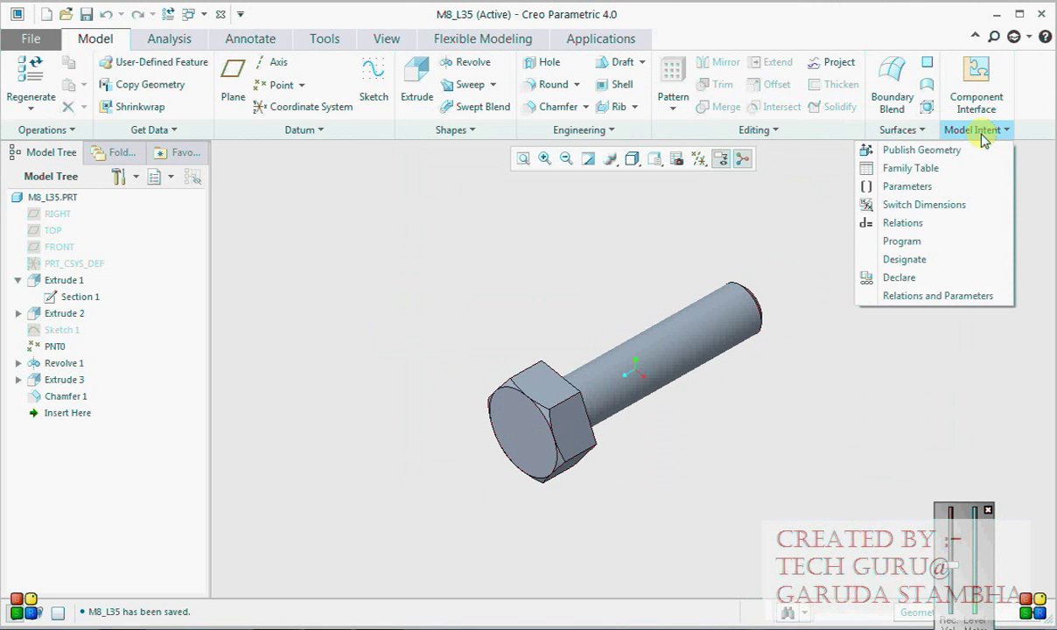
{"action": "left_click", "coordinate": [955, 175]}
{"action": "left_click", "coordinate": [591, 210]}
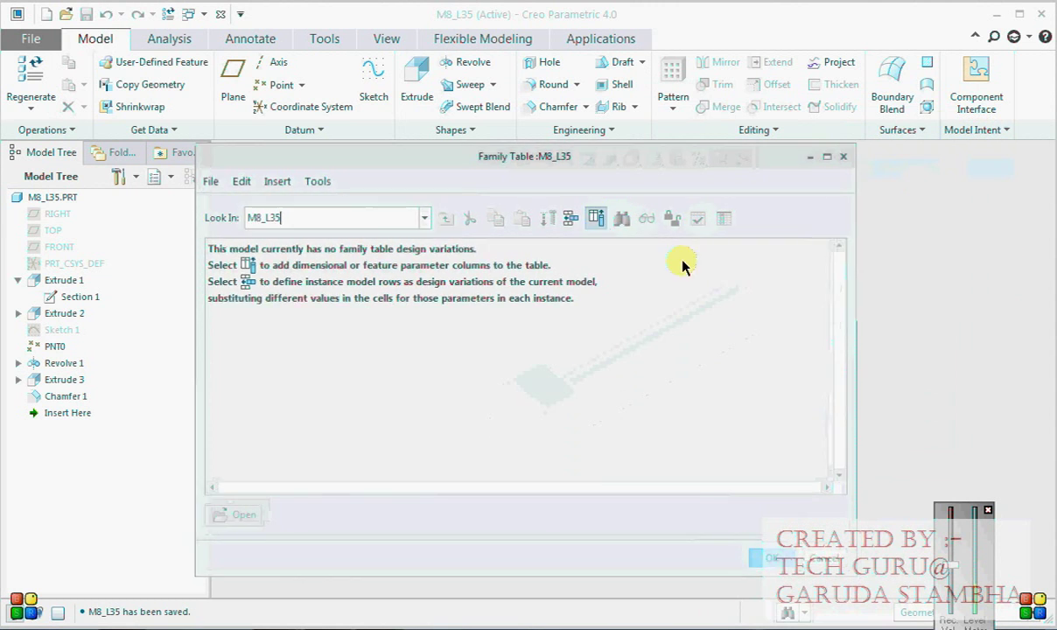
{"action": "scroll", "coordinate": [578, 420], "scroll_direction": "down", "scroll_amount": 1}
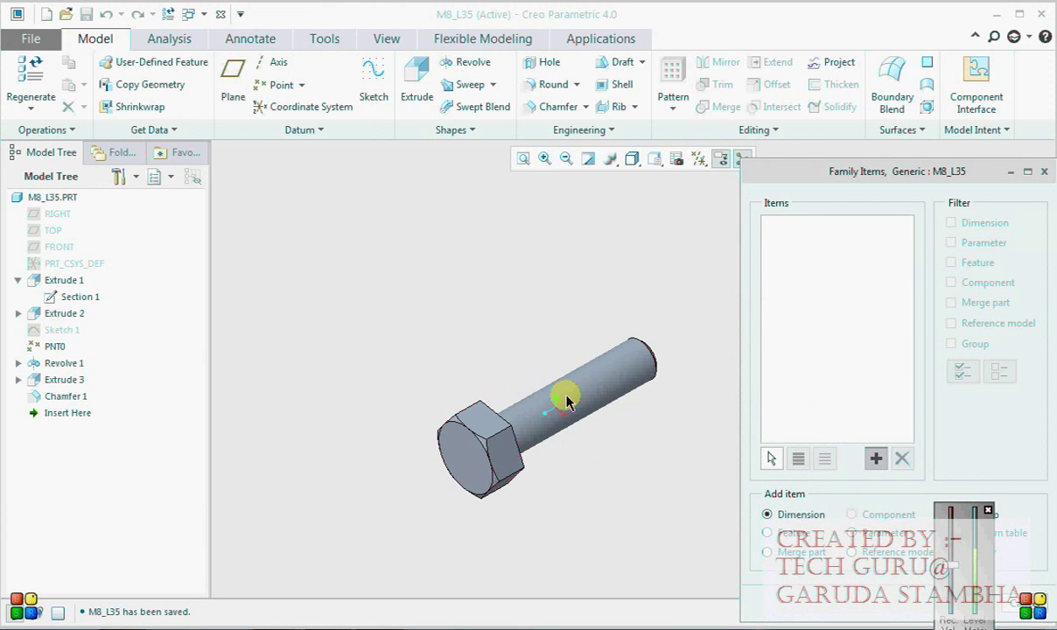
{"action": "left_click", "coordinate": [555, 415]}
{"action": "scroll", "coordinate": [555, 415], "scroll_direction": "down", "scroll_amount": 2}
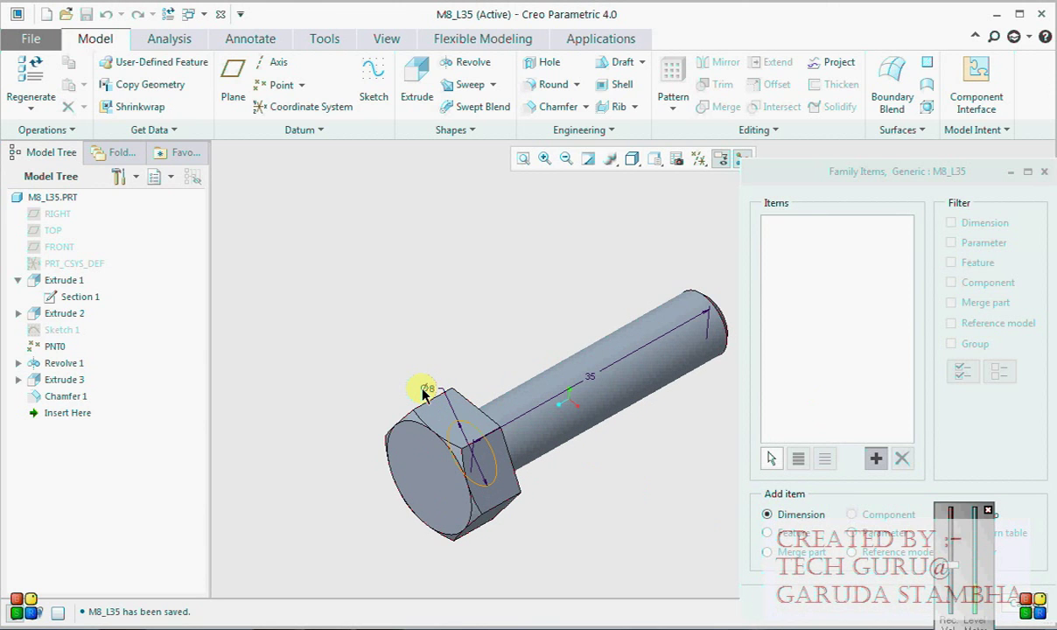
{"action": "left_click", "coordinate": [435, 394]}
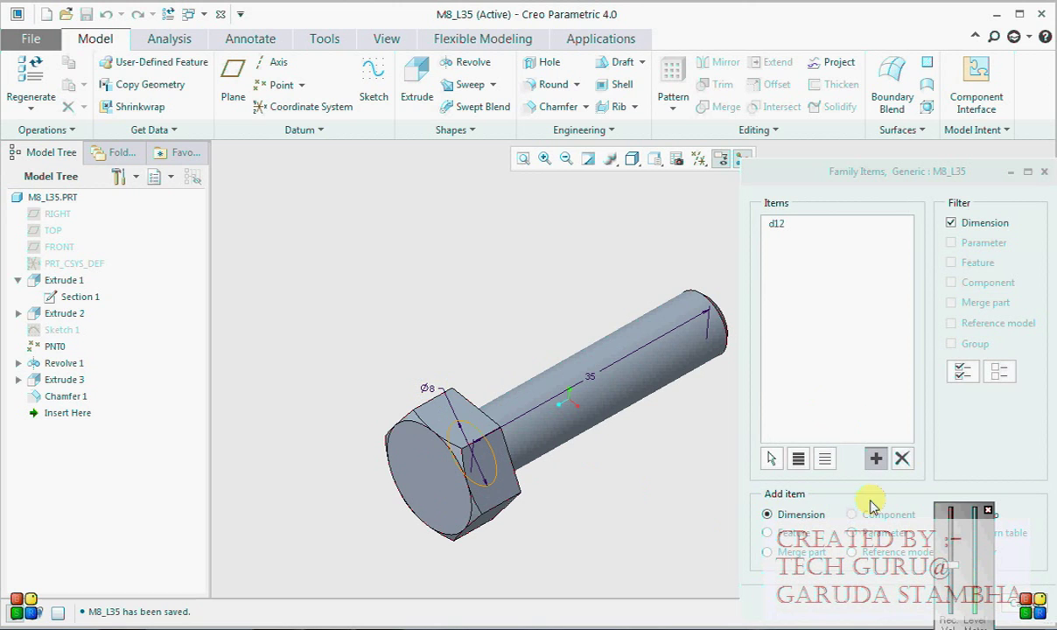
{"action": "left_click_drag", "start_coordinate": [987, 175], "coordinate": [724, 46]}
{"action": "left_click", "coordinate": [709, 469]}
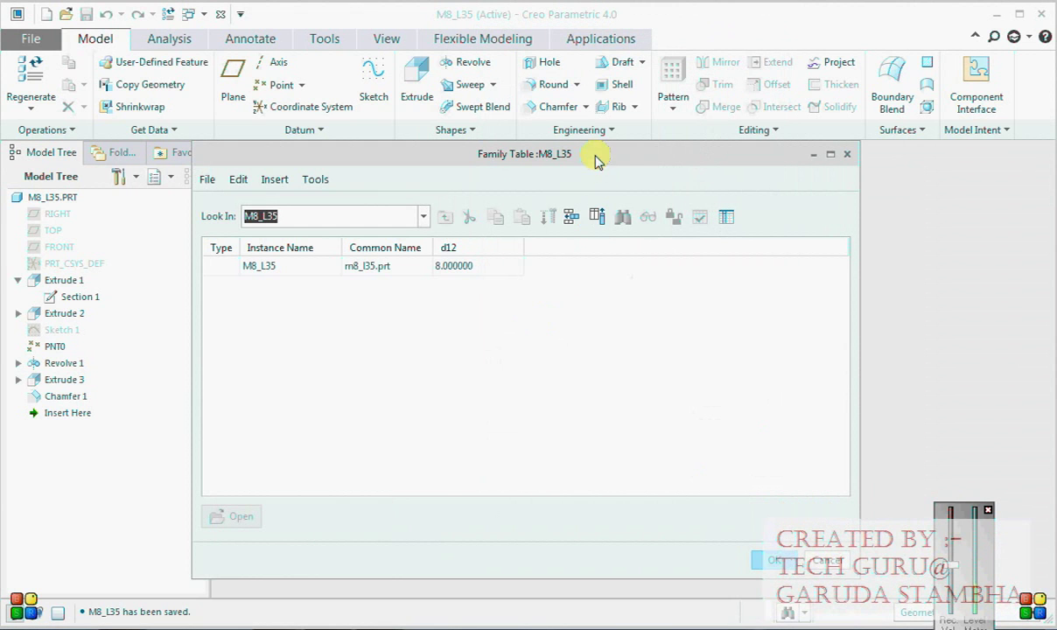
Insert a new instance row below the generic M8_L35 in the family table
{"action": "left_click_drag", "start_coordinate": [597, 155], "coordinate": [672, 154]}
{"action": "left_click", "coordinate": [645, 216]}
{"action": "double_click", "coordinate": [384, 286]}
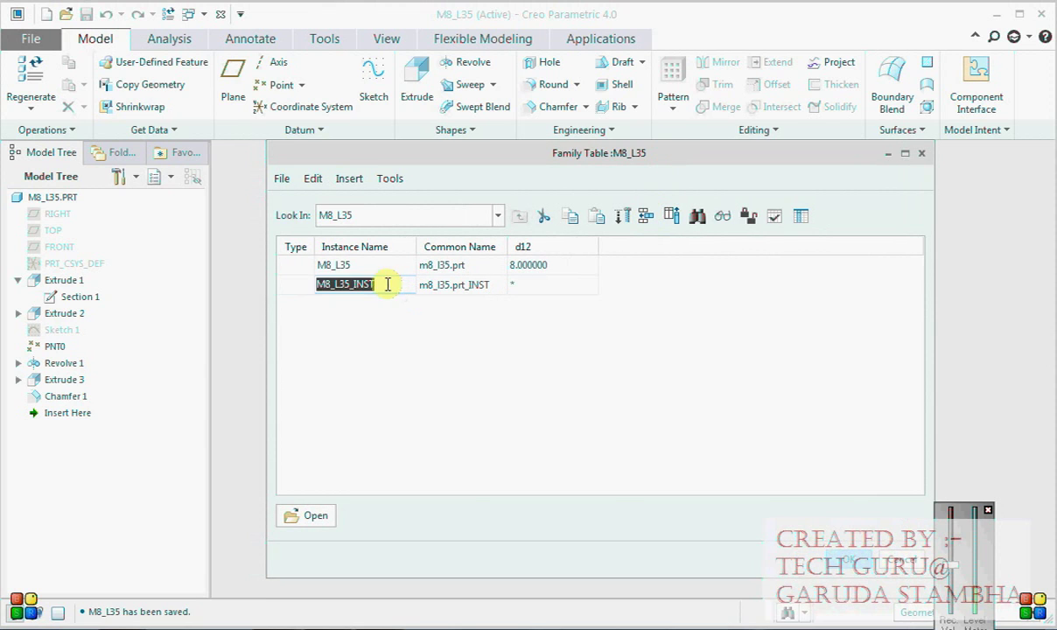
Name the new family table instance M8_L40 and give it the common name m8_l40.prt
{"action": "left_click_drag", "start_coordinate": [384, 285], "coordinate": [350, 280]}
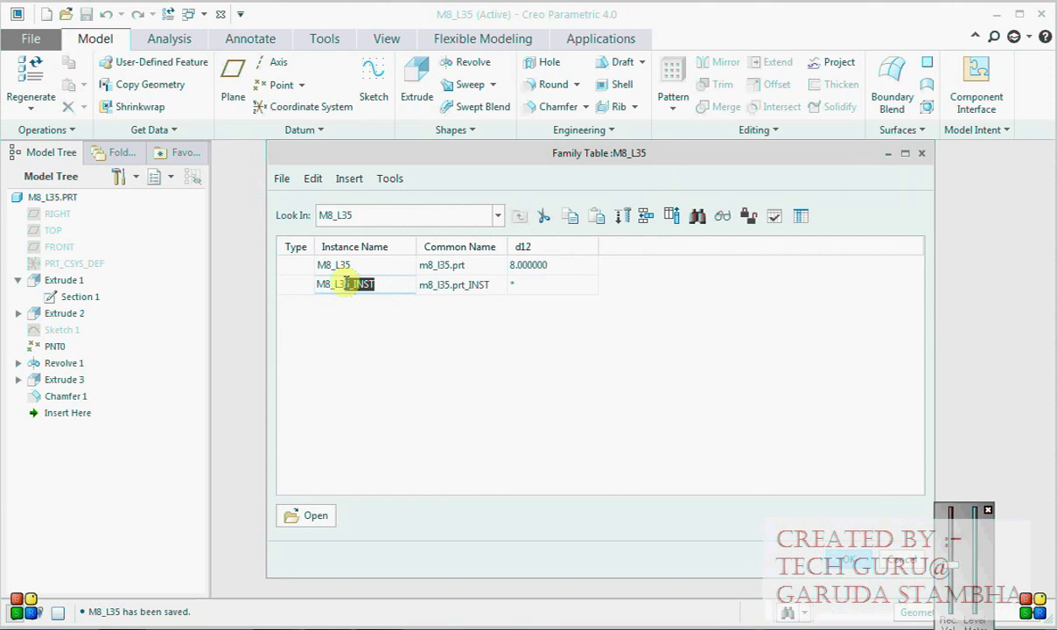
{"action": "type", "text": "40"}
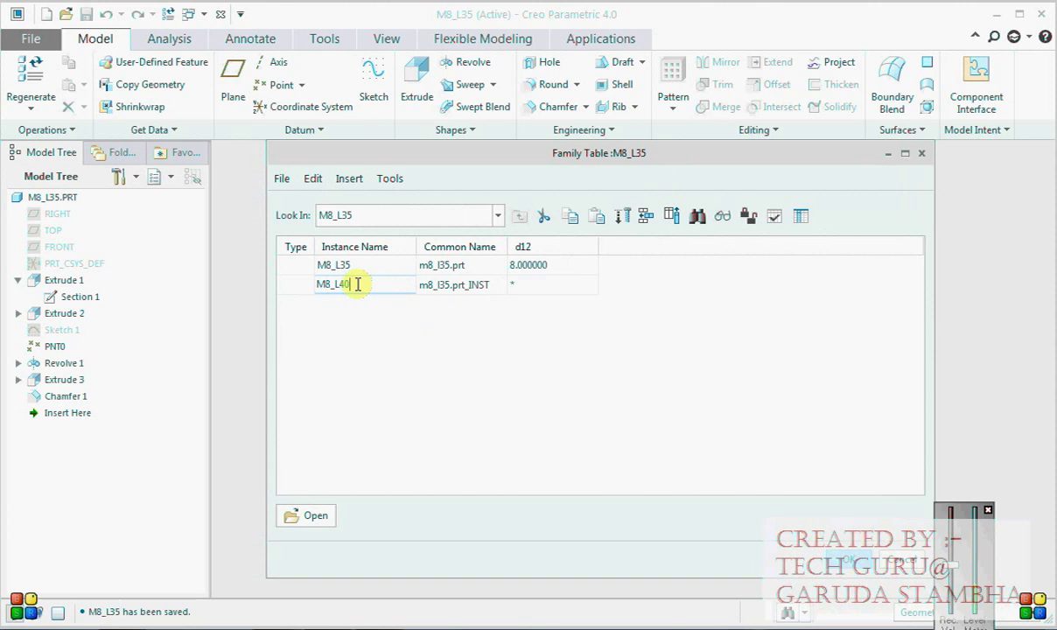
{"action": "left_click", "coordinate": [461, 284]}
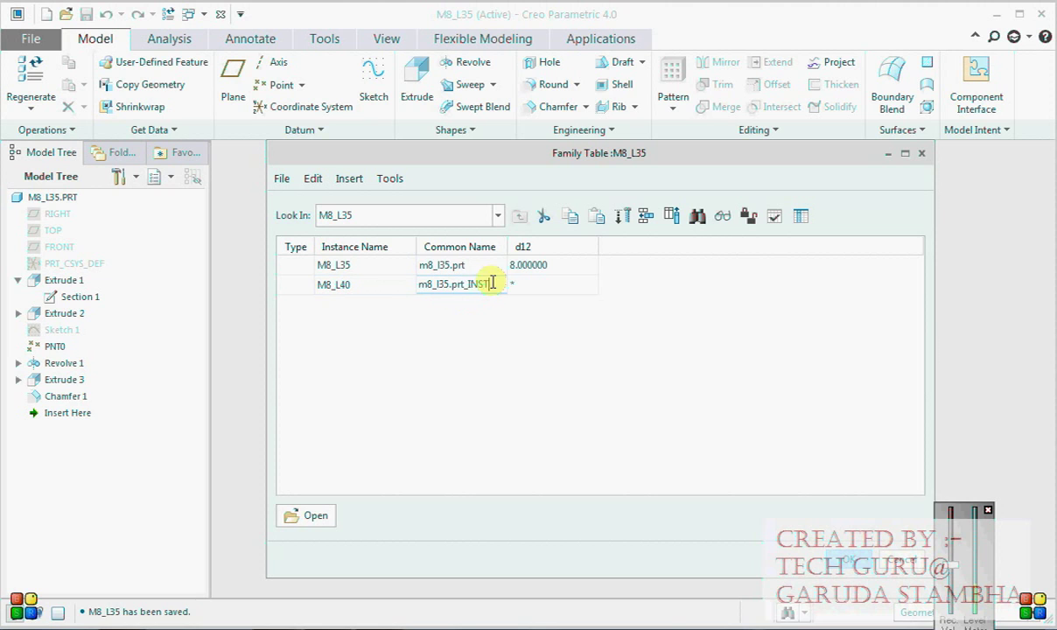
{"action": "left_click_drag", "start_coordinate": [489, 284], "coordinate": [464, 282]}
{"action": "key", "text": "BackSpace"}
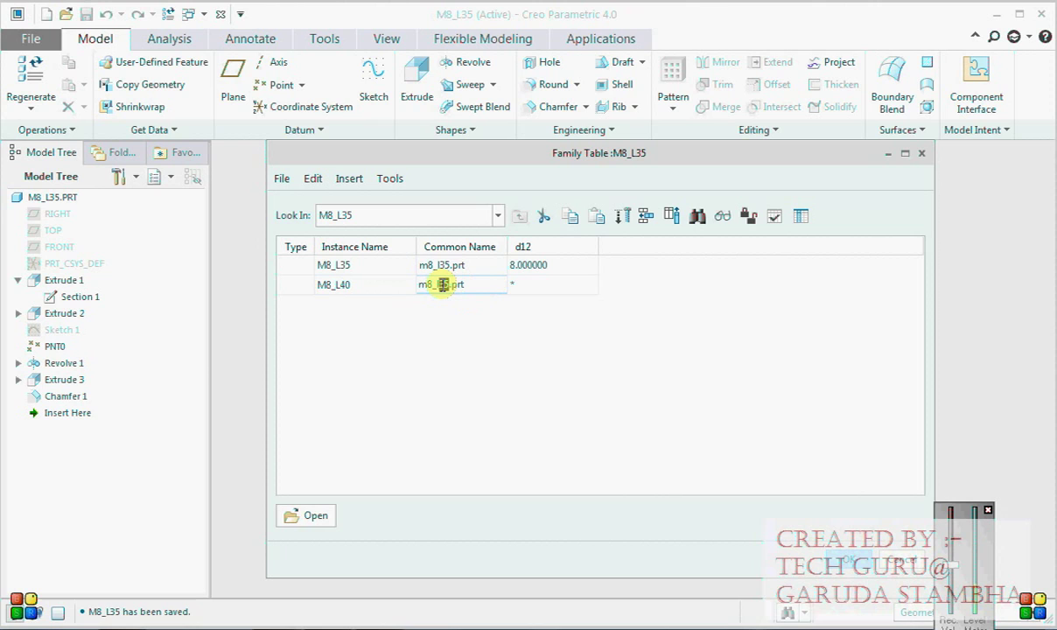
{"action": "type", "text": "4"}
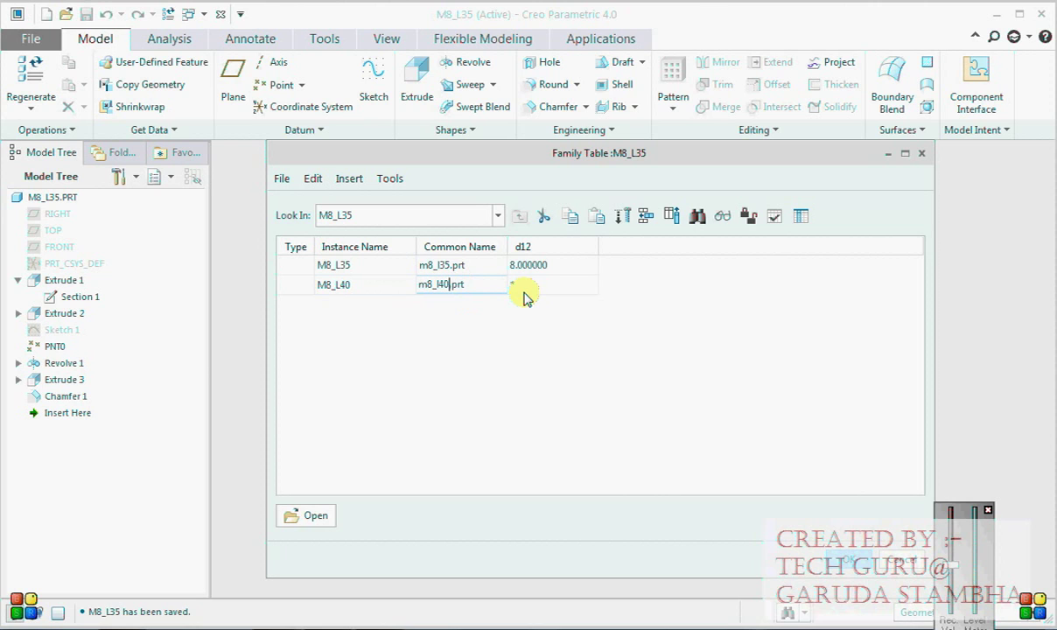
{"action": "type", "text": "0"}
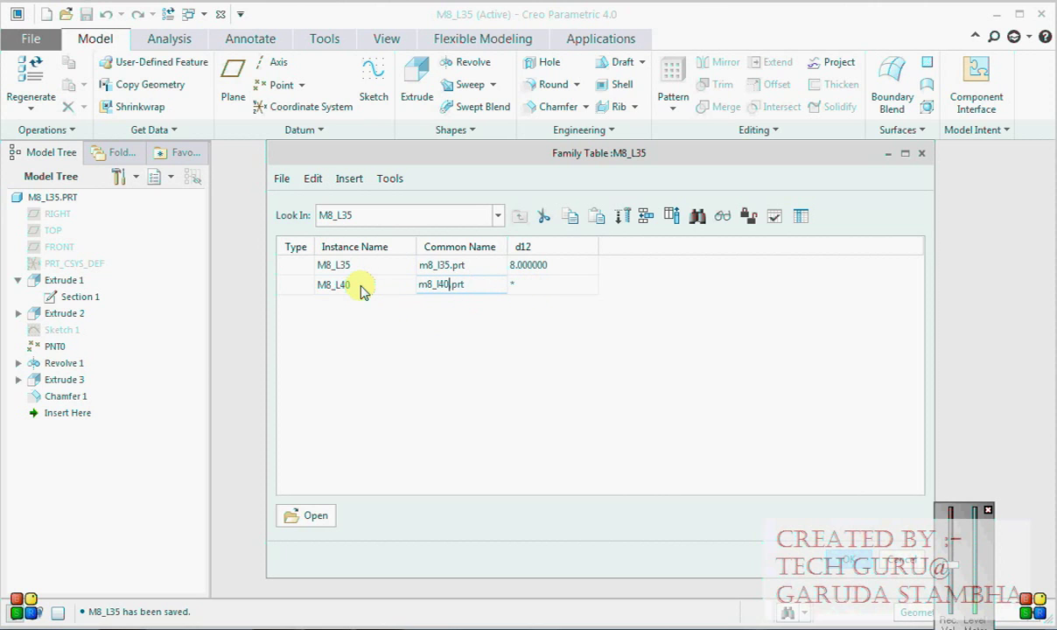
Rename the instance M10_L35 with common name m10_l35.prt and set its shank diameter to 10
{"action": "left_click", "coordinate": [361, 285]}
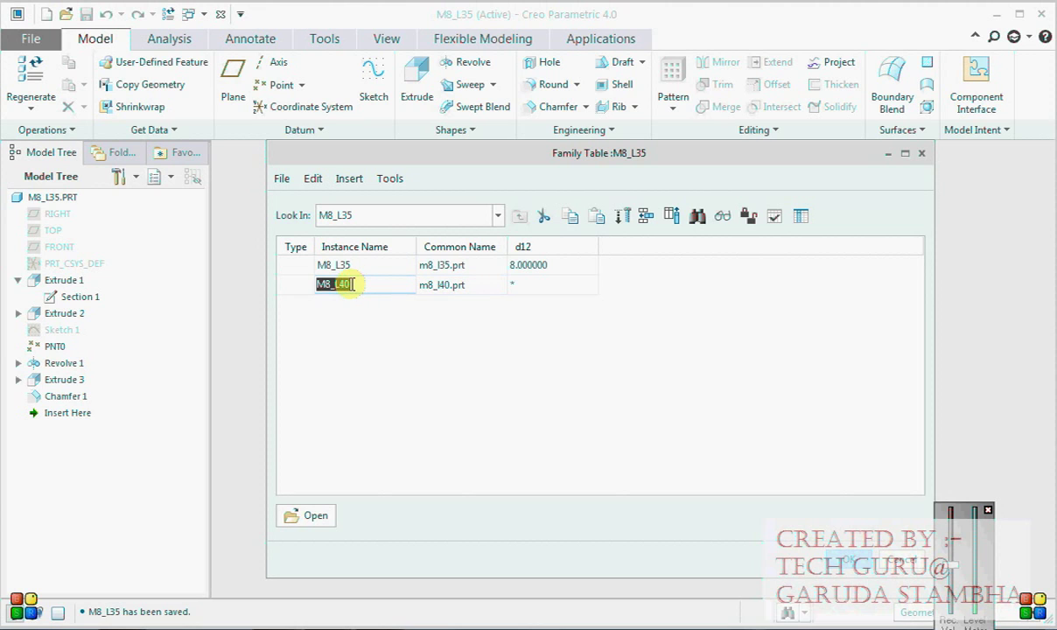
{"action": "type", "text": "M"}
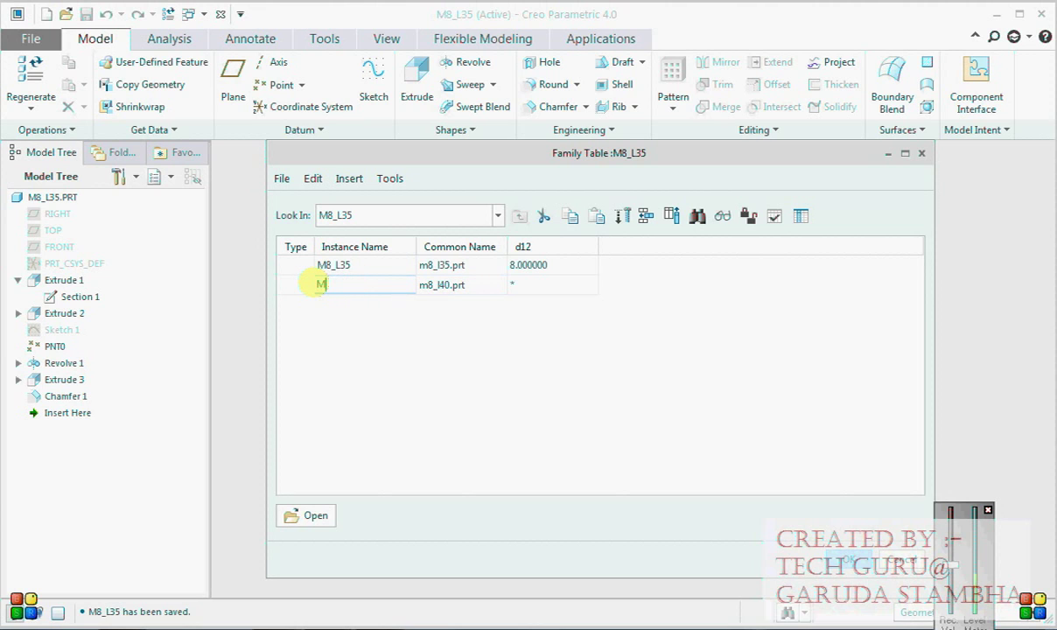
{"action": "type", "text": "10_L35"}
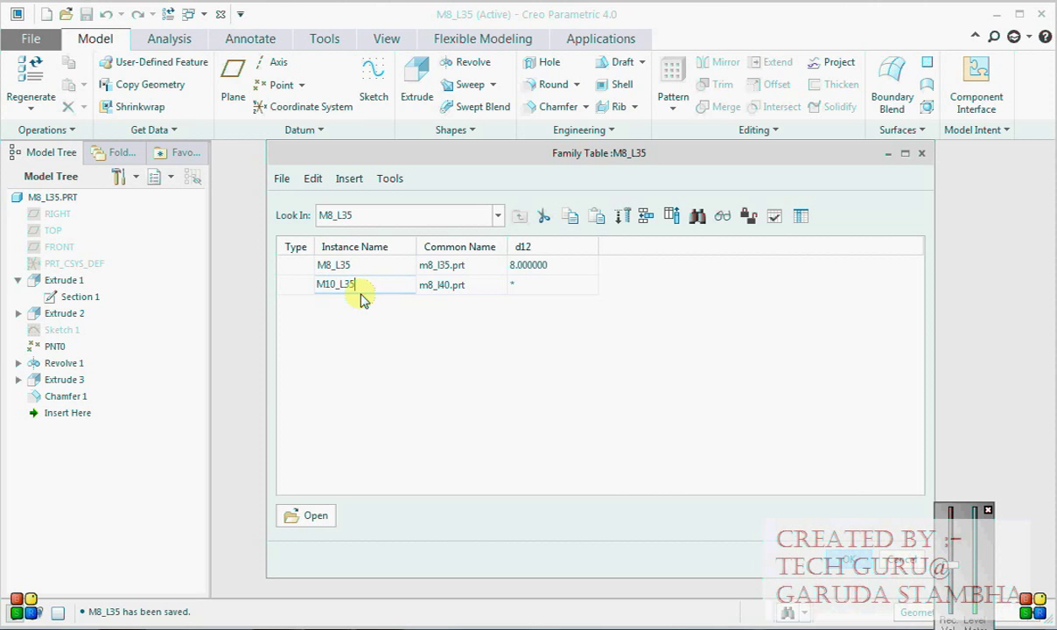
{"action": "left_click", "coordinate": [457, 287]}
{"action": "left_click", "coordinate": [444, 284]}
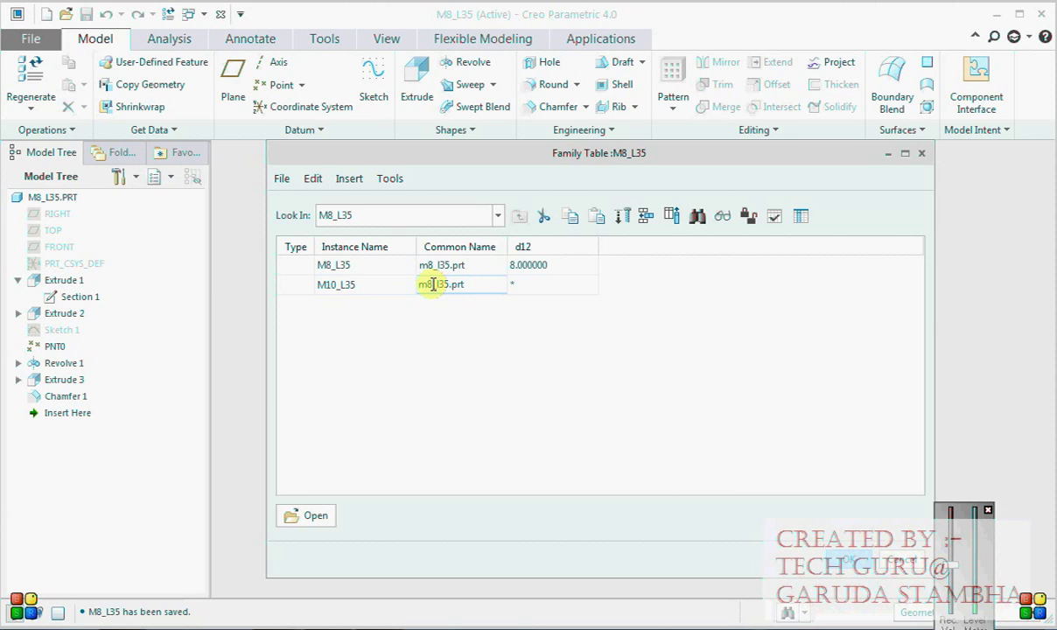
{"action": "type", "text": "10"}
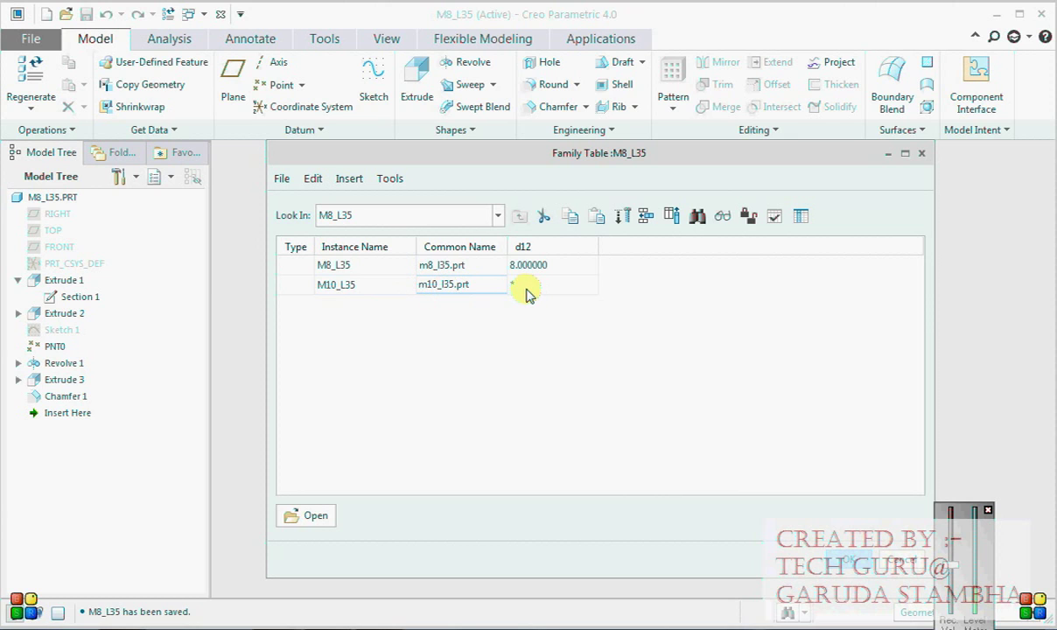
{"action": "left_click", "coordinate": [510, 286]}
{"action": "type", "text": "10"}
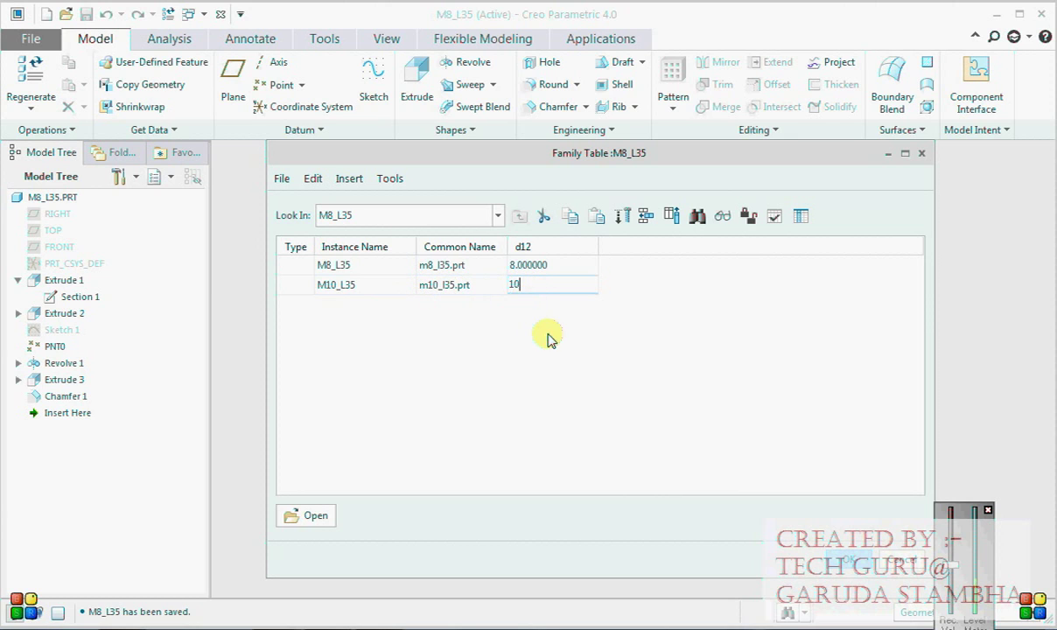
Insert another instance row above M10_L35 and name the instance M8_LEN35
{"action": "left_click", "coordinate": [645, 215]}
{"action": "left_click", "coordinate": [384, 287]}
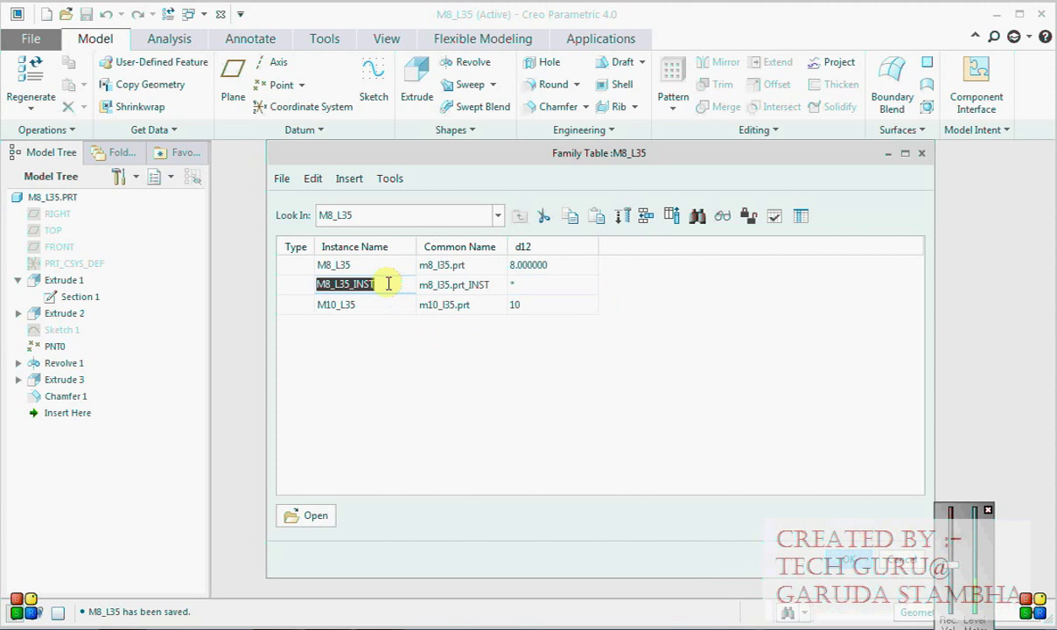
{"action": "left_click_drag", "start_coordinate": [375, 286], "coordinate": [352, 287]}
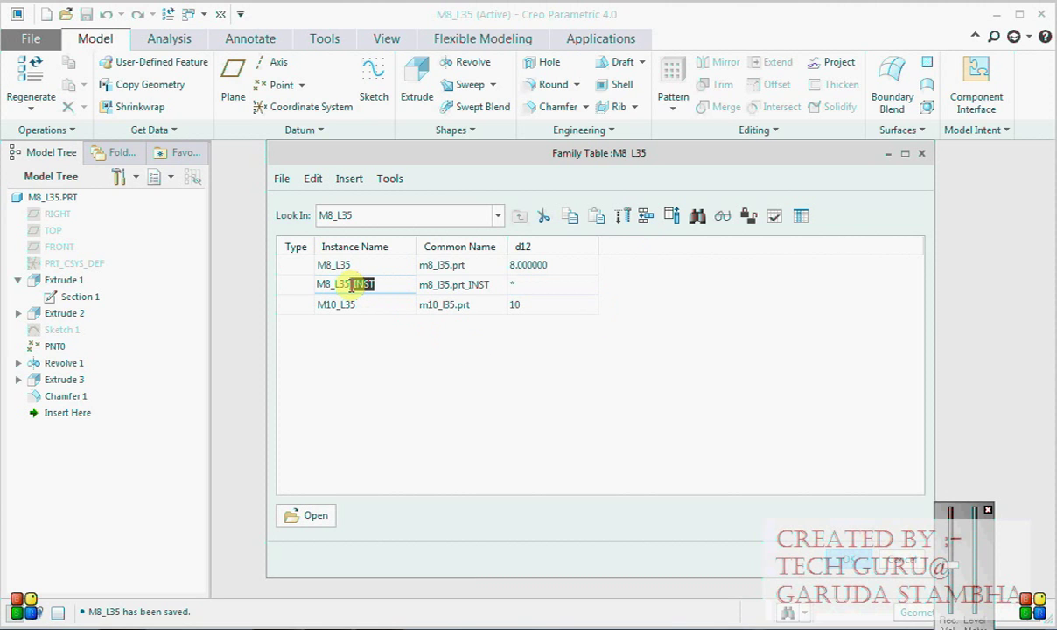
{"action": "key", "text": "BackSpace"}
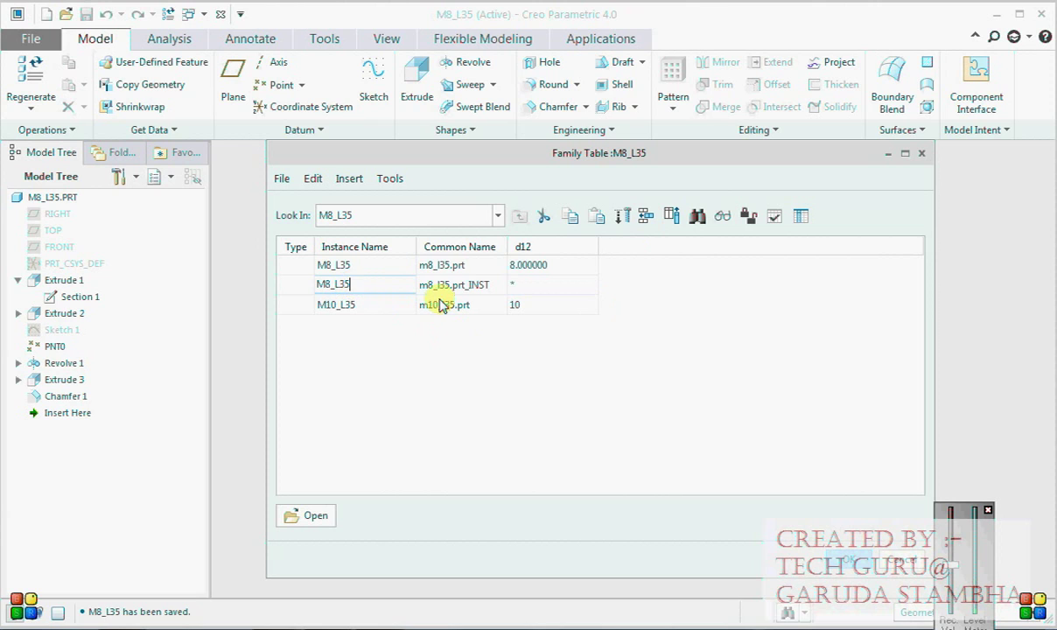
{"action": "left_click", "coordinate": [481, 285]}
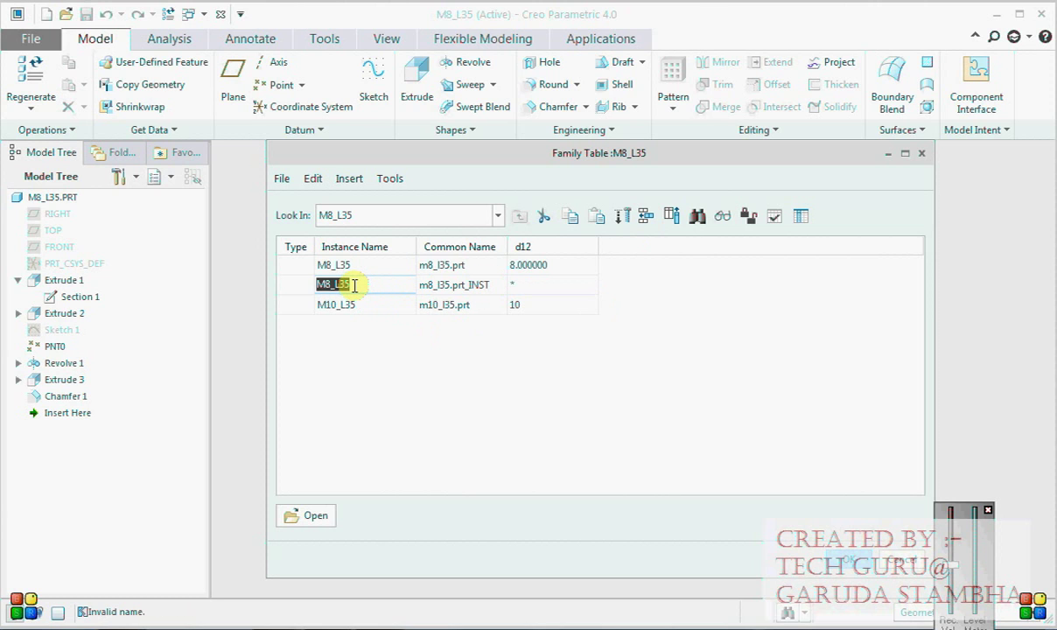
{"action": "left_click", "coordinate": [357, 283]}
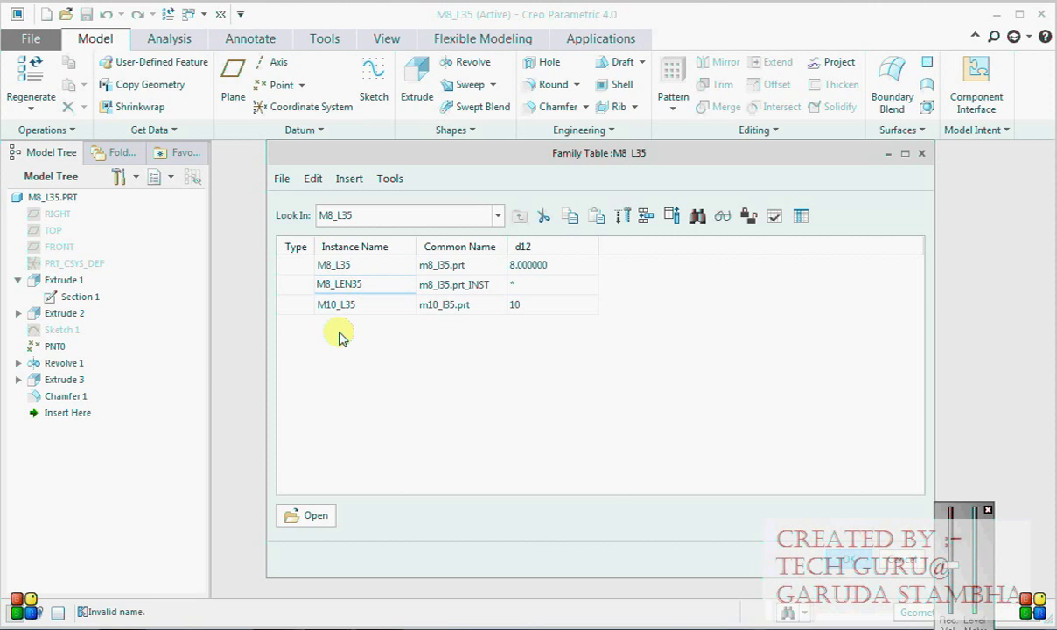
Rename the M10_L35 instance to M10_LEN35 in the family table
{"action": "left_click", "coordinate": [339, 304]}
{"action": "left_click", "coordinate": [340, 304]}
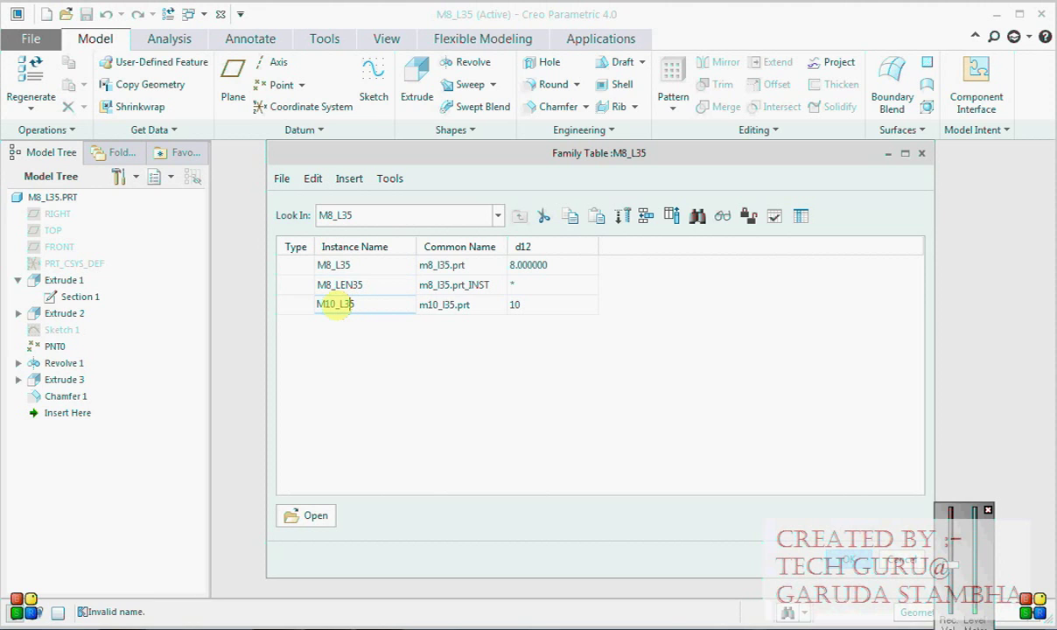
{"action": "type", "text": "EN"}
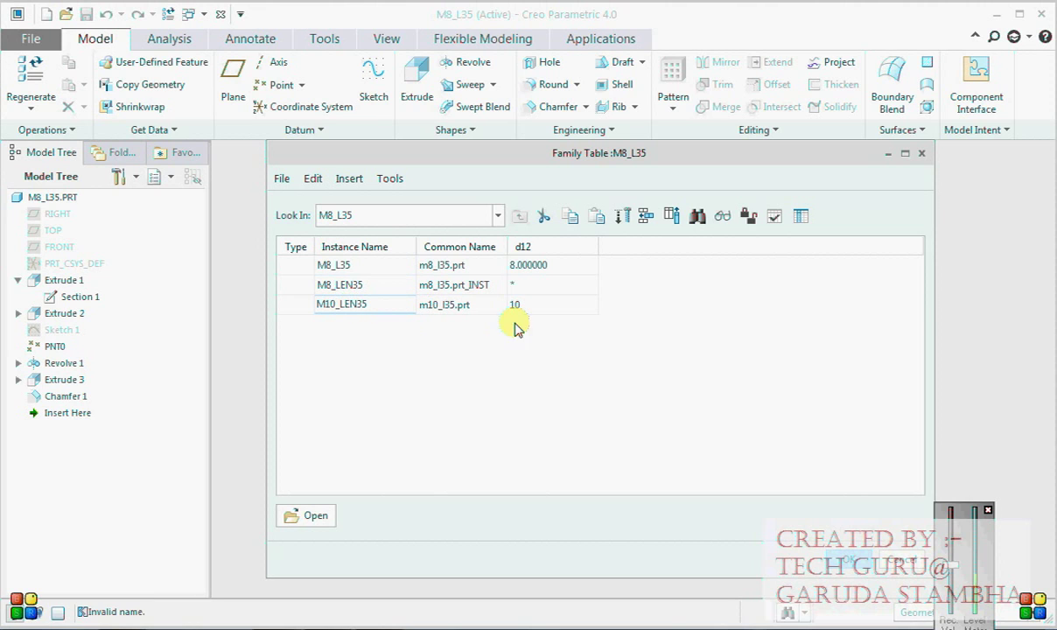
Replace l35 with len35 in the common names of the M8_LEN35 and M10_LEN35 instances
{"action": "left_click", "coordinate": [437, 285]}
{"action": "left_click", "coordinate": [437, 285]}
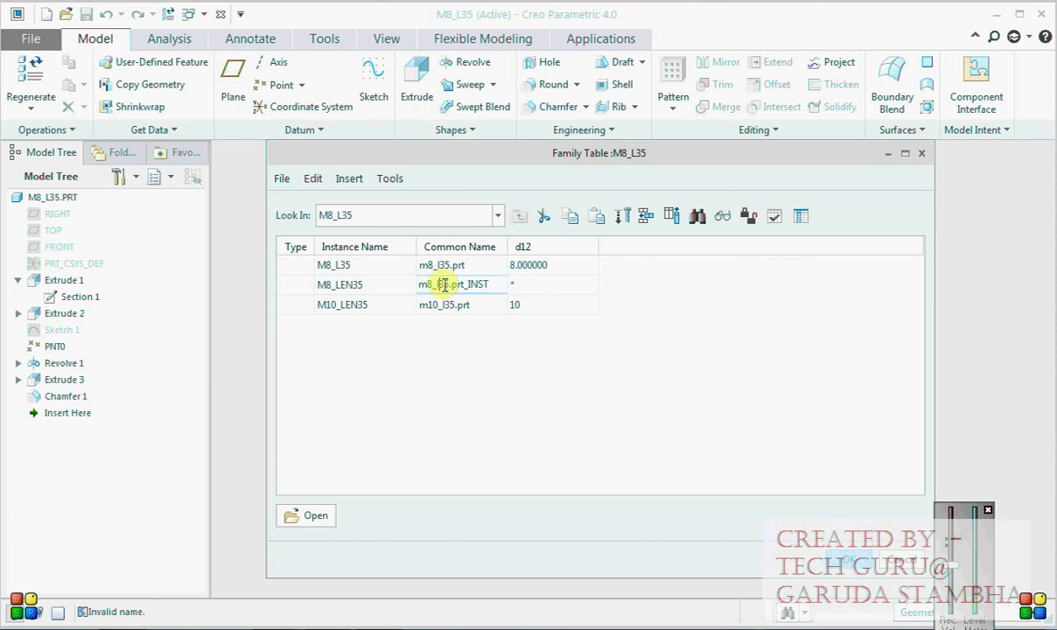
{"action": "type", "text": "EN"}
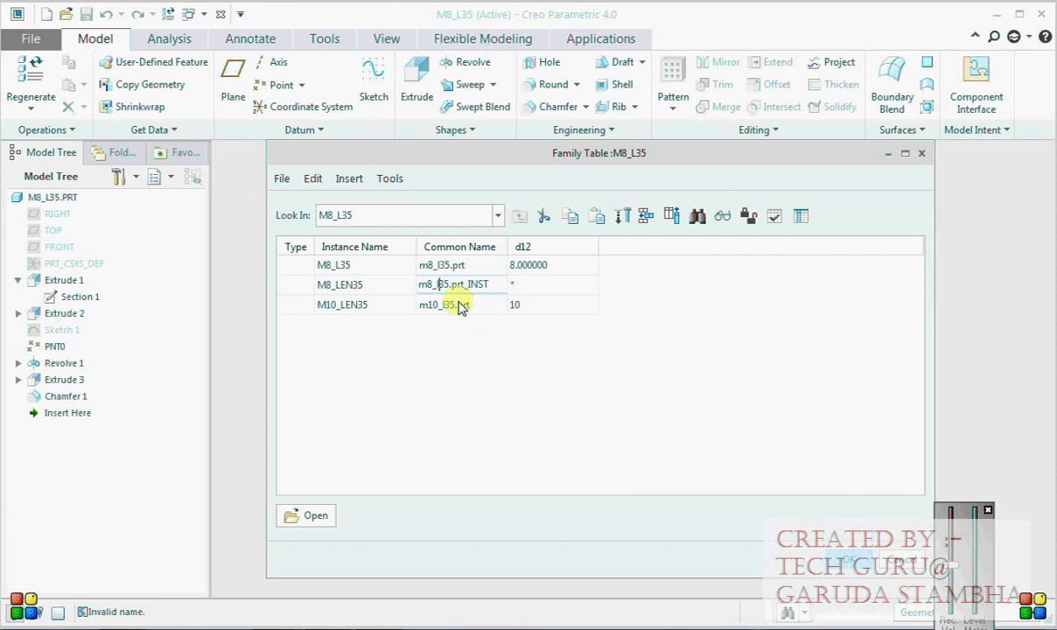
{"action": "type", "text": "en"}
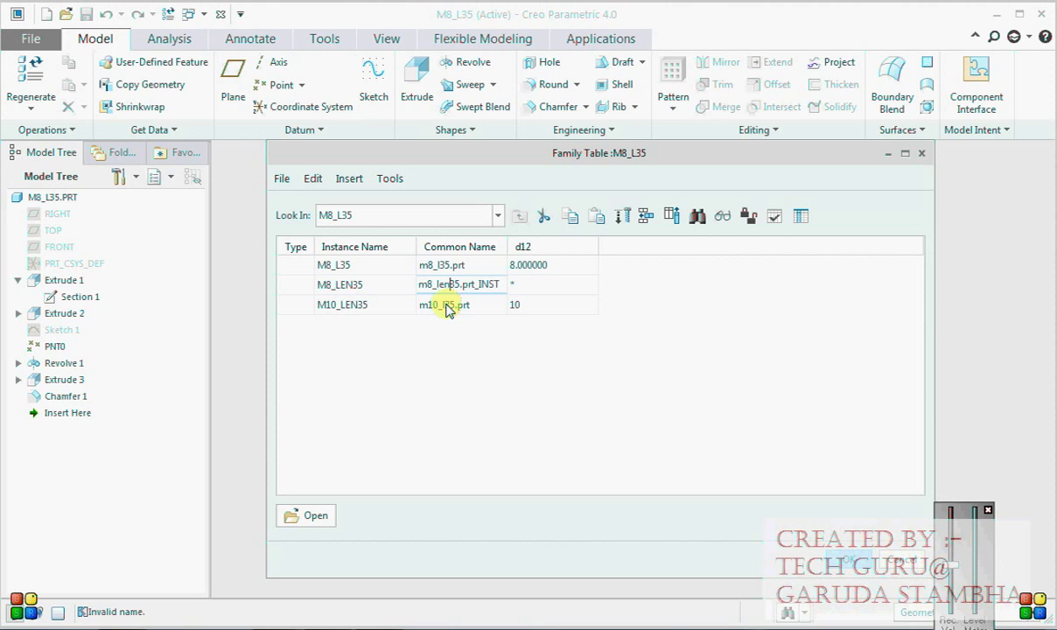
{"action": "left_click", "coordinate": [451, 303]}
{"action": "left_click", "coordinate": [446, 304]}
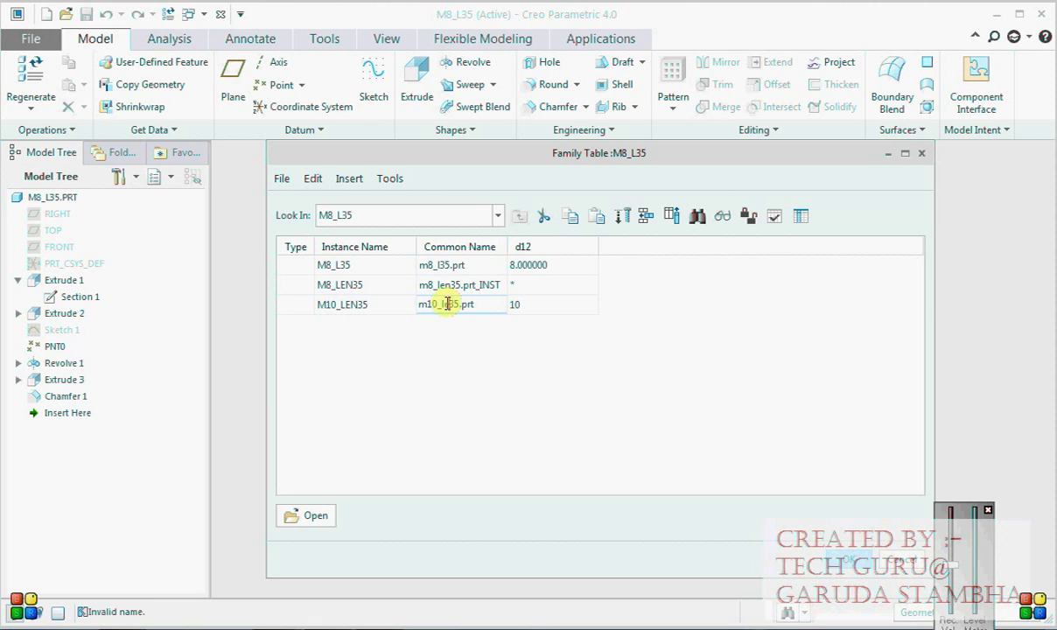
Set d12 of the M8_LEN35 instance to 8 and remove the _INST suffix so its common name is m8_len35.prt
{"action": "left_click", "coordinate": [514, 284]}
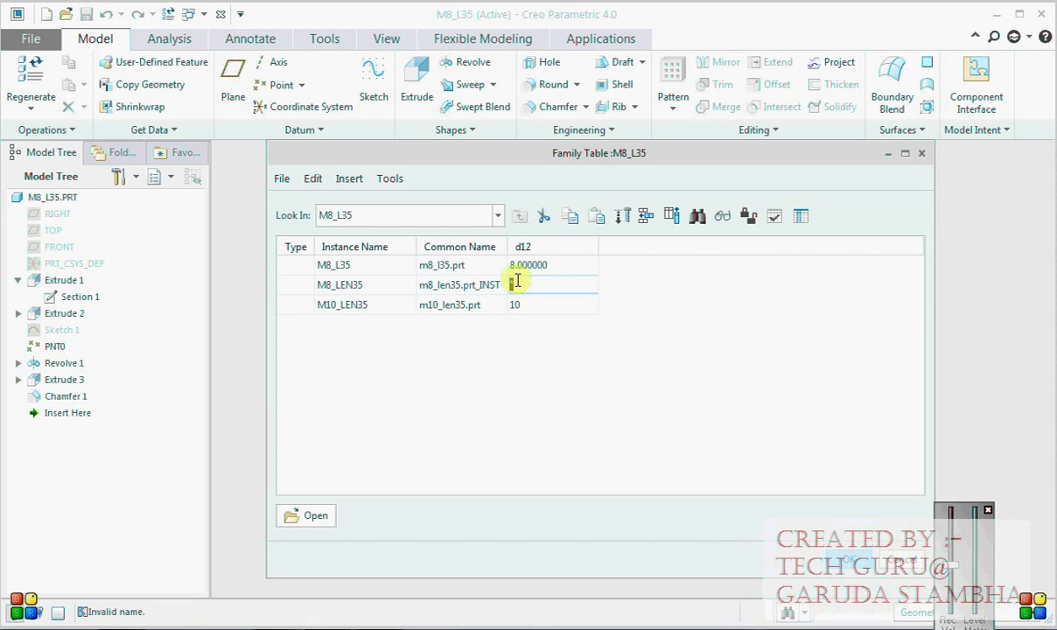
{"action": "type", "text": "8"}
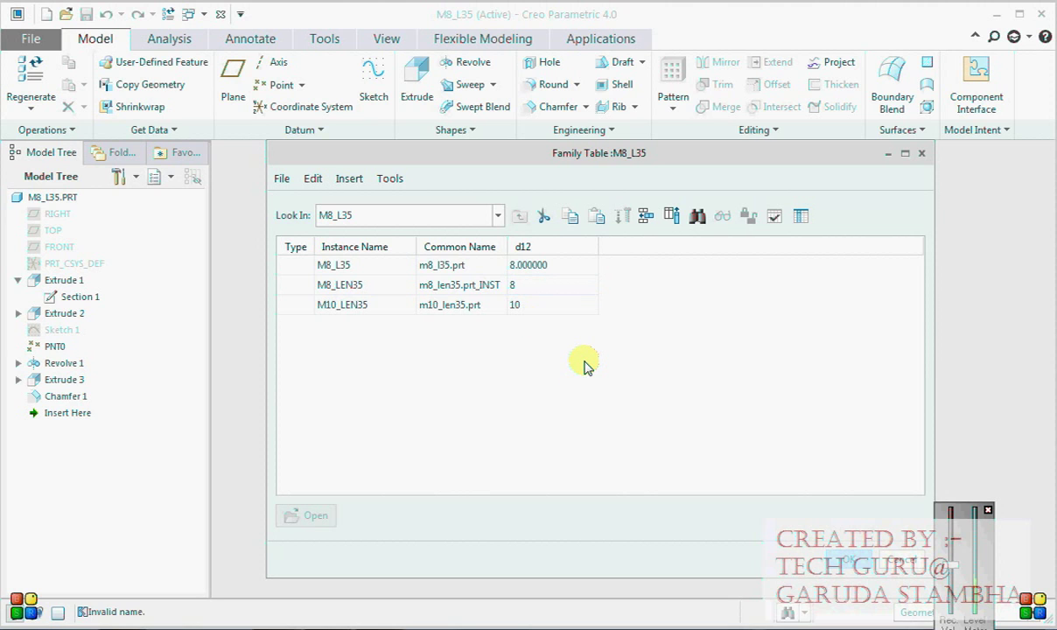
{"action": "left_click", "coordinate": [503, 285]}
{"action": "left_click_drag", "start_coordinate": [503, 285], "coordinate": [487, 285]}
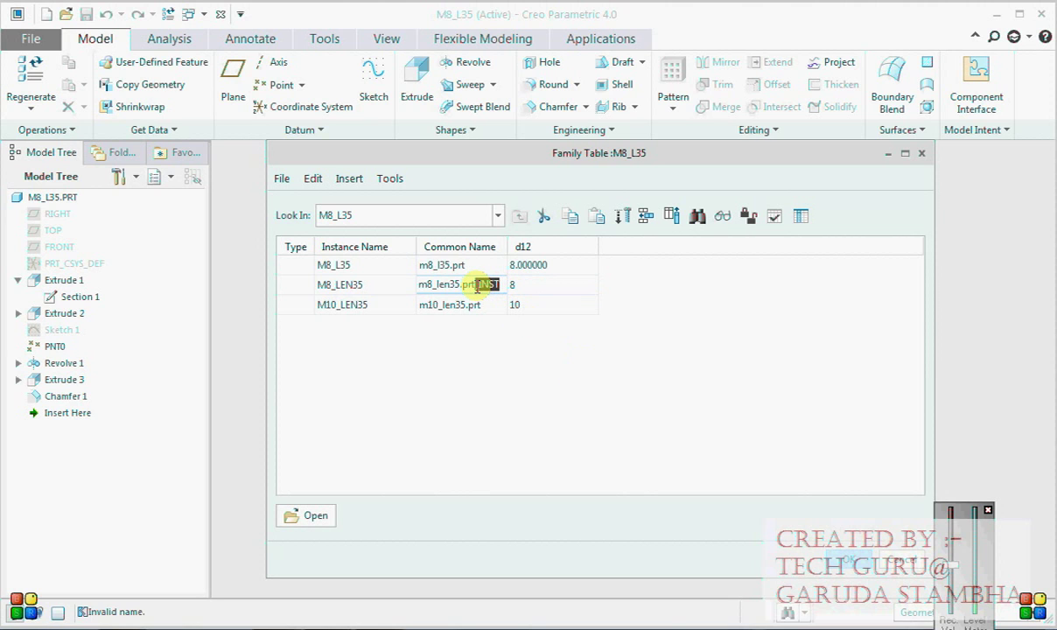
{"action": "key", "text": "BackSpace"}
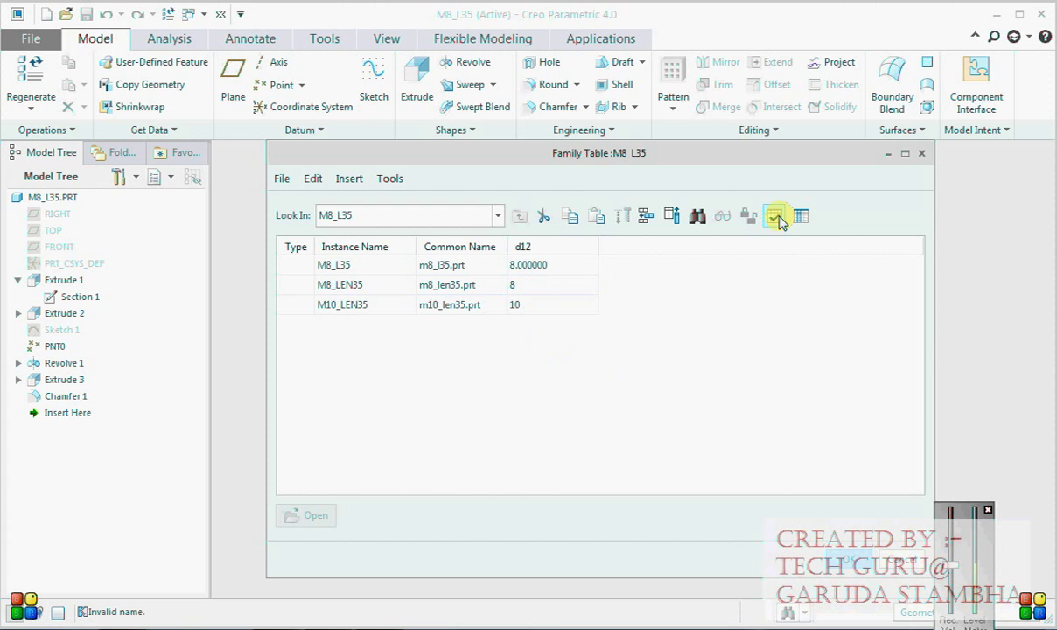
Verify the M8_LEN35 and M10_LEN35 instances of the family table
{"action": "left_click", "coordinate": [774, 216]}
{"action": "left_click", "coordinate": [487, 467]}
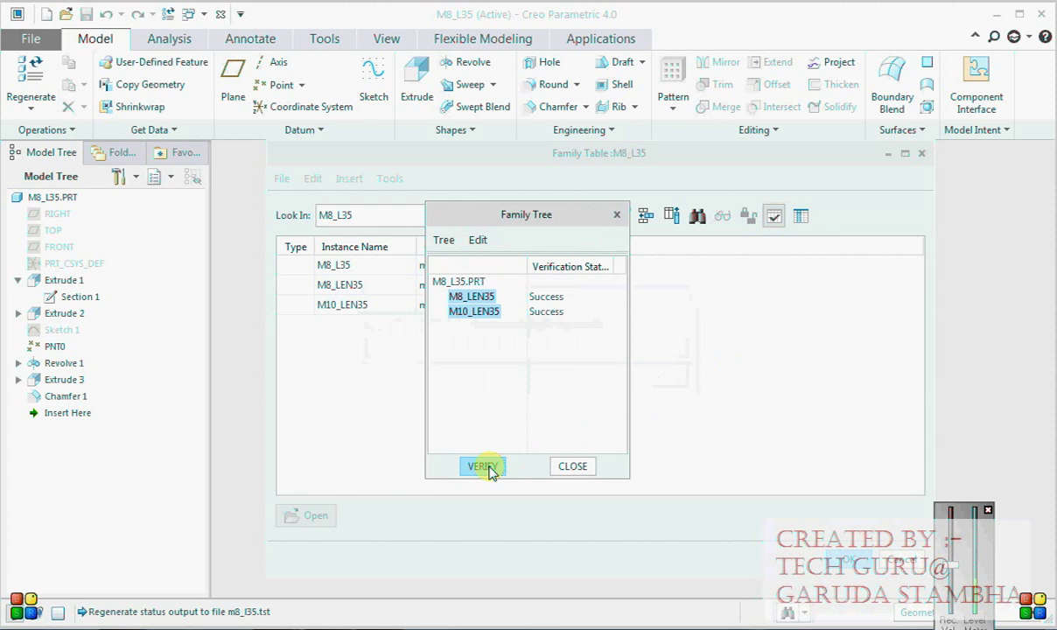
{"action": "left_click", "coordinate": [571, 466]}
Open the M10_LEN35 instance from the family table and enlarge its model window
{"action": "left_click", "coordinate": [350, 304]}
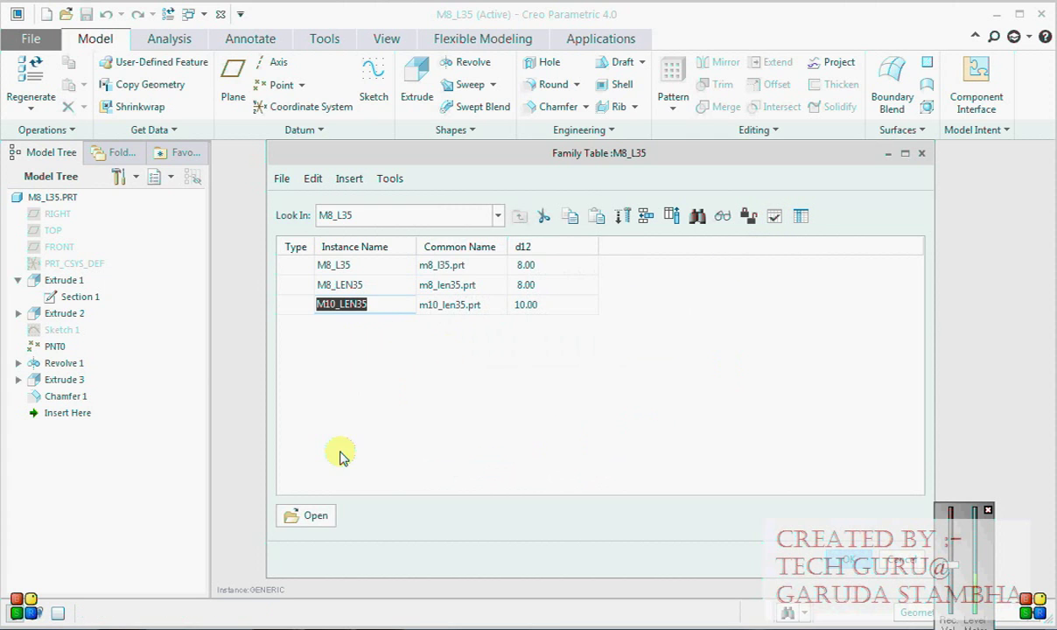
{"action": "left_click", "coordinate": [313, 517]}
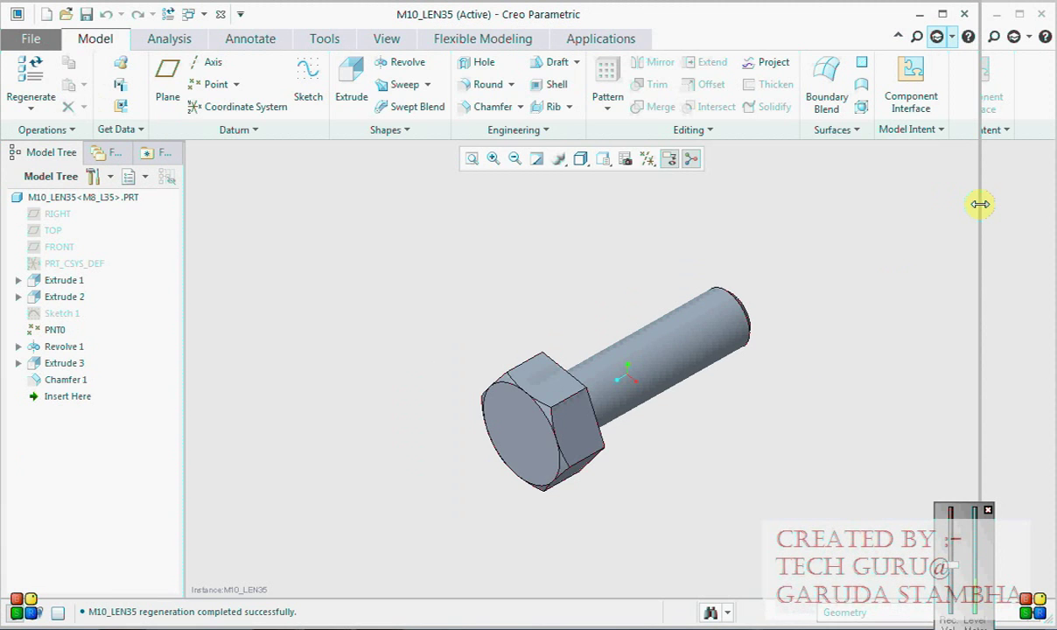
{"action": "left_click_drag", "start_coordinate": [980, 204], "coordinate": [1055, 204]}
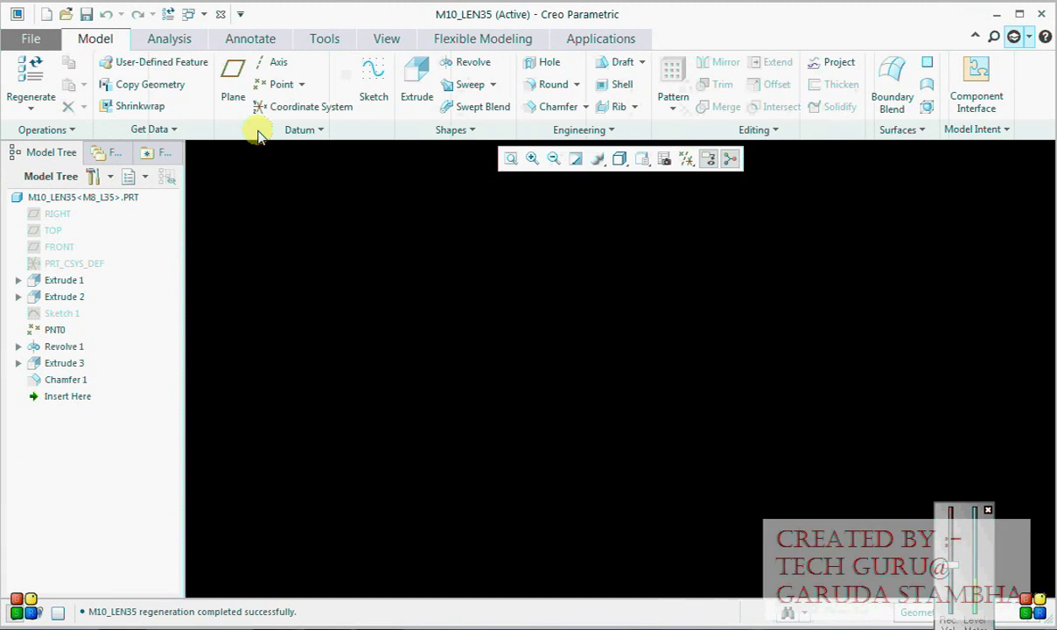
Measure the diameter of the bolt's cylindrical shank surface in the M10_LEN35 instance
{"action": "left_click", "coordinate": [166, 39]}
{"action": "left_click", "coordinate": [482, 112]}
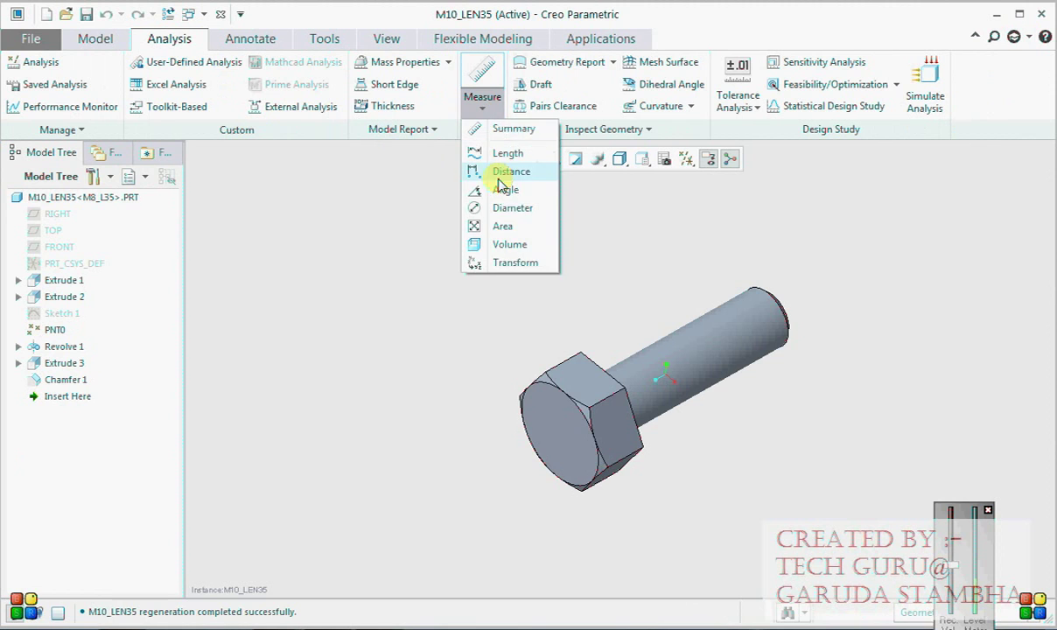
{"action": "left_click", "coordinate": [504, 208]}
{"action": "left_click", "coordinate": [698, 370]}
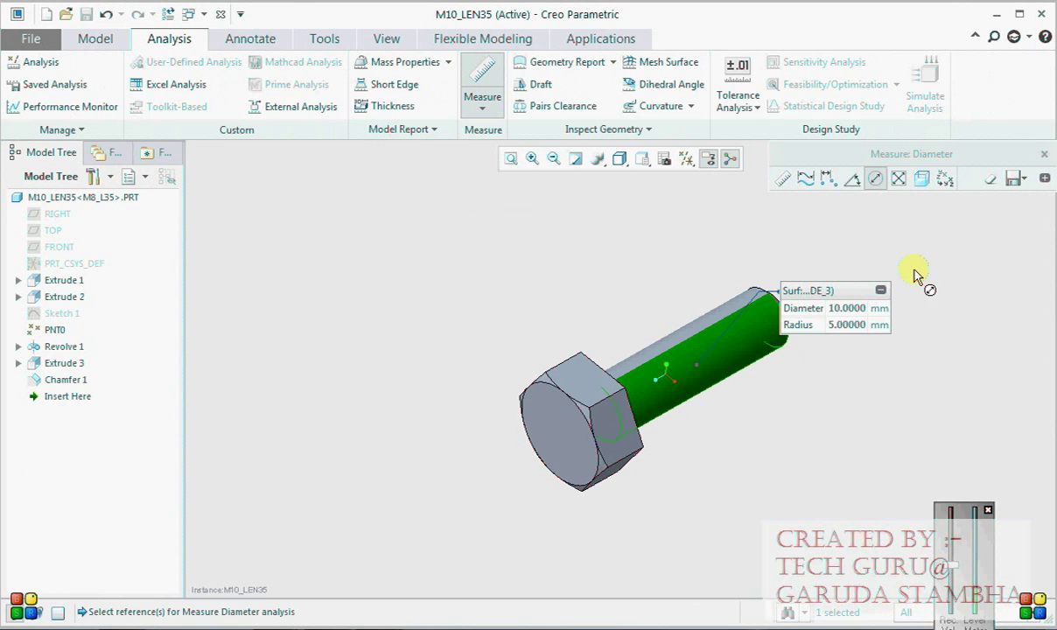
{"action": "left_click", "coordinate": [1045, 154]}
Measure the distance from the underside of the hex head to the end face of the shank
{"action": "left_click", "coordinate": [482, 105]}
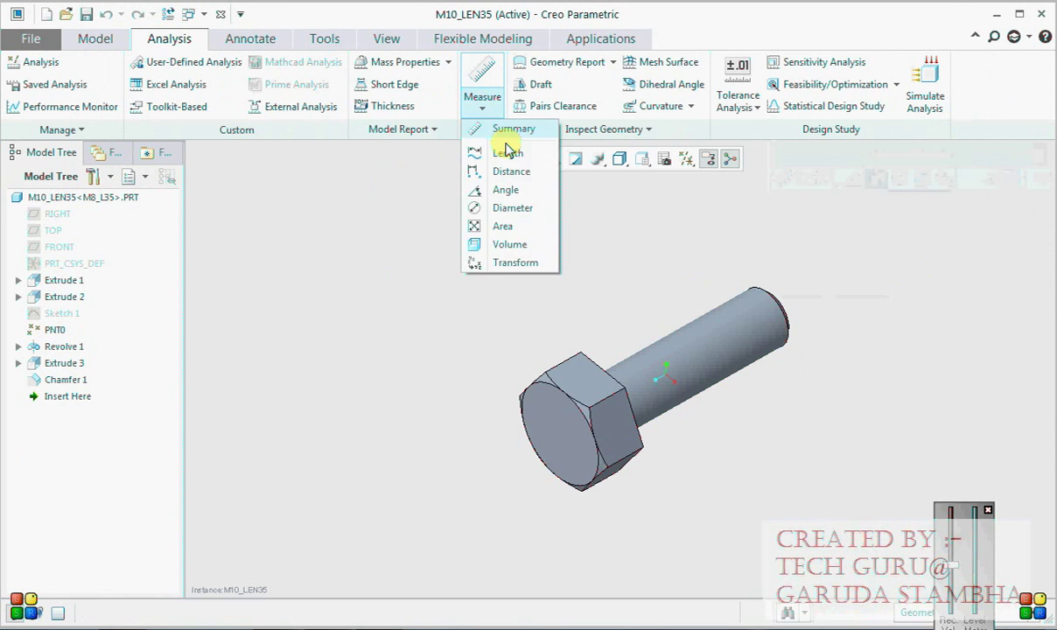
{"action": "left_click", "coordinate": [503, 173]}
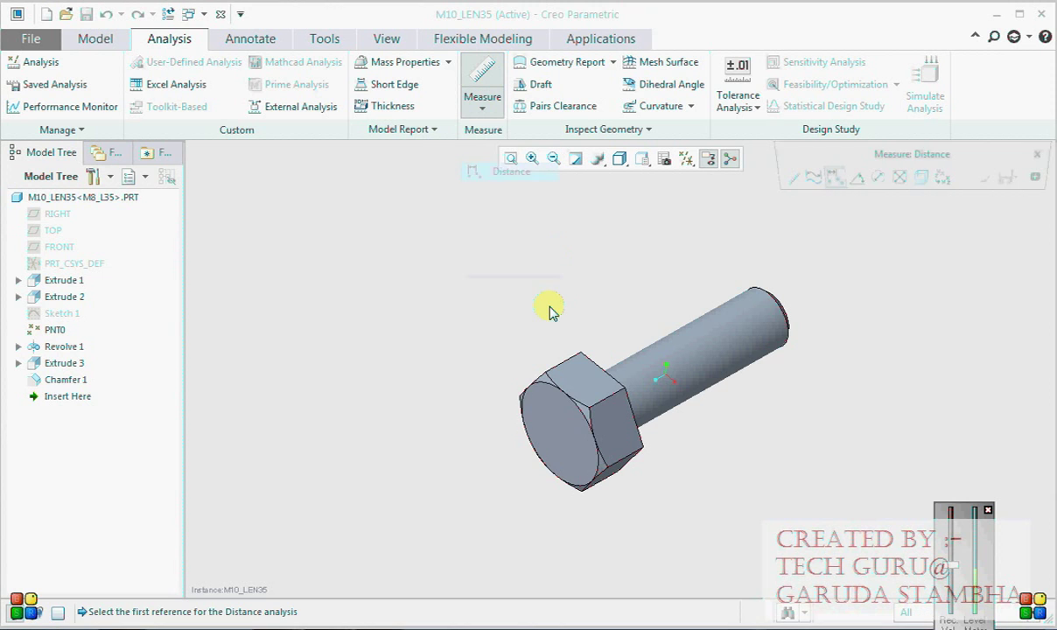
{"action": "middle_click_drag", "start_coordinate": [547, 309], "coordinate": [579, 366]}
{"action": "left_click", "coordinate": [578, 365]}
{"action": "left_click", "coordinate": [751, 355]}
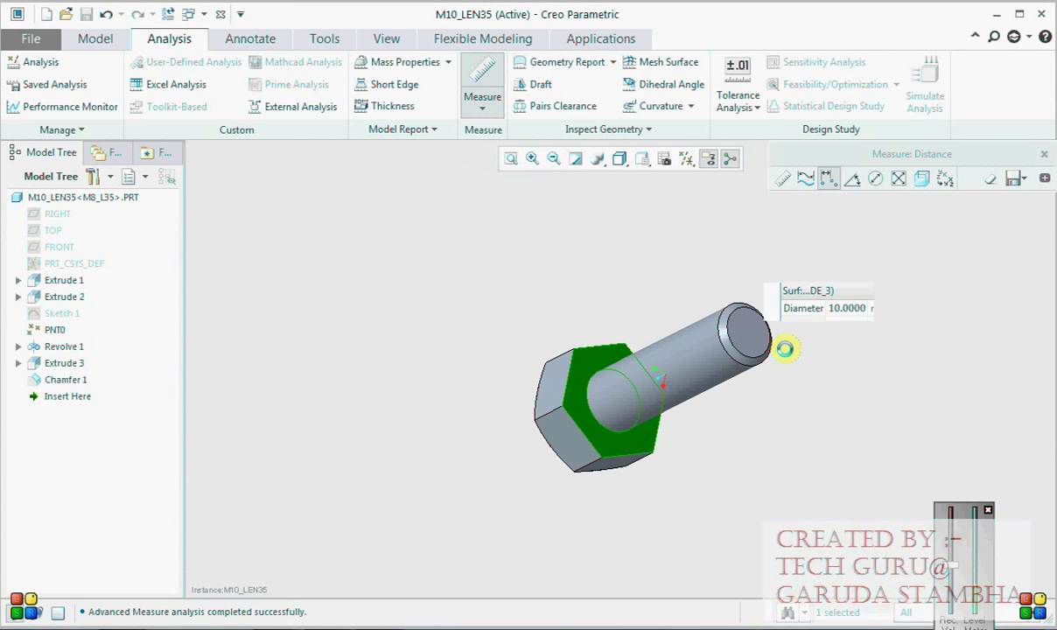
{"action": "left_click", "coordinate": [1043, 154]}
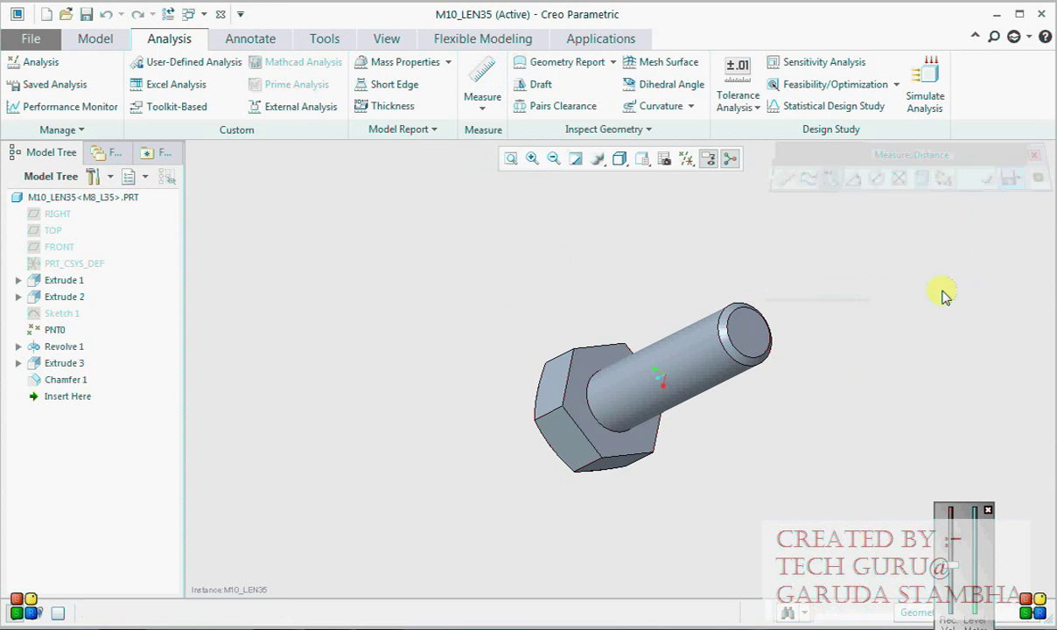
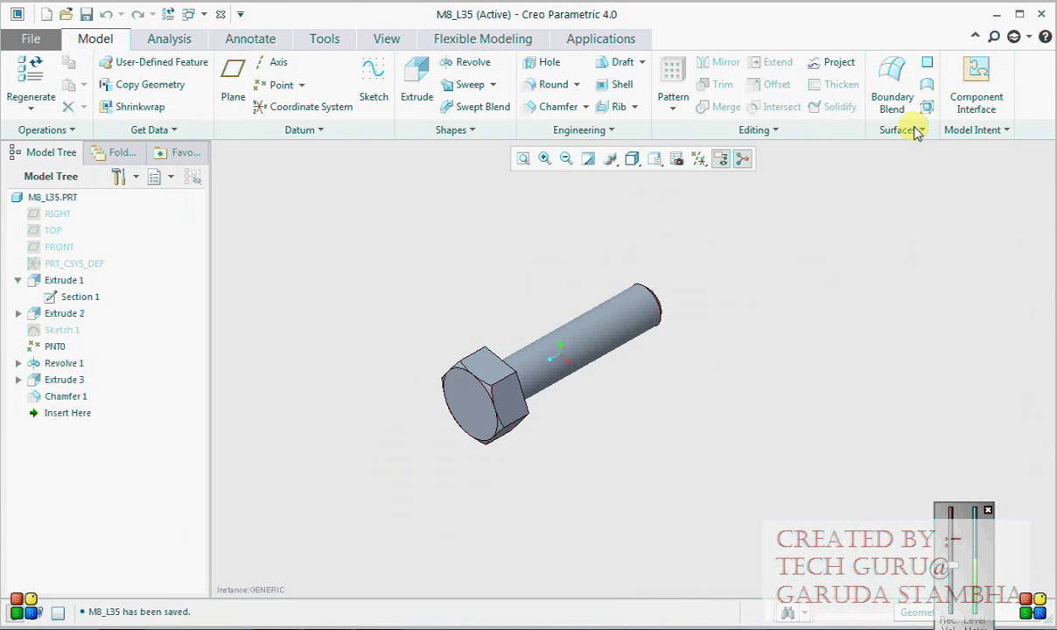
Open the family table of M8_L35 and insert an instance-level table for the M8_LEN35 instance
{"action": "left_click", "coordinate": [996, 132]}
{"action": "left_click", "coordinate": [940, 169]}
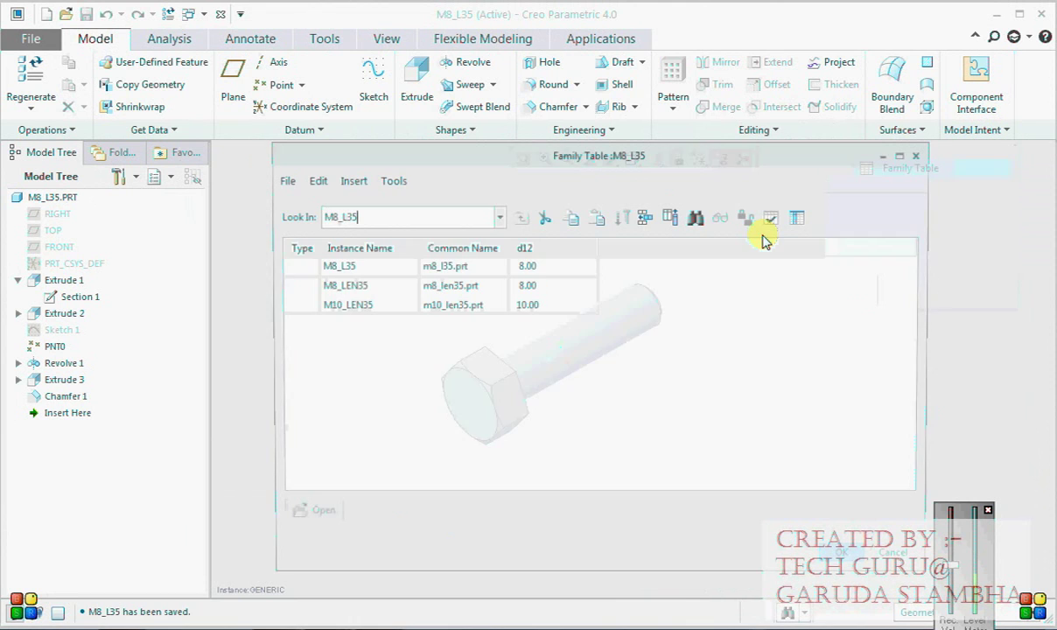
{"action": "left_click", "coordinate": [346, 287]}
{"action": "left_click", "coordinate": [350, 178]}
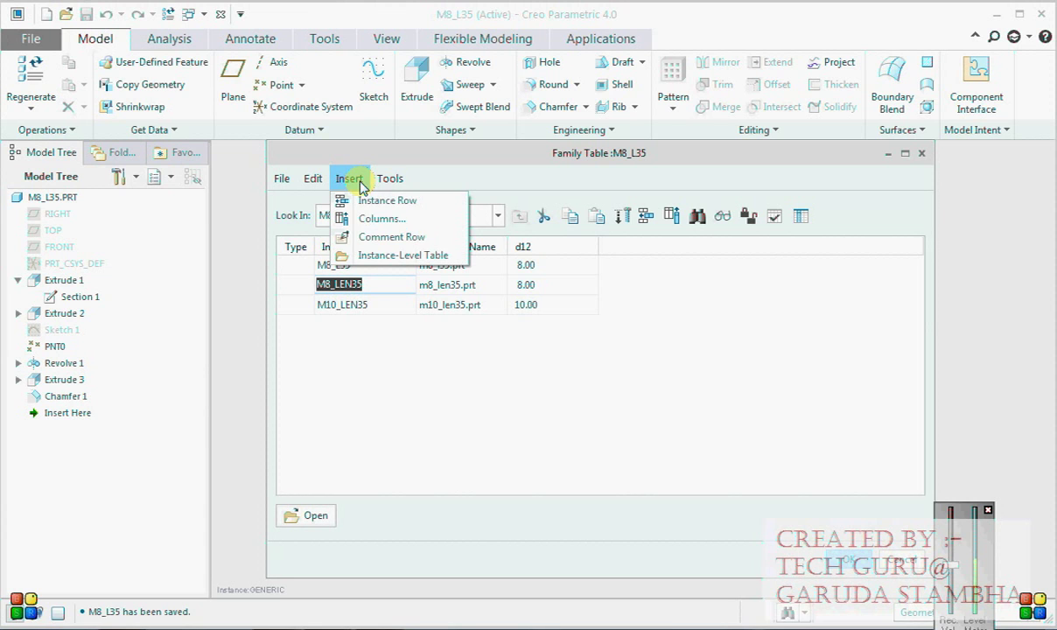
{"action": "left_click", "coordinate": [382, 257]}
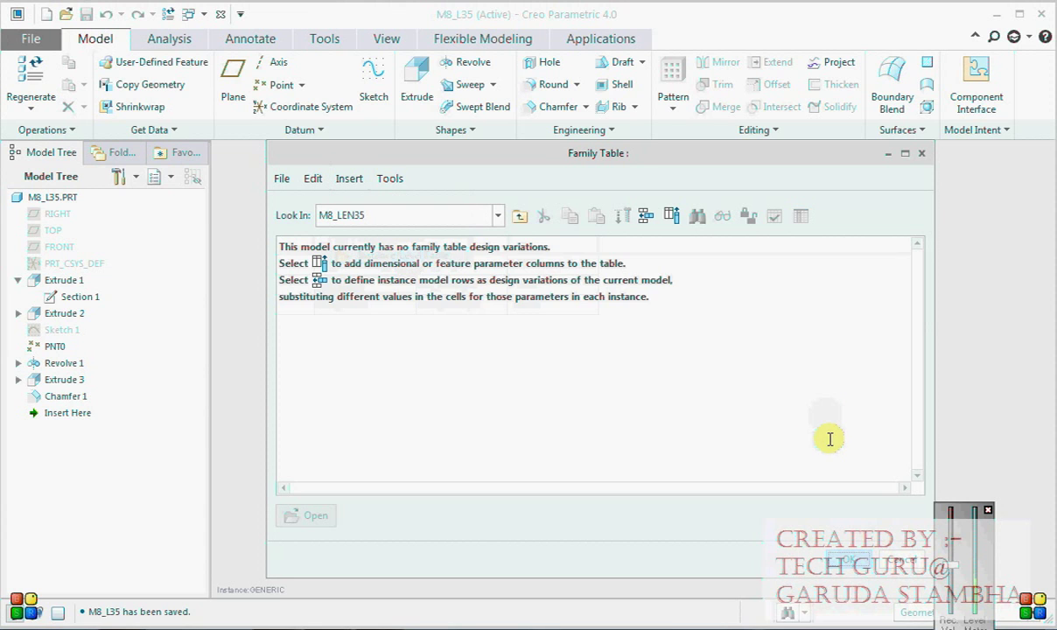
Add the SHANK_LENGTH parameter as a column of the M8_LEN35 instance-level table
{"action": "left_click", "coordinate": [351, 182]}
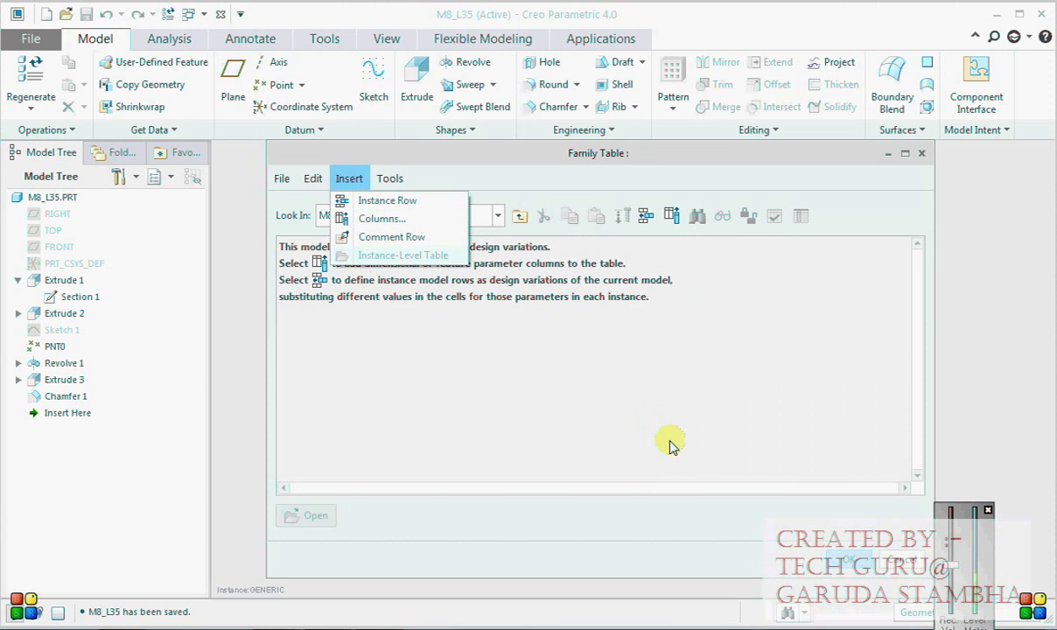
{"action": "left_click", "coordinate": [629, 409]}
{"action": "left_click", "coordinate": [671, 216]}
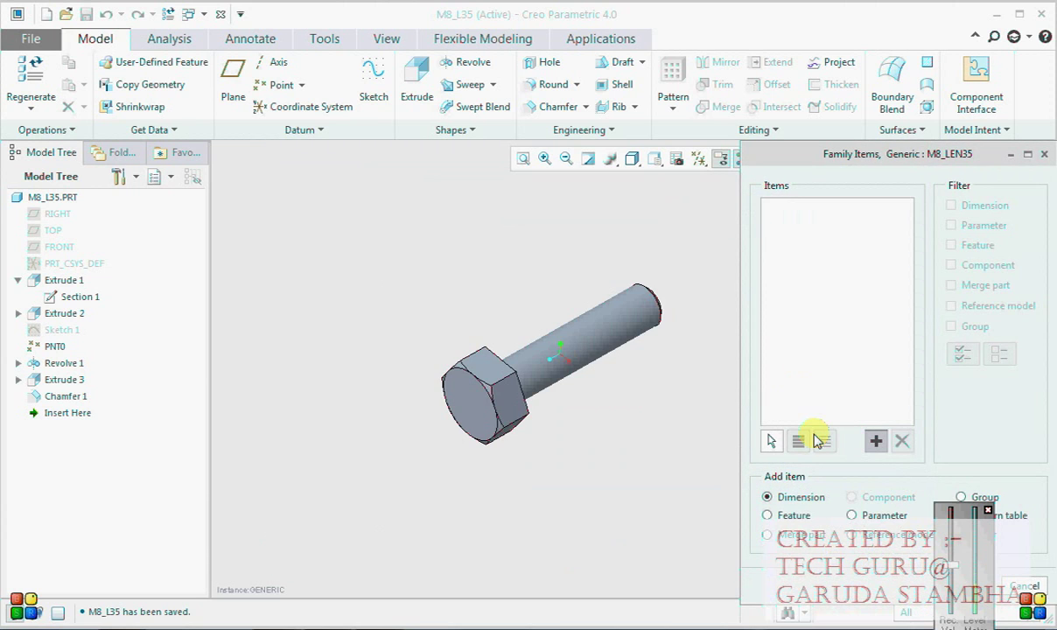
{"action": "left_click", "coordinate": [853, 515]}
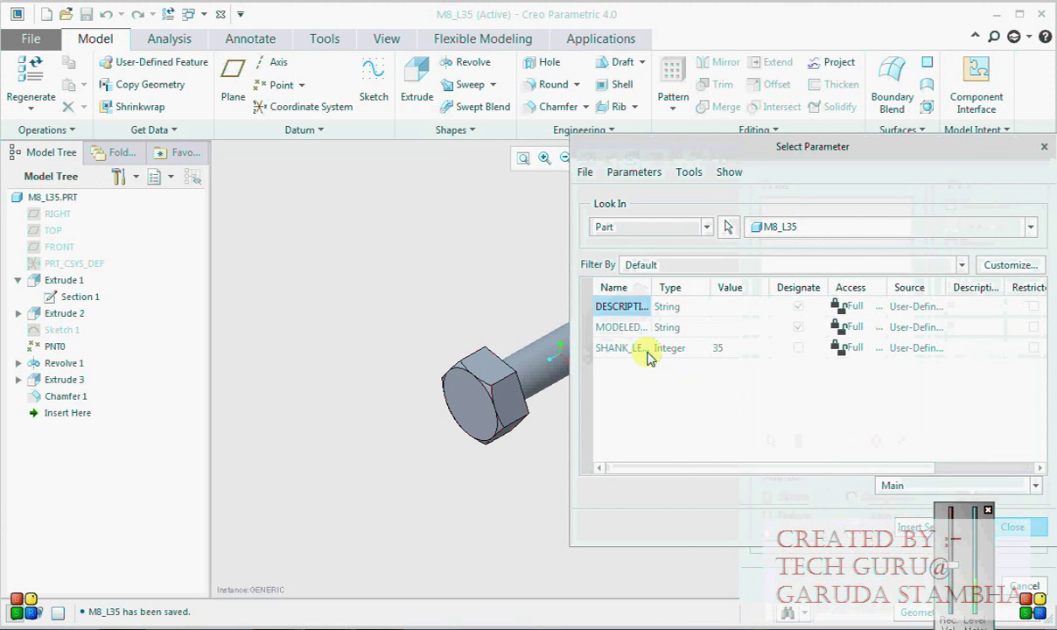
{"action": "left_click", "coordinate": [617, 347]}
{"action": "left_click_drag", "start_coordinate": [770, 147], "coordinate": [455, 84]}
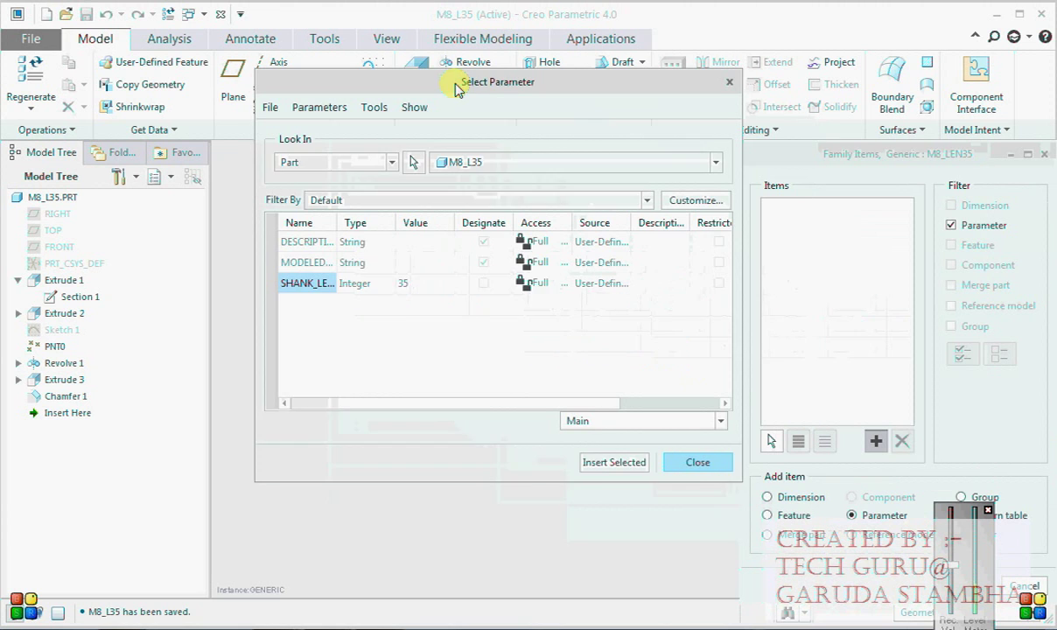
{"action": "left_click", "coordinate": [612, 462]}
{"action": "left_click", "coordinate": [692, 461]}
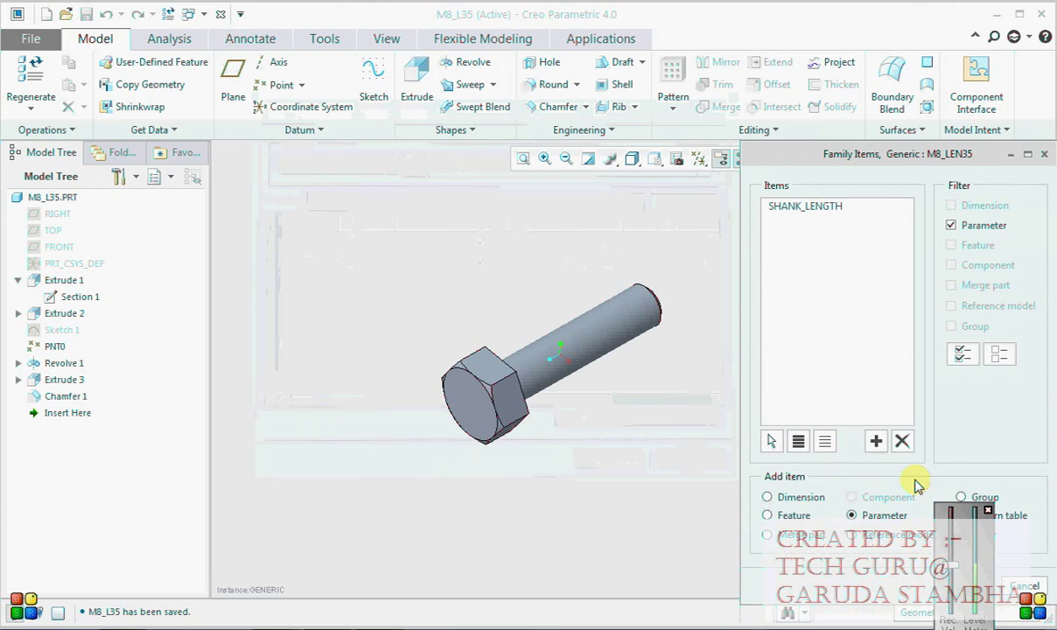
{"action": "left_click_drag", "start_coordinate": [878, 147], "coordinate": [731, 96]}
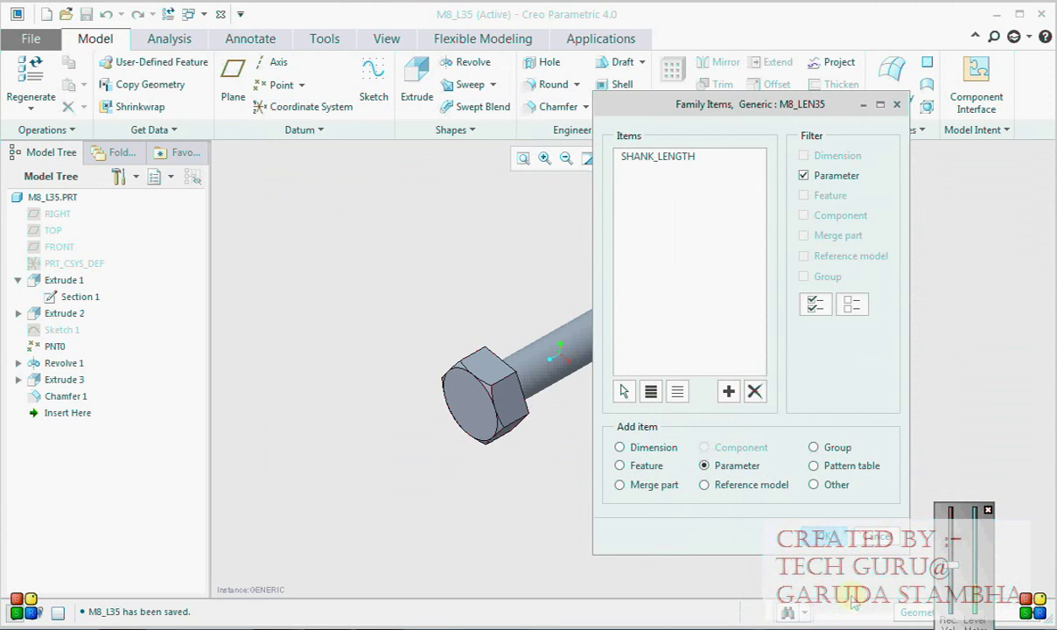
{"action": "left_click", "coordinate": [826, 542]}
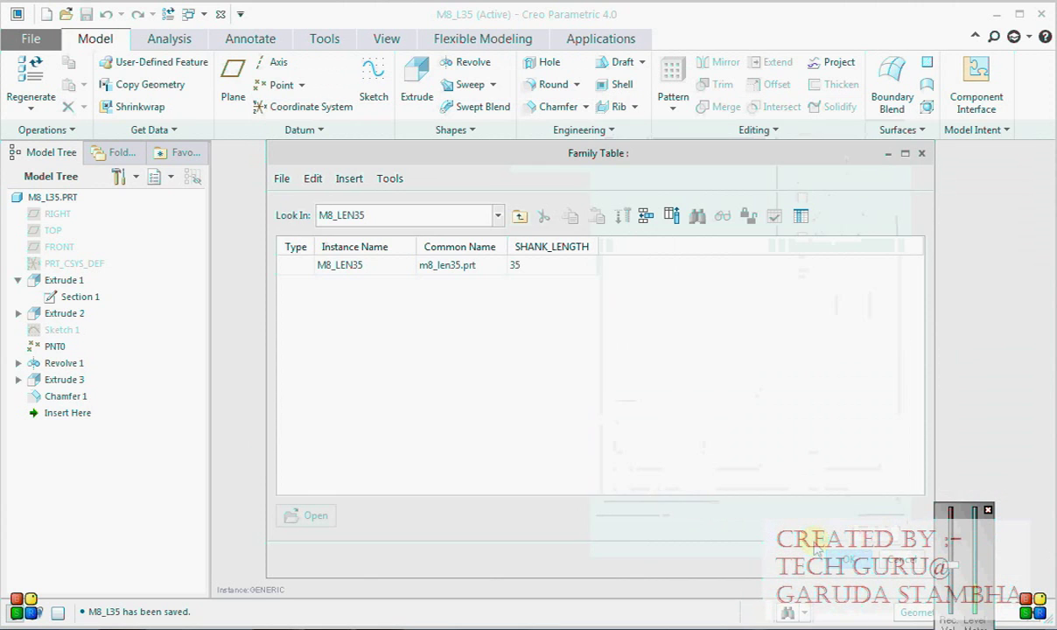
Insert an instance row in the M8_LEN35 table and name the instance M8_LEN40
{"action": "left_click", "coordinate": [644, 218]}
{"action": "left_click", "coordinate": [395, 287]}
{"action": "left_click", "coordinate": [393, 286]}
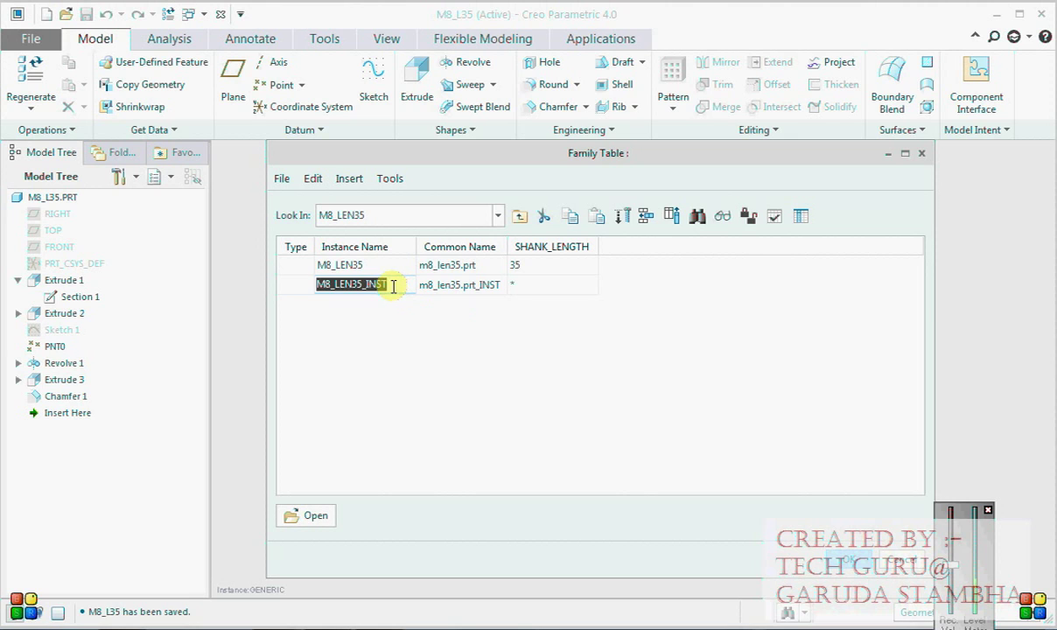
{"action": "left_click", "coordinate": [358, 283]}
{"action": "type", "text": "40"}
{"action": "left_click_drag", "start_coordinate": [389, 286], "coordinate": [364, 286]}
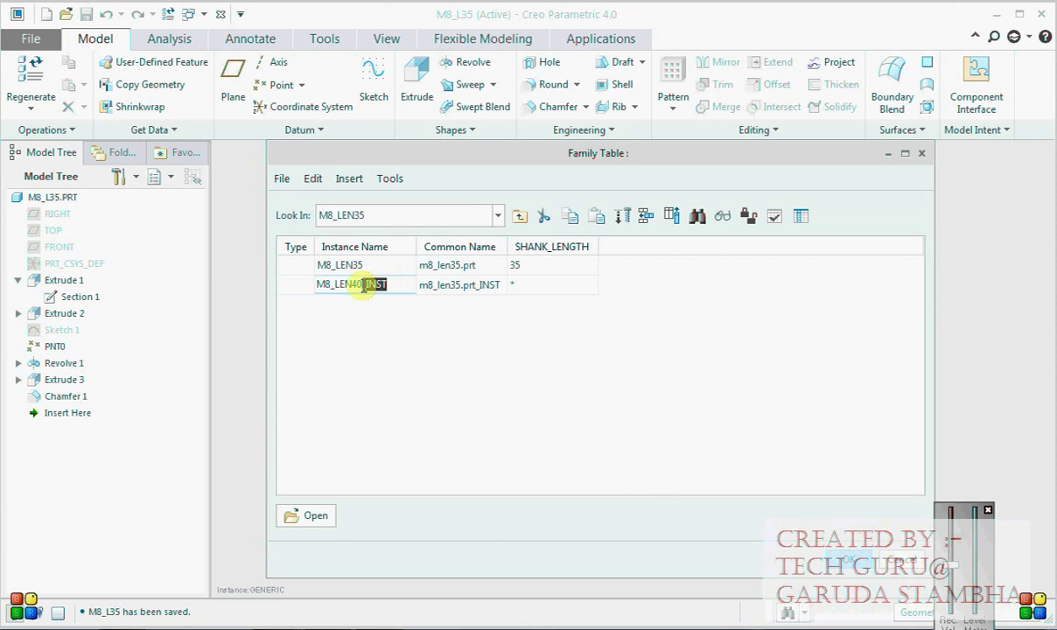
{"action": "key", "text": "BackSpace"}
Give the M8_LEN40 instance the common name m8_len40.prt and set its SHANK_LENGTH to 40
{"action": "left_click", "coordinate": [481, 285]}
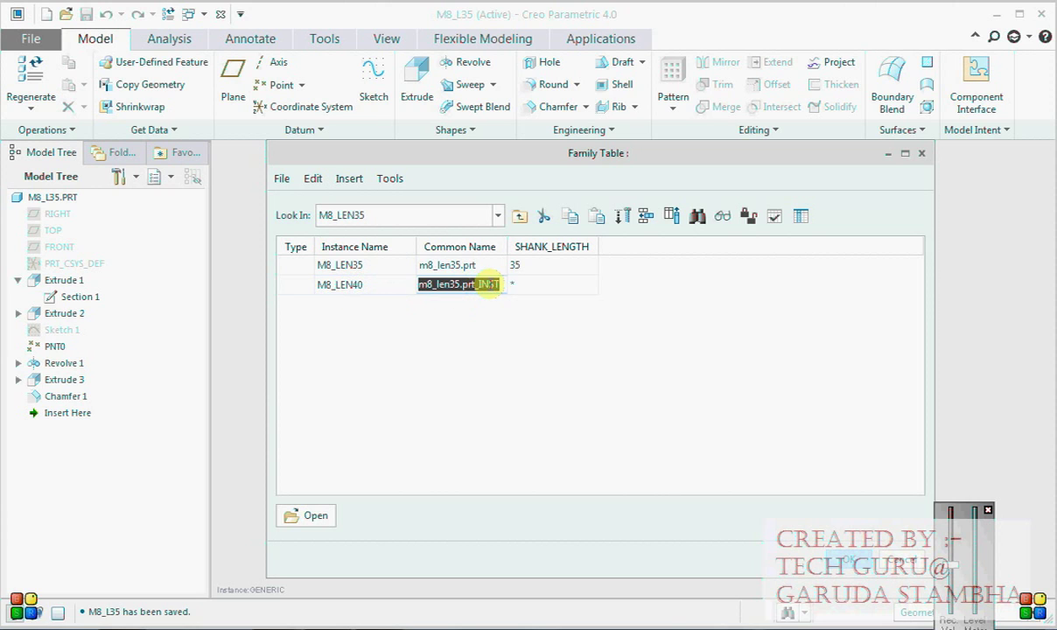
{"action": "left_click_drag", "start_coordinate": [499, 284], "coordinate": [480, 289]}
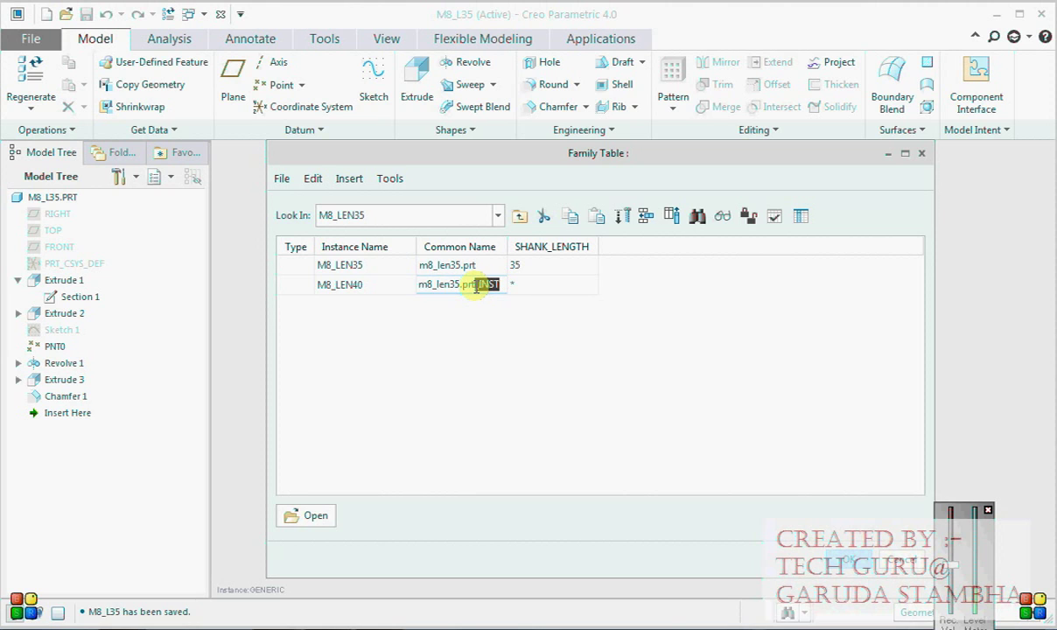
{"action": "type", "text": "40"}
{"action": "left_click", "coordinate": [539, 283]}
{"action": "type", "text": "40"}
{"action": "left_click", "coordinate": [551, 324]}
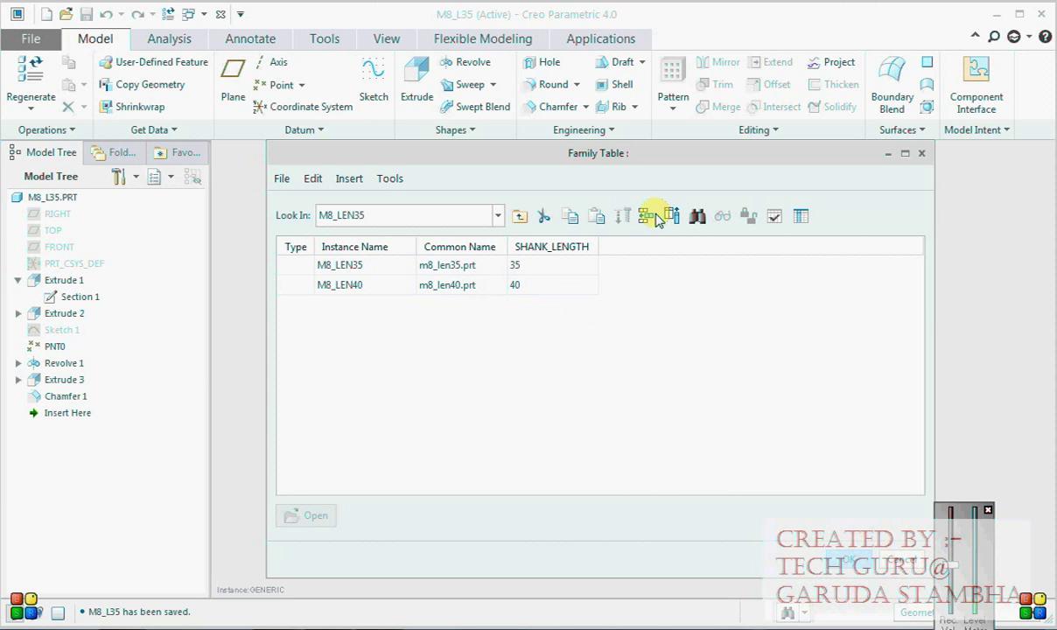
Insert another instance row in the M8_LEN35 table and name the instance M8_LEN45
{"action": "left_click", "coordinate": [646, 216]}
{"action": "left_click", "coordinate": [366, 303]}
{"action": "left_click", "coordinate": [376, 284]}
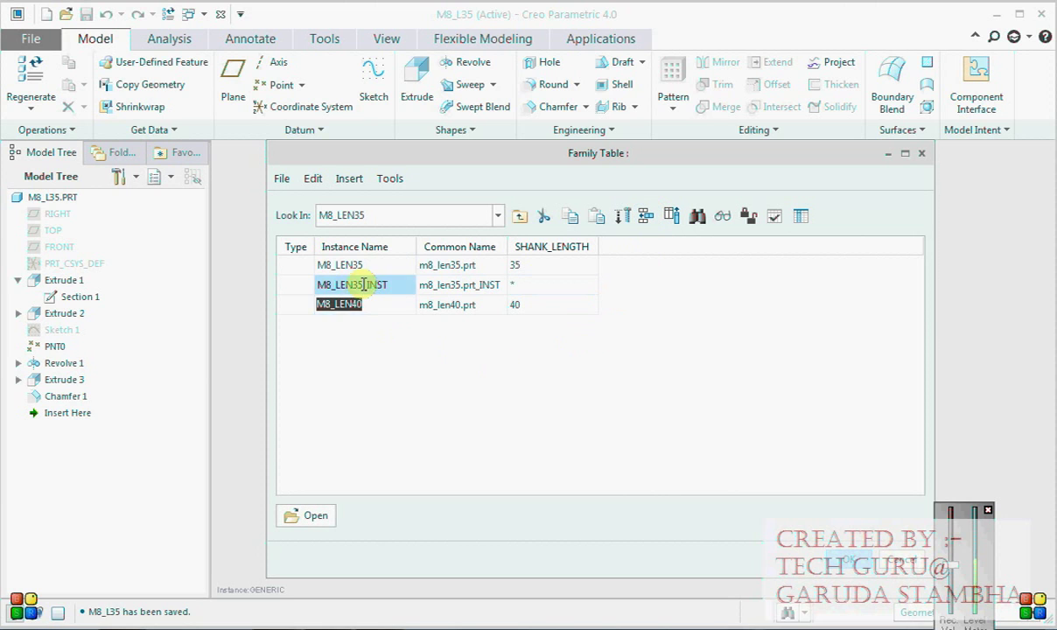
{"action": "left_click_drag", "start_coordinate": [386, 285], "coordinate": [364, 284]}
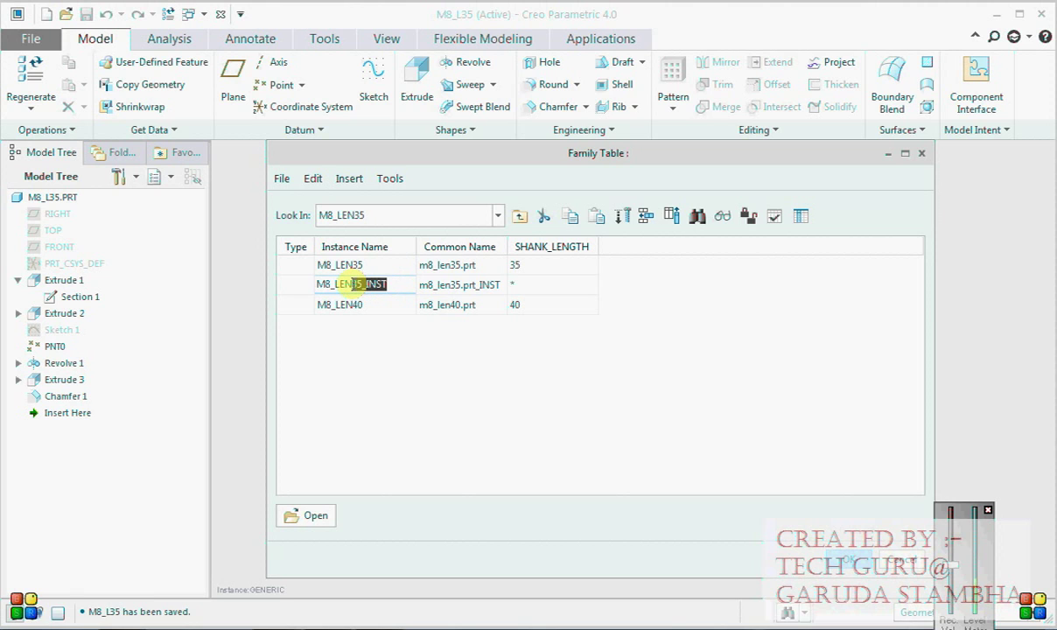
{"action": "type", "text": "45"}
Set the M8_LEN45 instance's SHANK_LENGTH to 45 and its common name to m8_len45.prt
{"action": "left_click", "coordinate": [516, 285]}
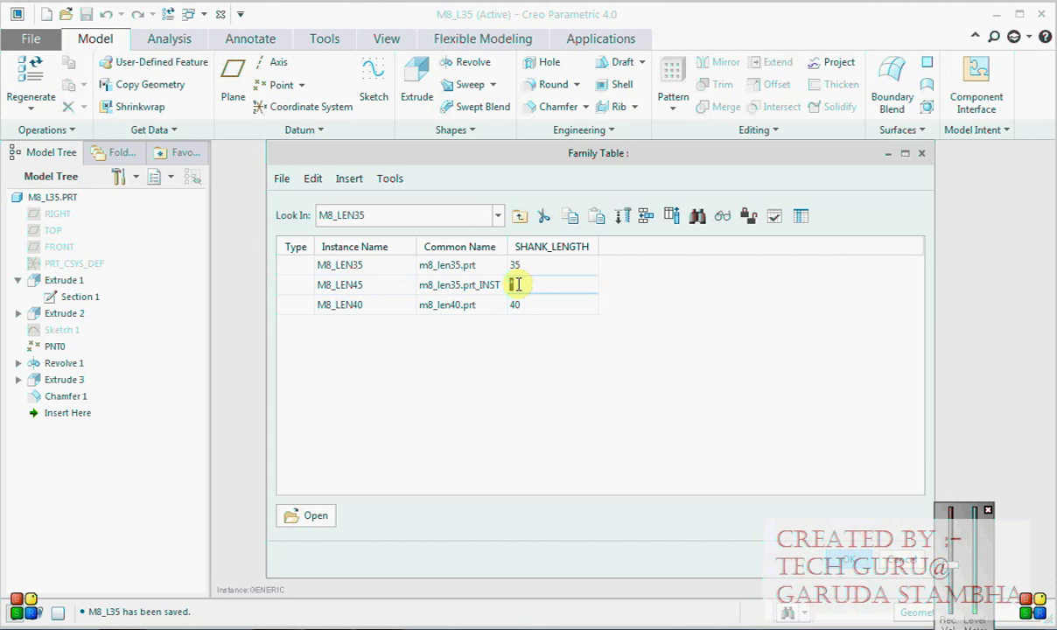
{"action": "left_click", "coordinate": [499, 285]}
{"action": "left_click_drag", "start_coordinate": [500, 285], "coordinate": [476, 286]}
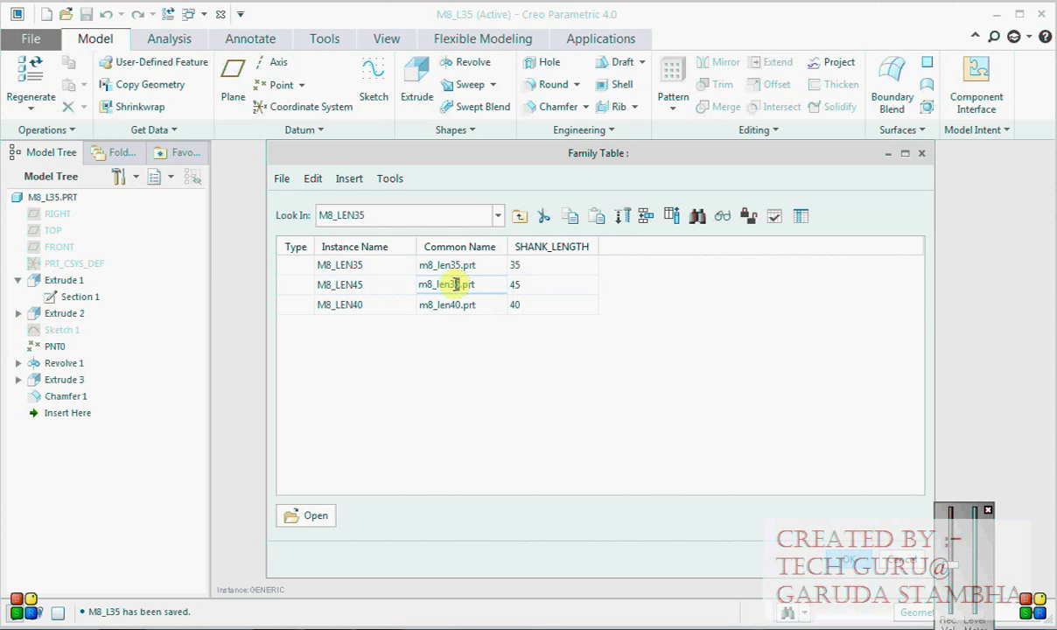
{"action": "left_click", "coordinate": [501, 382]}
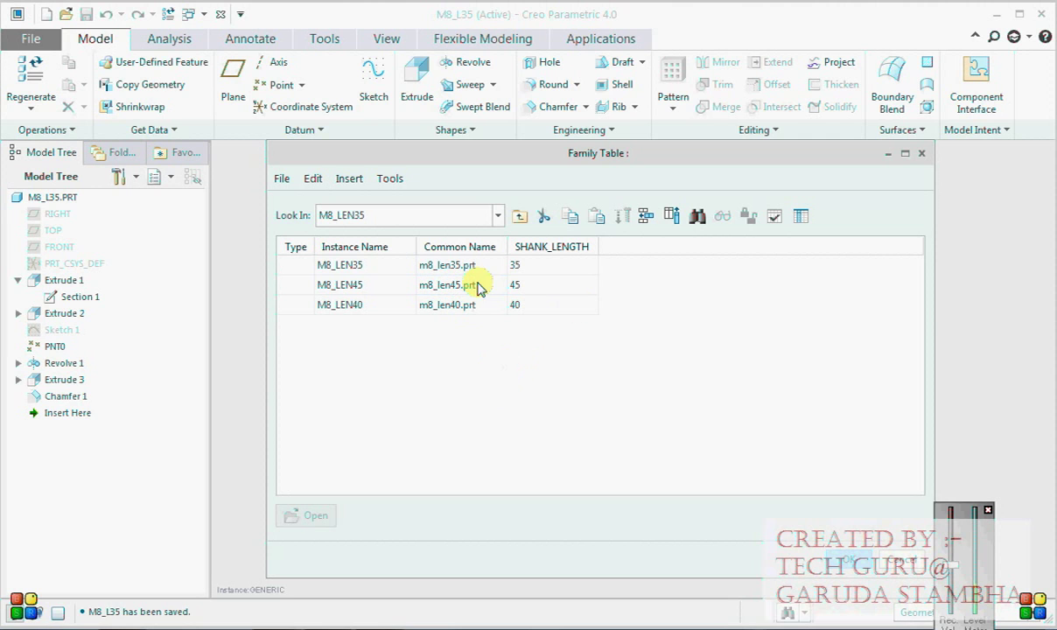
Verify the M8_LEN45 and M8_LEN40 instances and save the part with the updated family table
{"action": "left_click", "coordinate": [774, 217]}
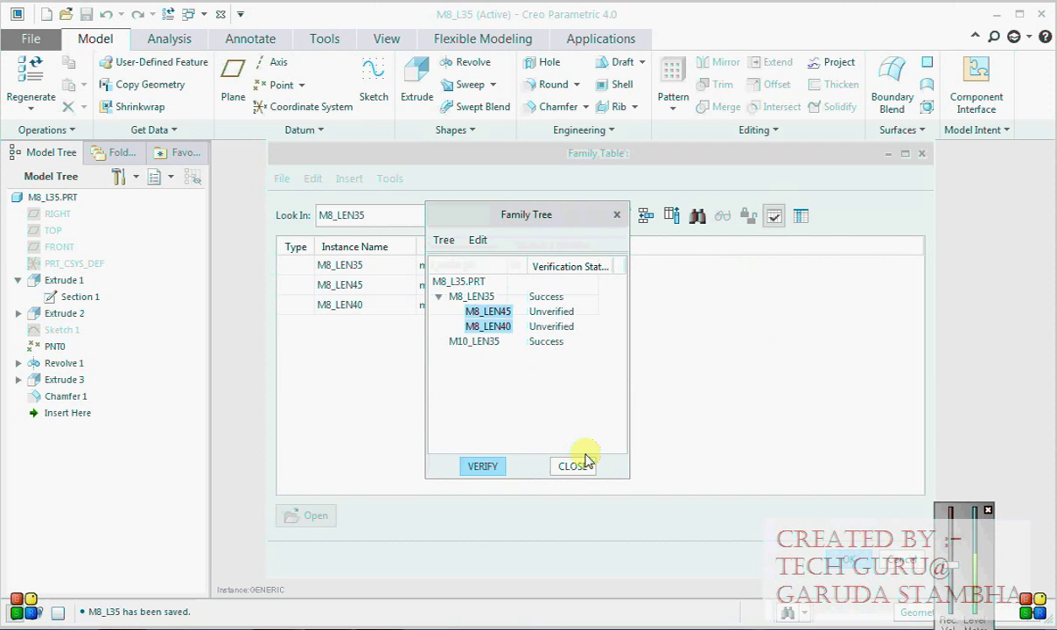
{"action": "left_click", "coordinate": [496, 470]}
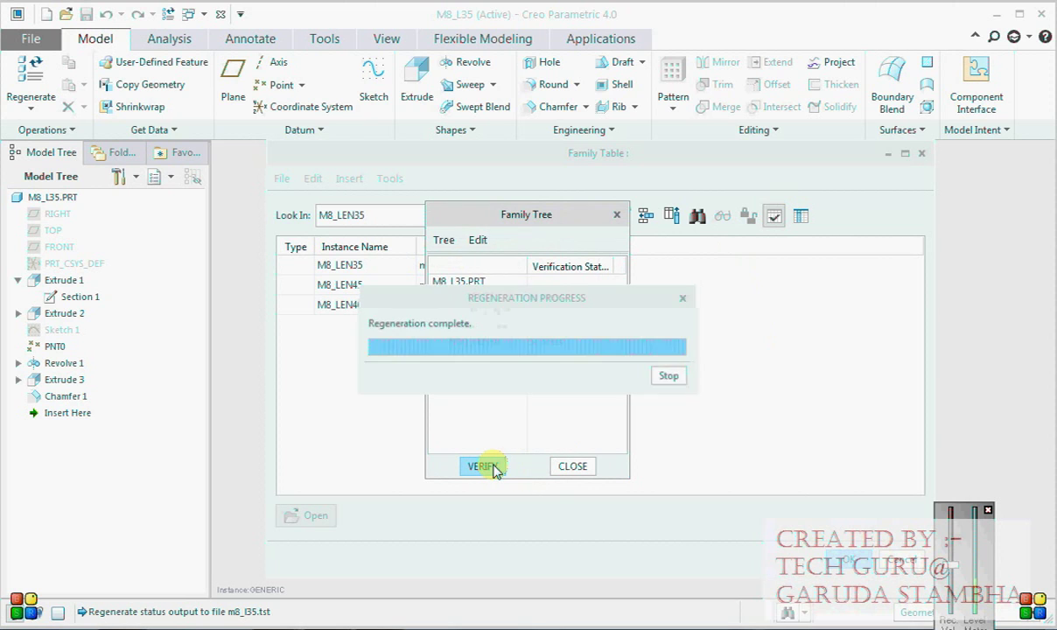
{"action": "left_click", "coordinate": [570, 467]}
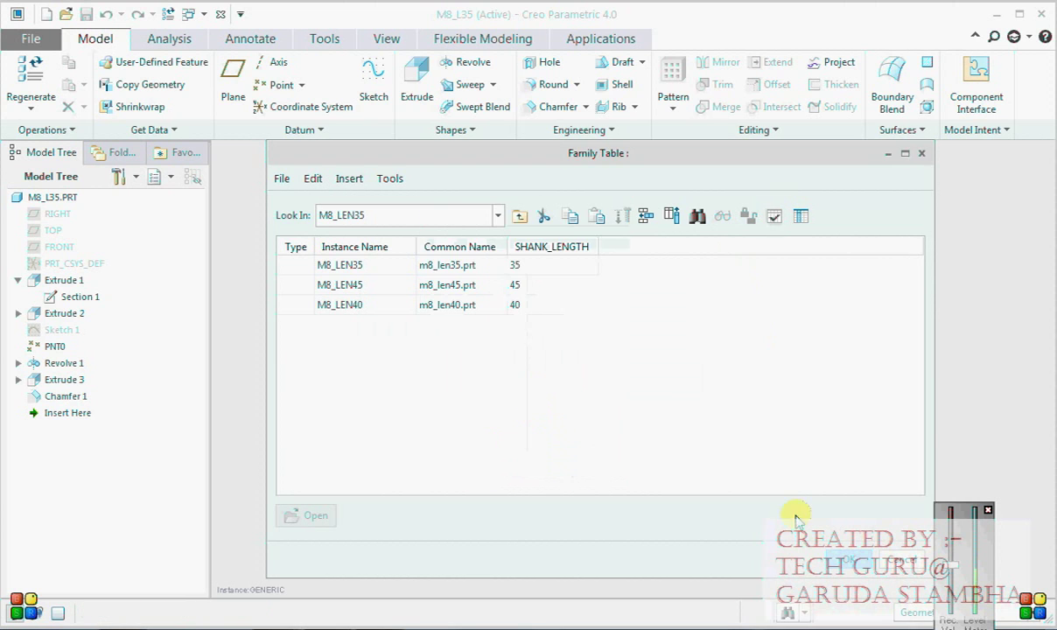
{"action": "left_click", "coordinate": [840, 558]}
{"action": "key", "text": "ctrl+s"}
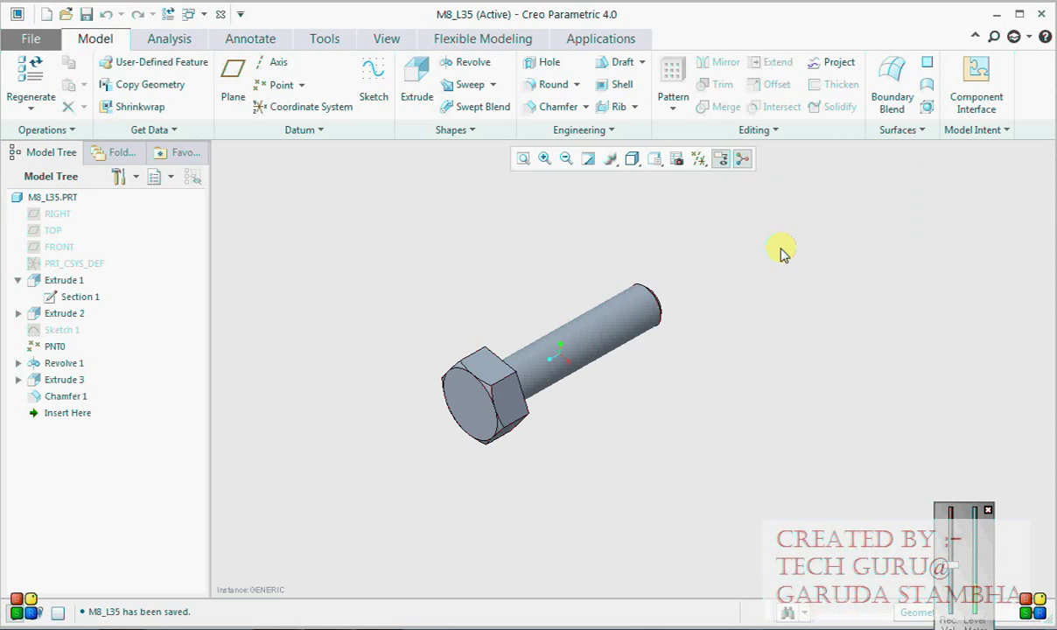
Reopen the family table of M8_L35 and insert an instance-level table for the M10_LEN35 instance
{"action": "left_click", "coordinate": [973, 129]}
{"action": "left_click", "coordinate": [931, 170]}
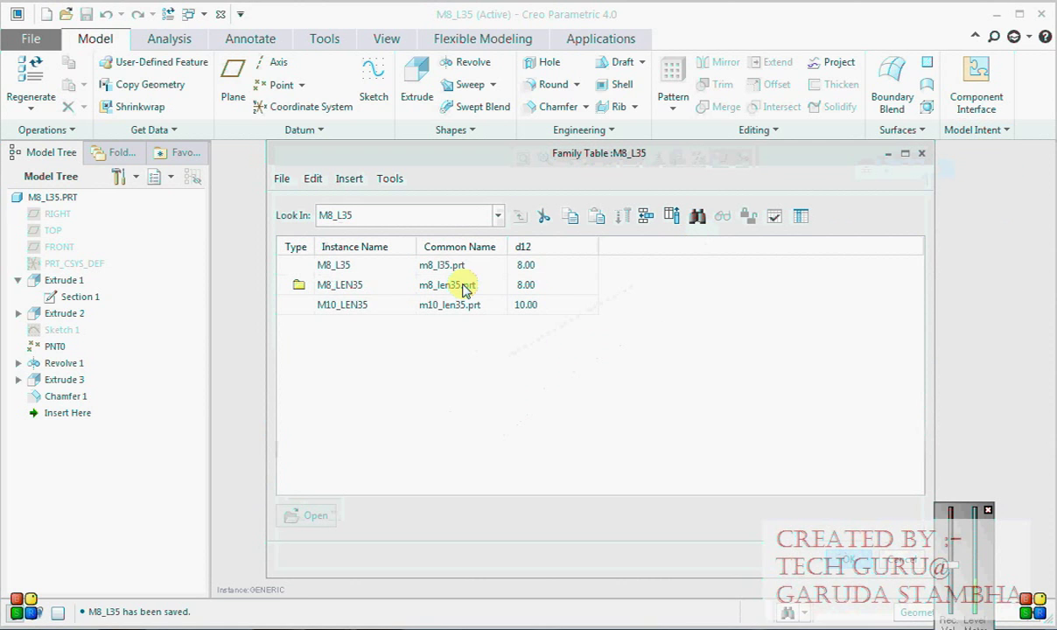
{"action": "left_click", "coordinate": [341, 303]}
{"action": "left_click", "coordinate": [349, 179]}
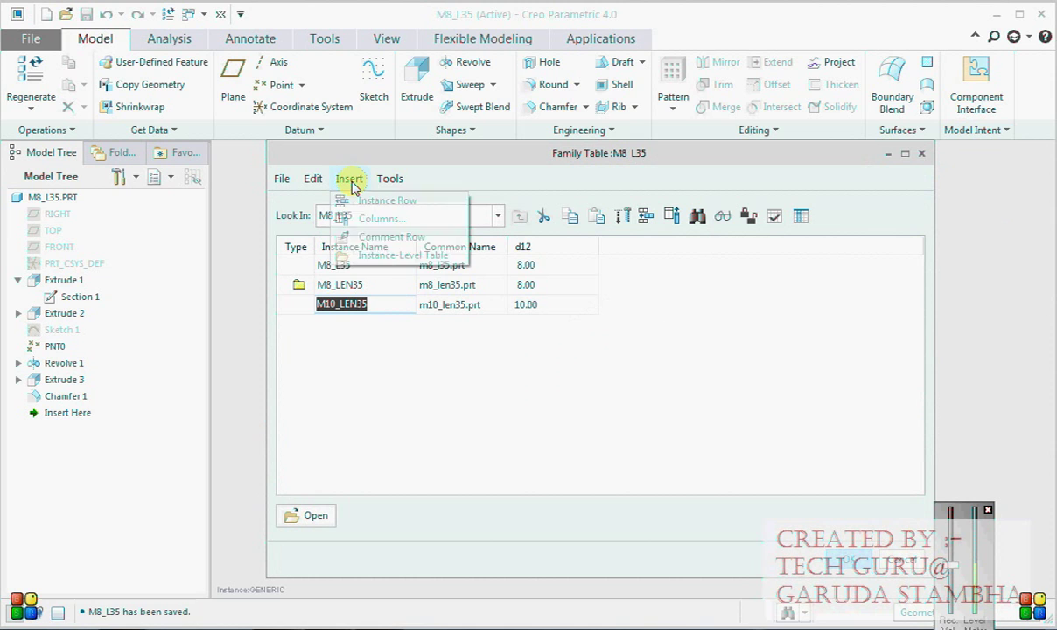
{"action": "left_click", "coordinate": [385, 256]}
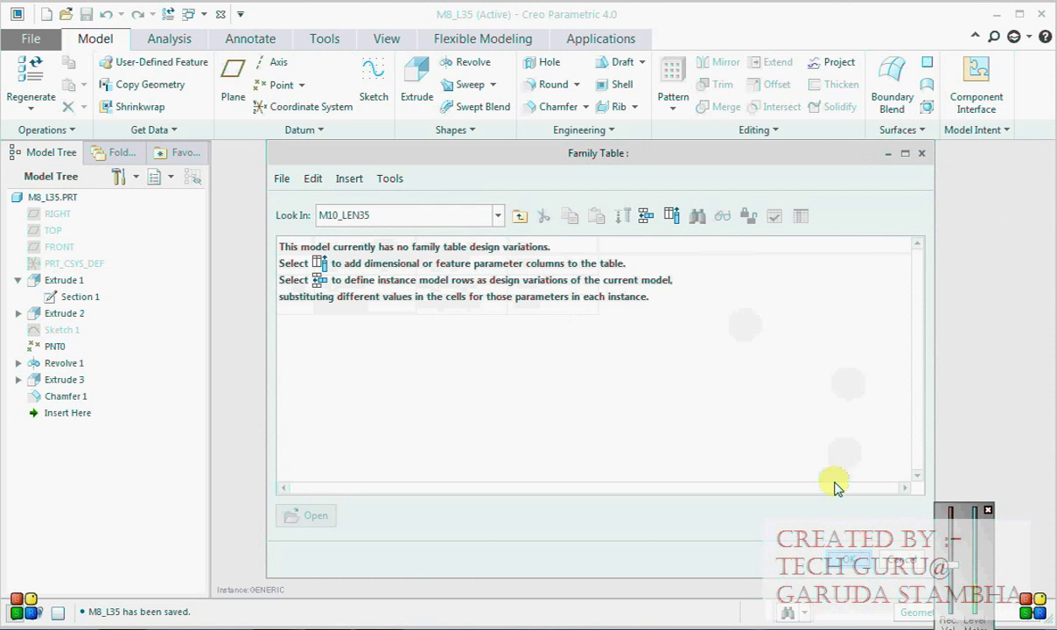
Add the SHANK_LENGTH parameter as a column of the M10_LEN35 instance-level table
{"action": "left_click", "coordinate": [672, 215]}
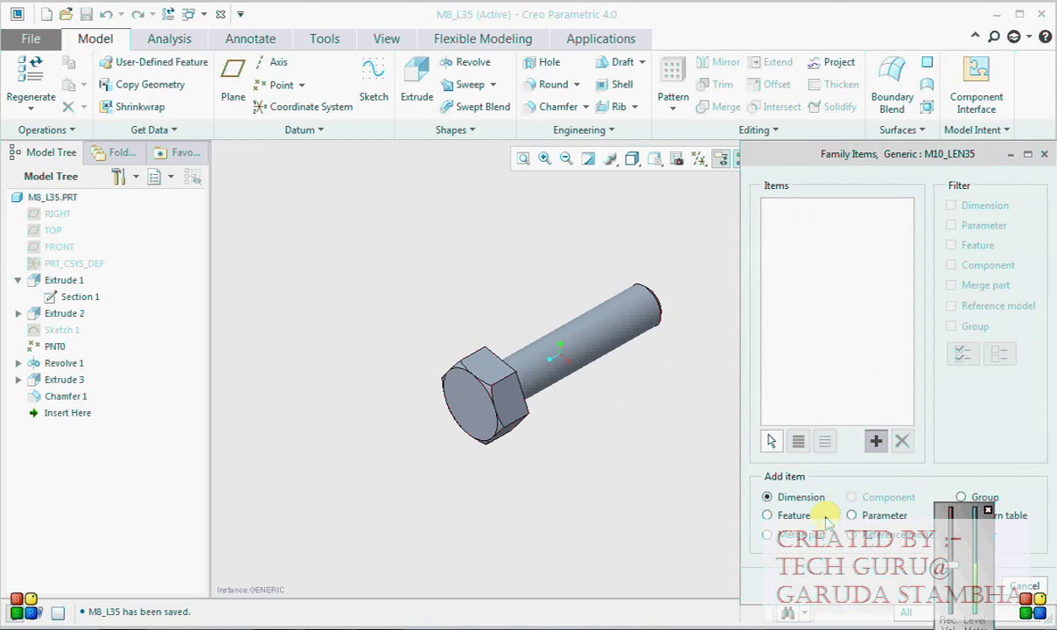
{"action": "left_click", "coordinate": [852, 515]}
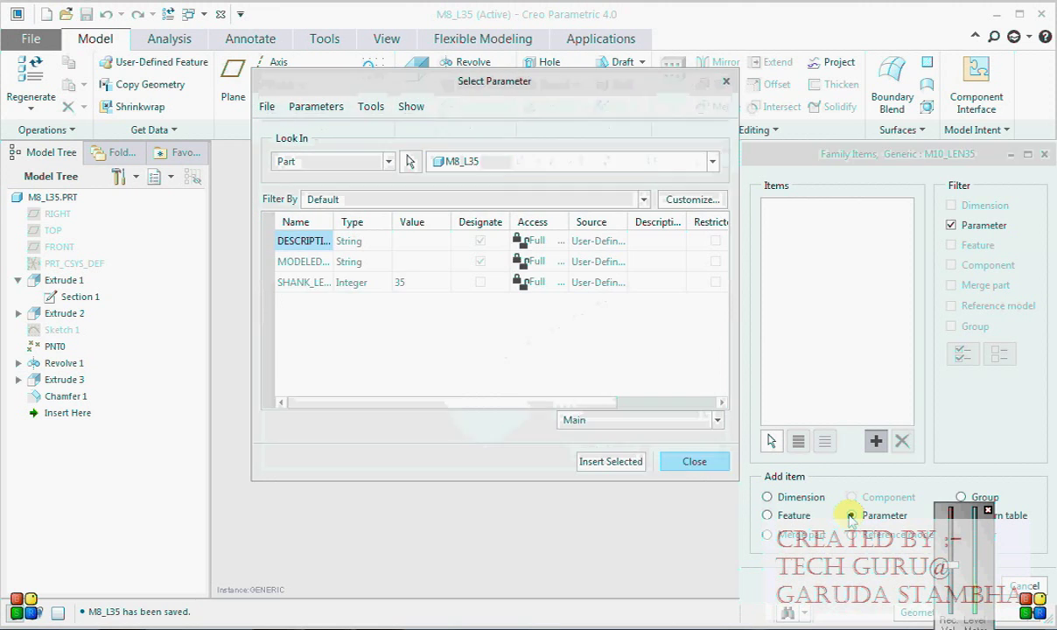
{"action": "left_click", "coordinate": [302, 282]}
{"action": "left_click", "coordinate": [613, 461]}
{"action": "left_click", "coordinate": [687, 461]}
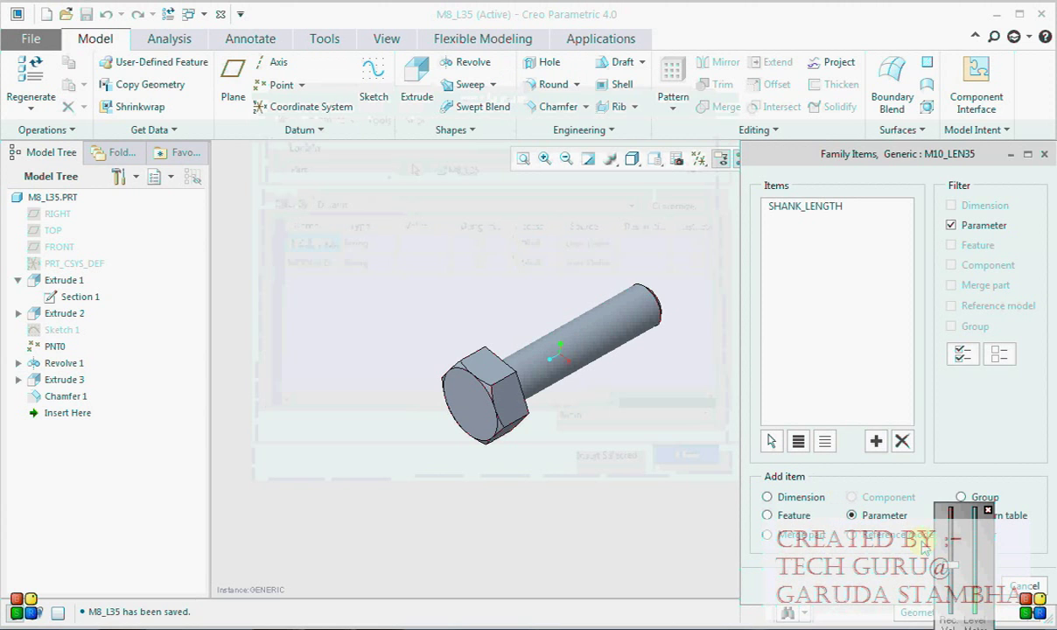
{"action": "left_click_drag", "start_coordinate": [904, 166], "coordinate": [742, 108]}
{"action": "left_click", "coordinate": [775, 523]}
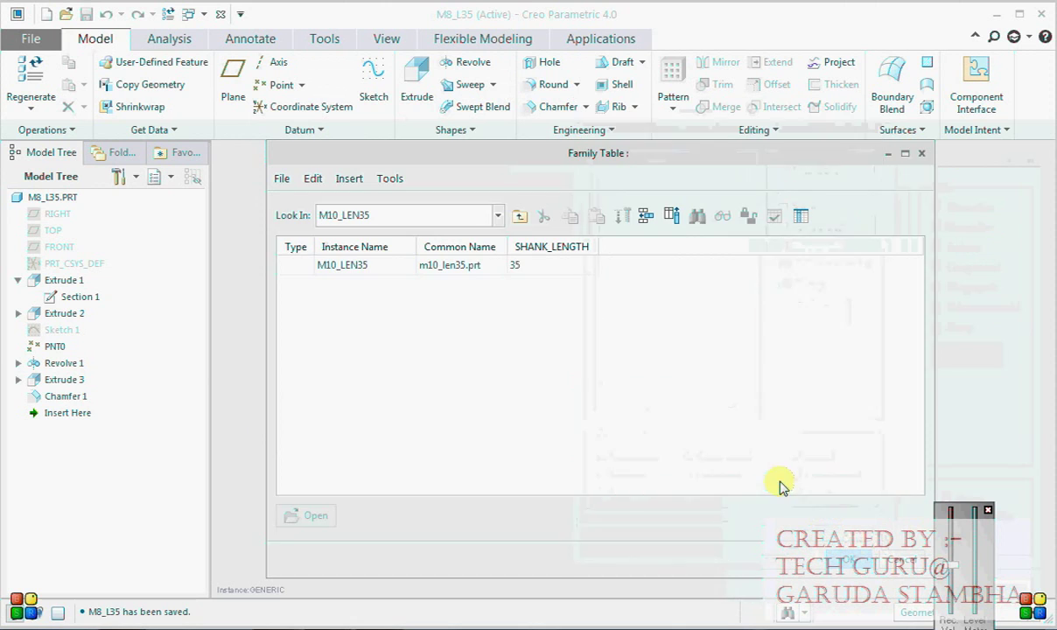
Insert an instance row in the M10_LEN35 table and name the instance M10_LEN40
{"action": "left_click", "coordinate": [646, 215]}
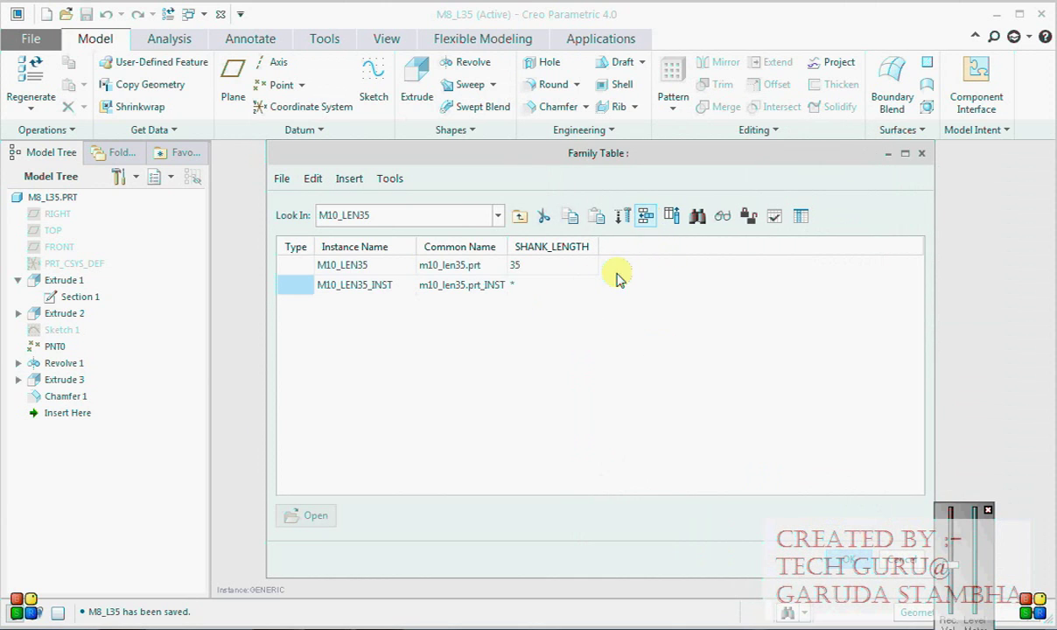
{"action": "double_click", "coordinate": [390, 292]}
{"action": "left_click_drag", "start_coordinate": [391, 286], "coordinate": [362, 283]}
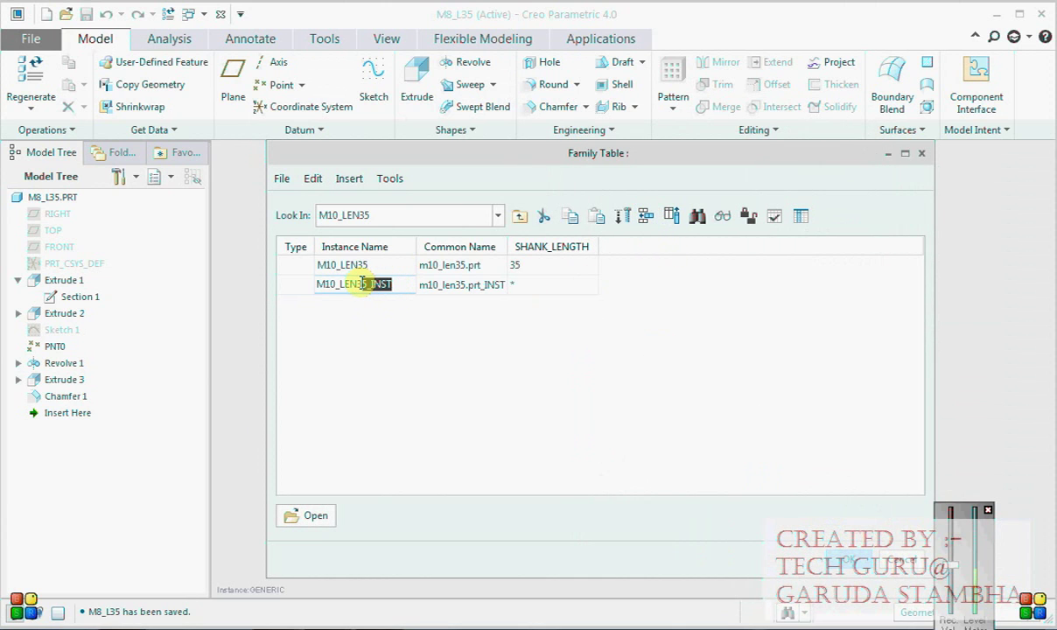
{"action": "type", "text": "40"}
Give the M10_LEN40 instance the common name m10_len40.prt and set its SHANK_LENGTH to 40
{"action": "left_click", "coordinate": [484, 285]}
{"action": "left_click", "coordinate": [504, 284]}
{"action": "mouse_move", "coordinate": [505, 283]}
{"action": "left_mouse_down"}
{"action": "mouse_move", "coordinate": [474, 285]}
{"action": "mouse_move", "coordinate": [483, 285]}
{"action": "left_mouse_up"}
{"action": "key", "text": "BackSpace"}
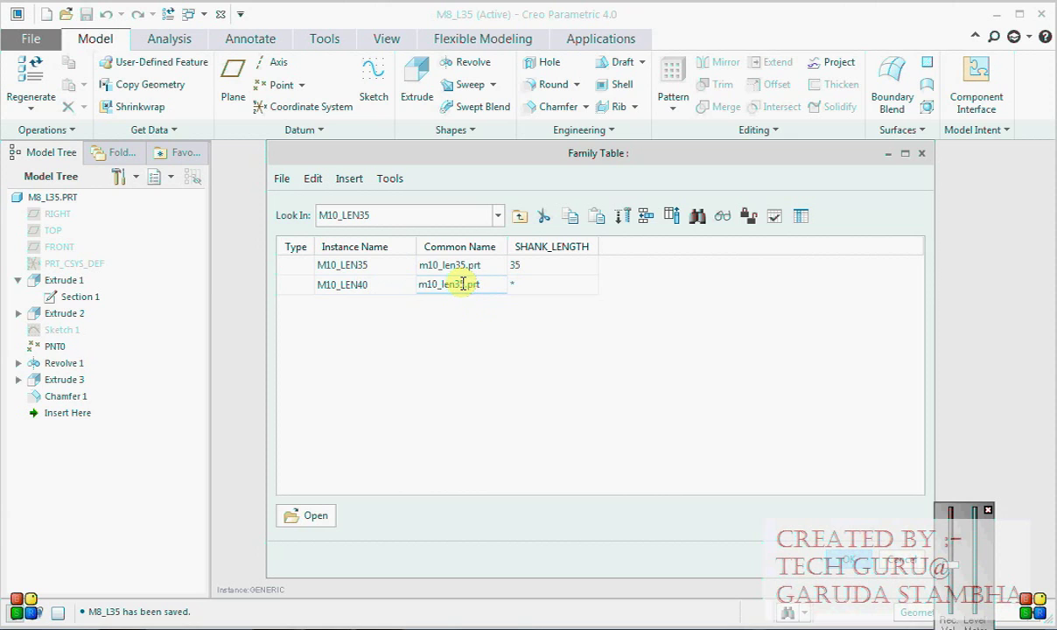
{"action": "left_click_drag", "start_coordinate": [464, 283], "coordinate": [449, 283]}
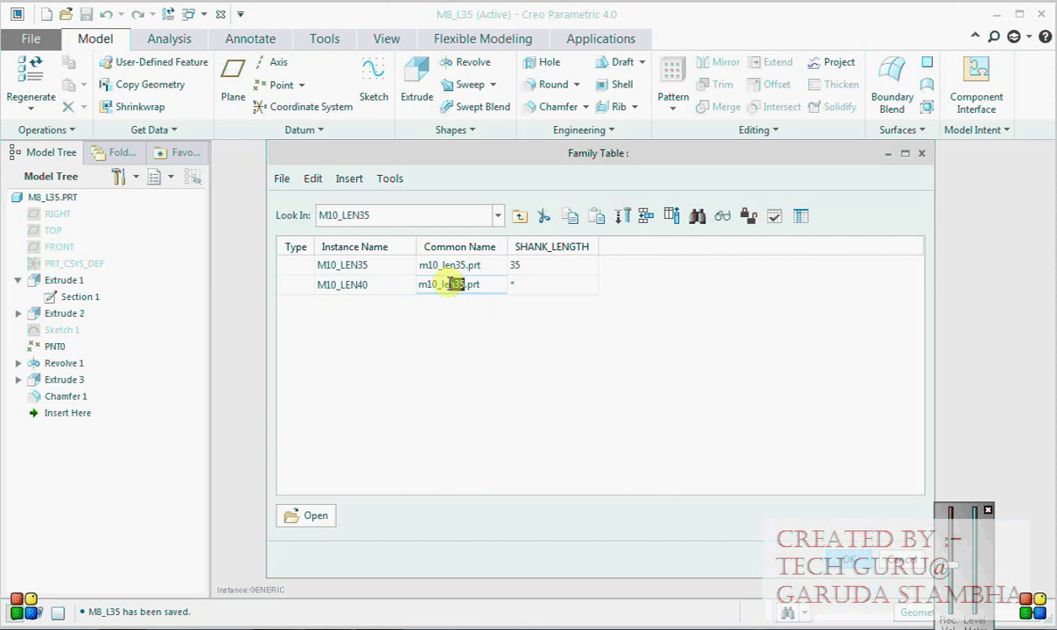
{"action": "type", "text": "40"}
{"action": "key", "text": "Tab"}
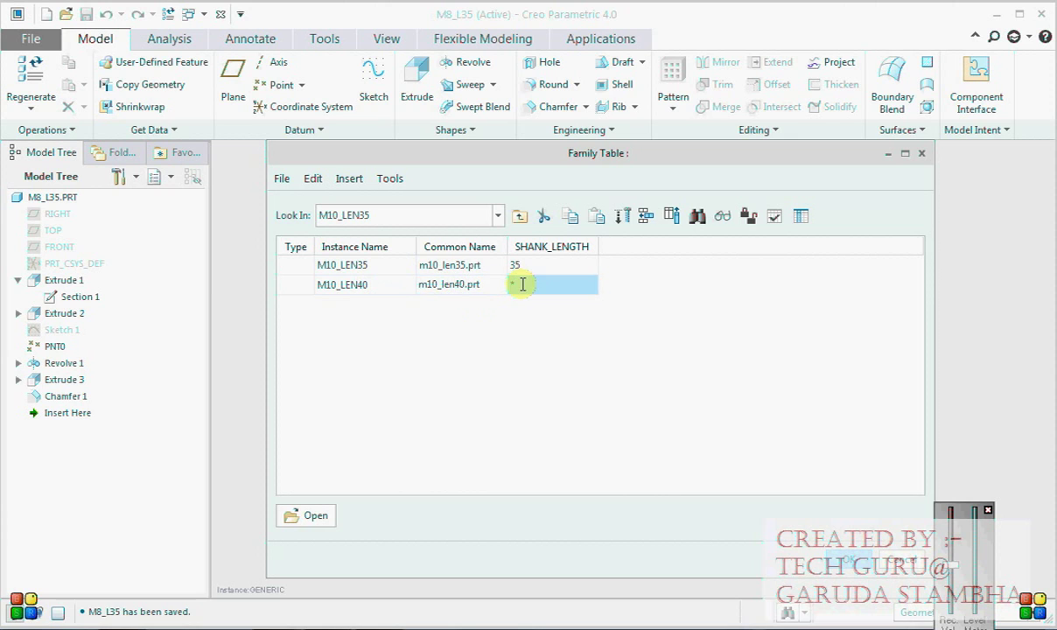
{"action": "type", "text": "40"}
Insert a second instance row in the M10_LEN35 table and name the instance M10_LEN45
{"action": "left_click", "coordinate": [645, 215]}
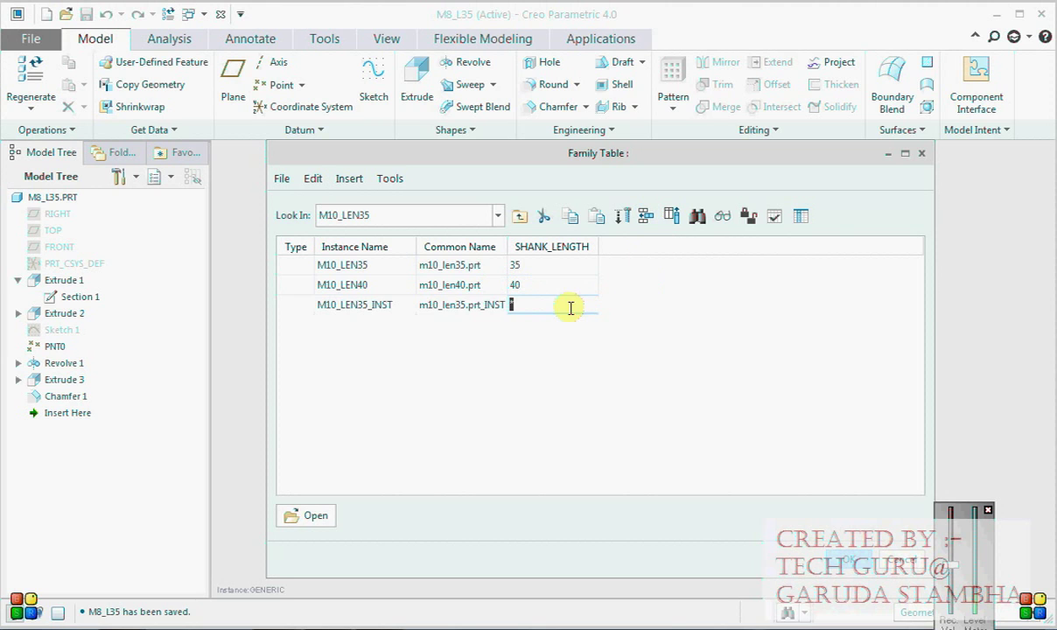
{"action": "left_click", "coordinate": [392, 305]}
{"action": "left_click_drag", "start_coordinate": [392, 305], "coordinate": [372, 304]}
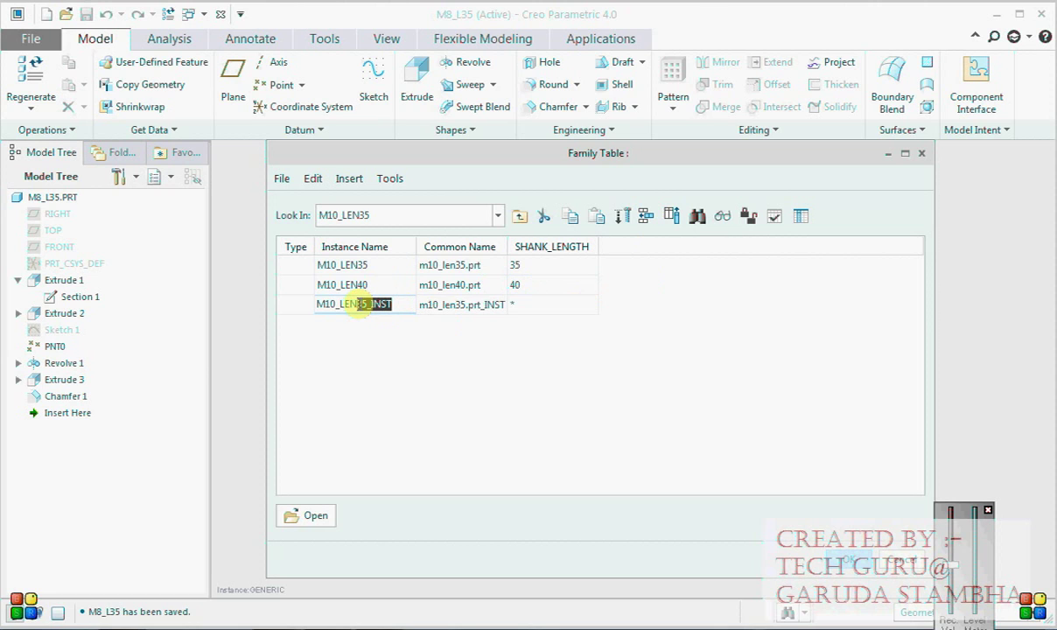
{"action": "type", "text": "45"}
Give the M10_LEN45 instance the common name m10_len45.prt and set its SHANK_LENGTH to 45
{"action": "left_click_drag", "start_coordinate": [507, 246], "coordinate": [483, 305]}
{"action": "double_click", "coordinate": [508, 305]}
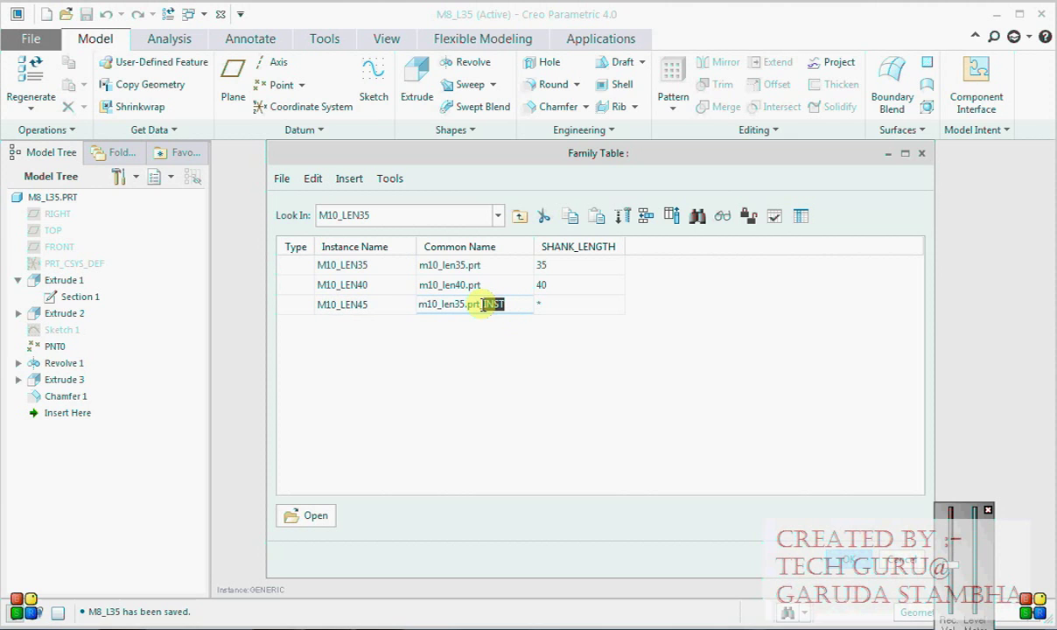
{"action": "key", "text": "BackSpace"}
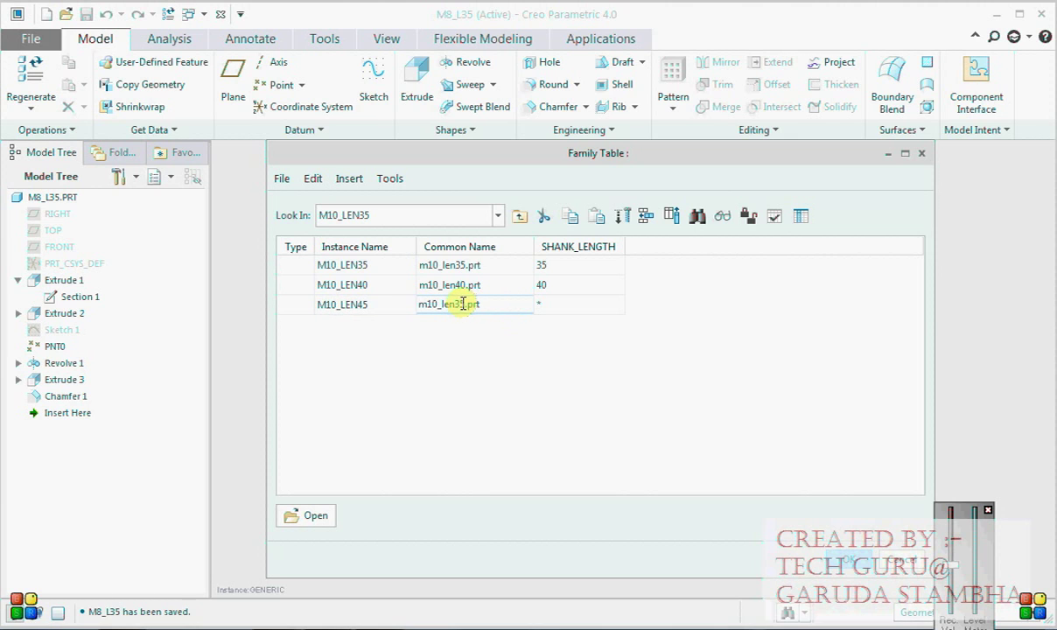
{"action": "type", "text": "5"}
{"action": "left_click", "coordinate": [550, 306]}
{"action": "type", "text": "45"}
{"action": "left_click", "coordinate": [575, 365]}
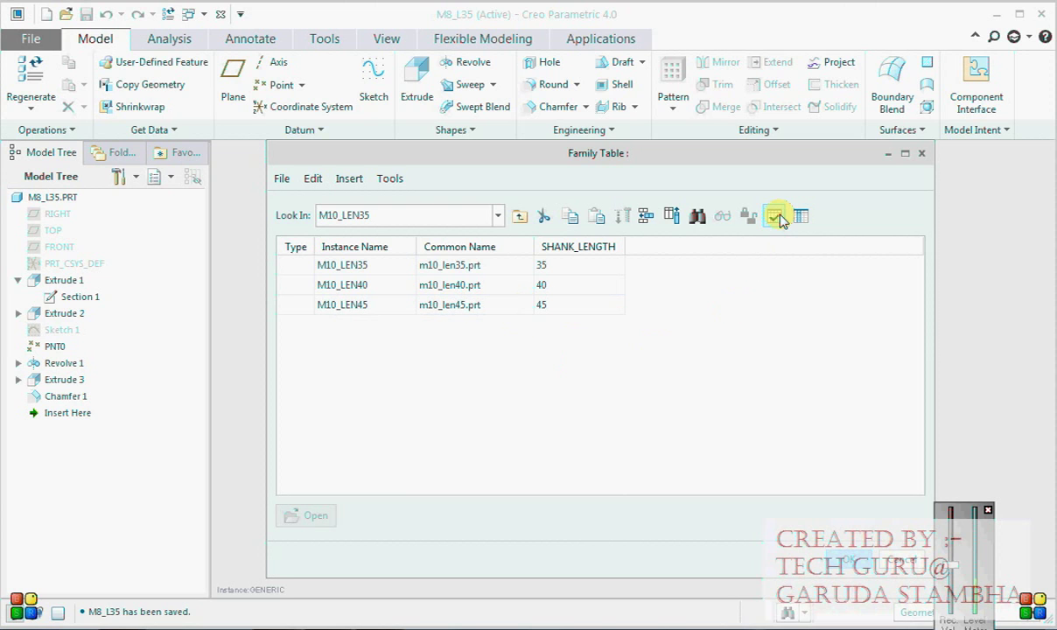
Verify the M10_LEN40 and M10_LEN45 instances of the family table
{"action": "left_click", "coordinate": [776, 217]}
{"action": "left_click", "coordinate": [483, 465]}
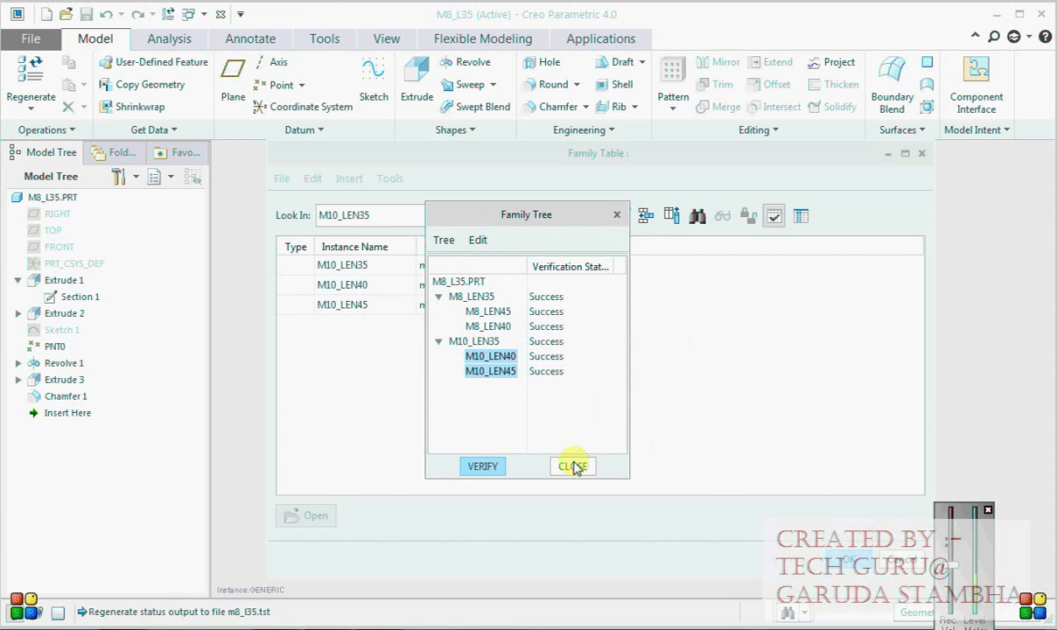
Examine the nesting of the M8 and M10 length instances under M8_L35 in the family tree
{"action": "left_click", "coordinate": [468, 282]}
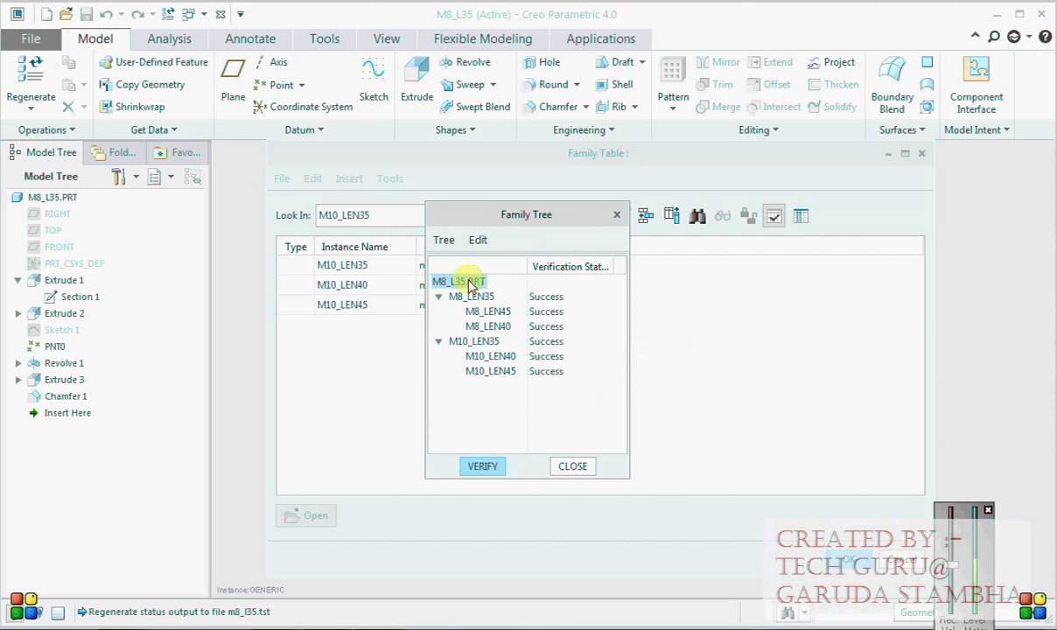
{"action": "left_click", "coordinate": [473, 298]}
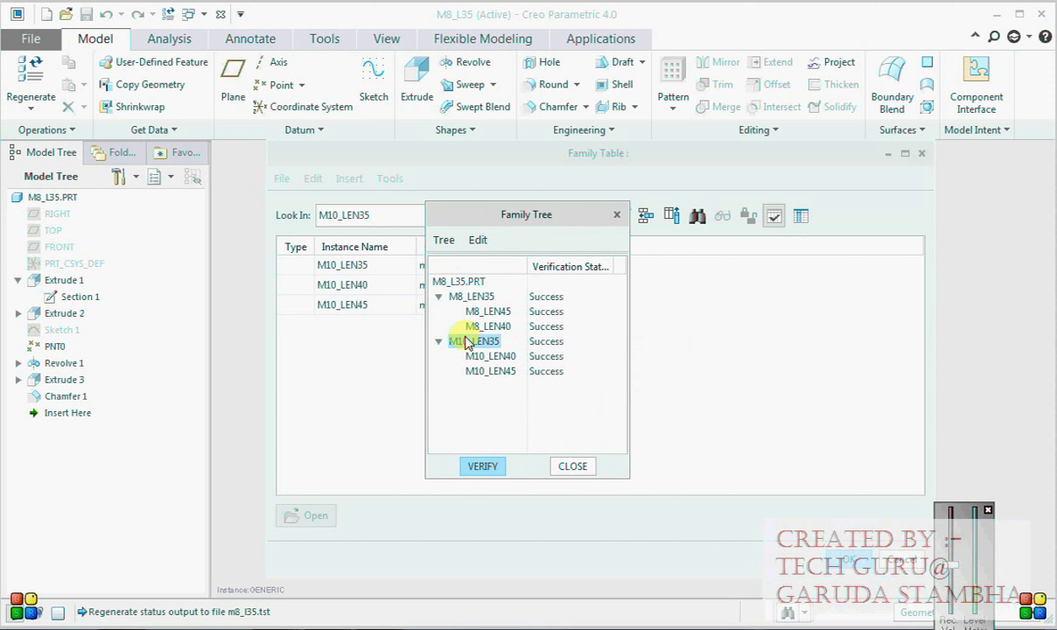
{"action": "left_click", "coordinate": [470, 342]}
{"action": "left_click", "coordinate": [456, 297]}
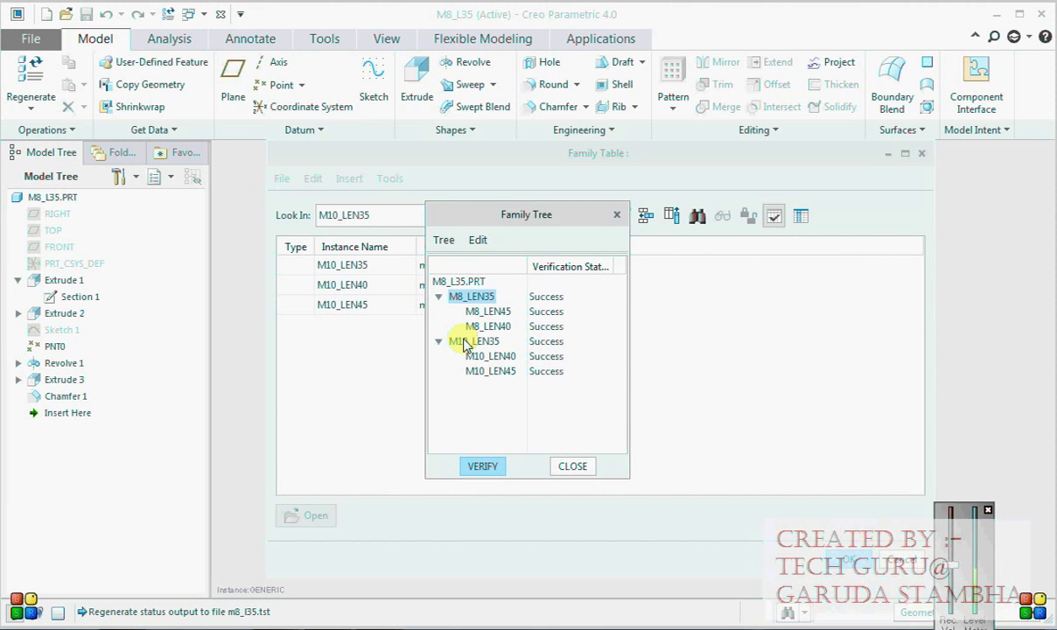
{"action": "left_click", "coordinate": [464, 342]}
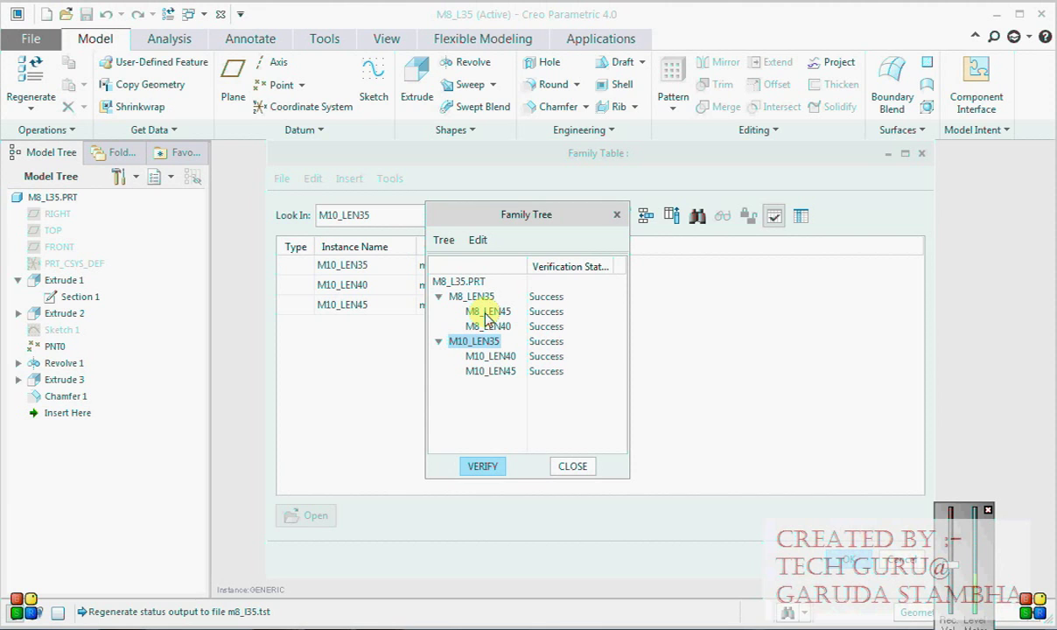
{"action": "left_click", "coordinate": [488, 312]}
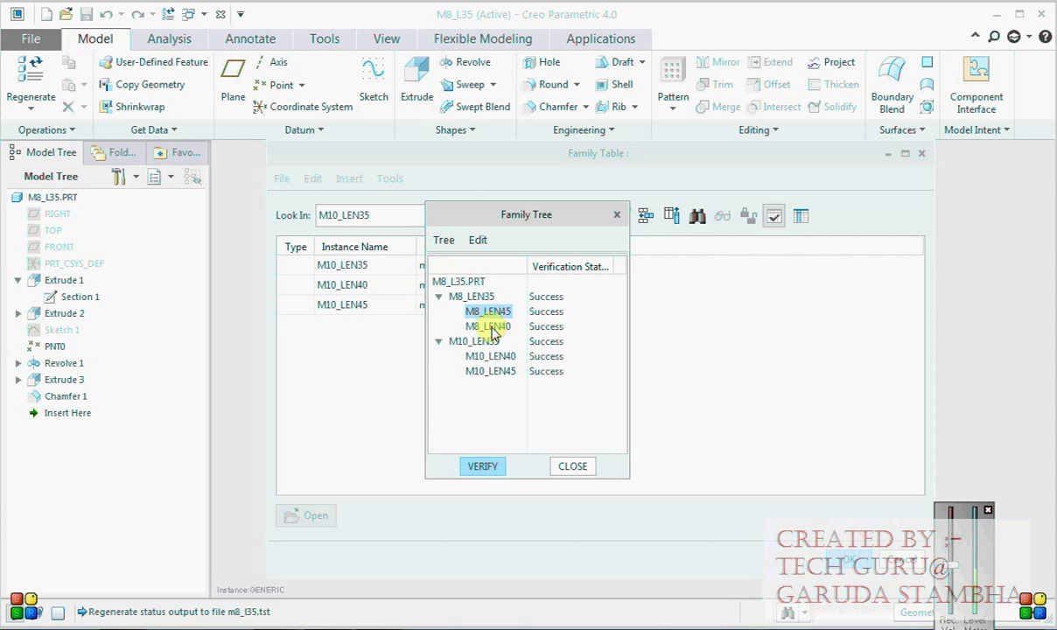
{"action": "left_click", "coordinate": [486, 356]}
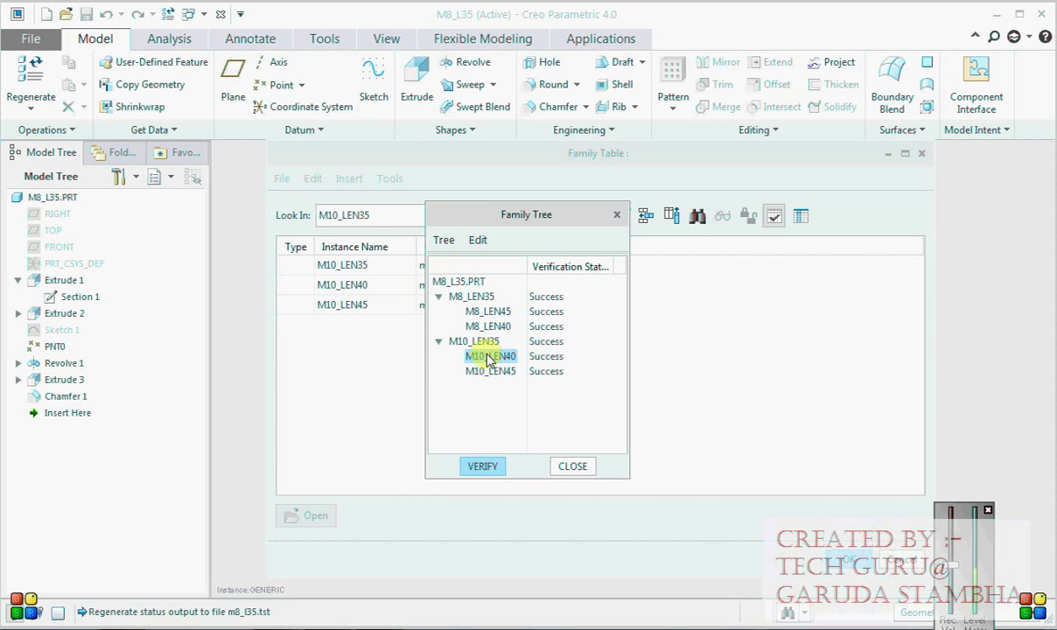
{"action": "left_click", "coordinate": [486, 371]}
Close the verification, accept the M10_LEN35 instance-level table and save the part
{"action": "left_click", "coordinate": [573, 466]}
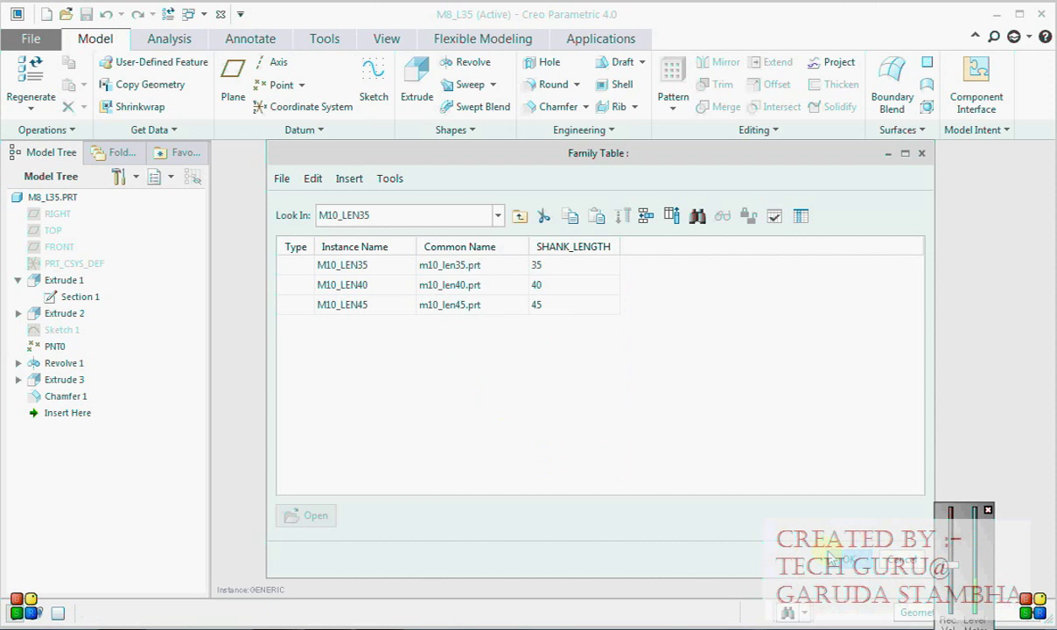
{"action": "left_click", "coordinate": [837, 560]}
{"action": "key", "text": "ctrl+s"}
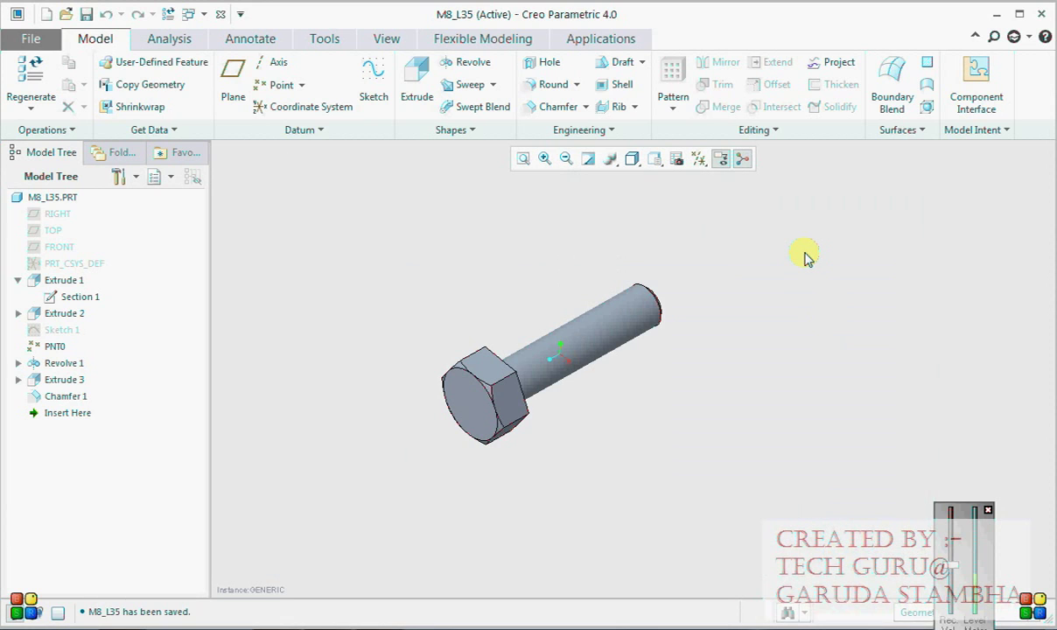
Close the M8_L35 part and erase all models that are not displayed from the session
{"action": "key", "text": "ctrl+w"}
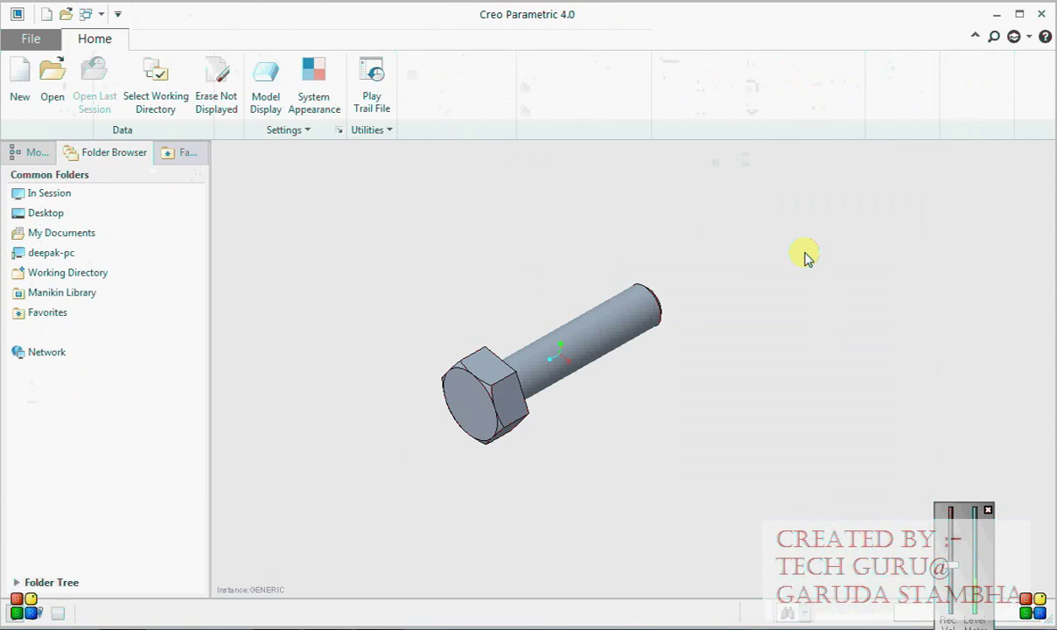
{"action": "left_click", "coordinate": [213, 99]}
{"action": "left_click", "coordinate": [531, 463]}
{"action": "left_click", "coordinate": [997, 15]}
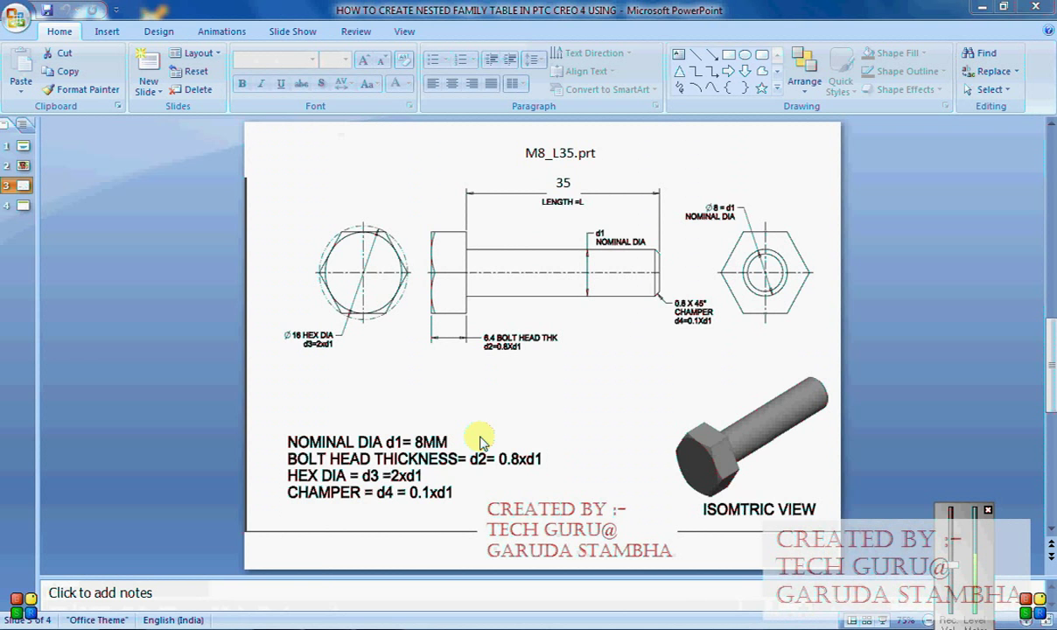
{"action": "key", "text": "alt+Tab"}
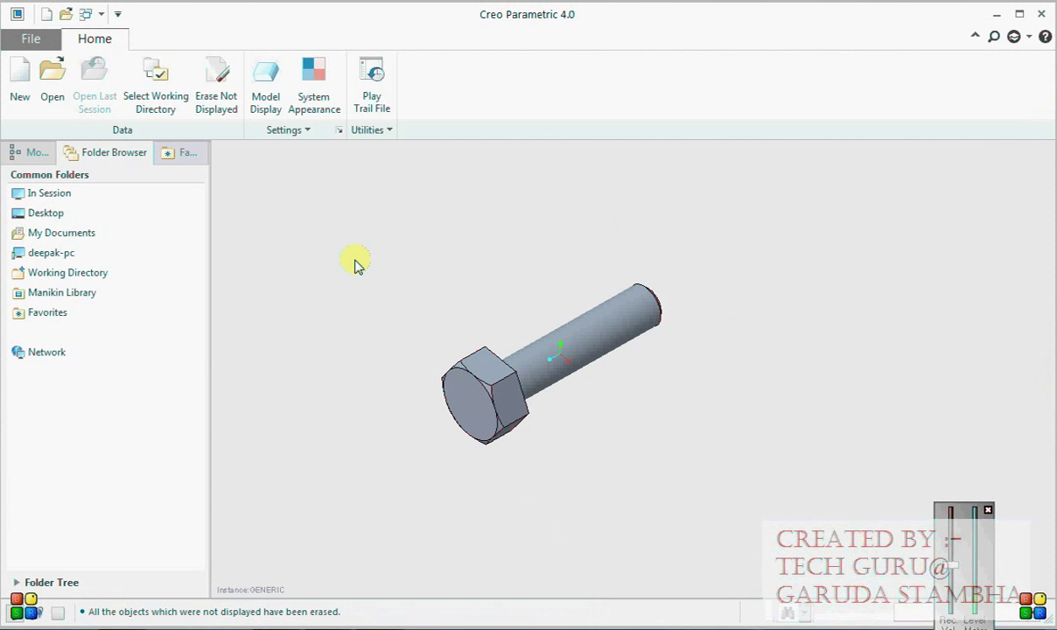
Open the M8_LEN45 instance nested under the m8_len35 instance of the bolt
{"action": "left_click", "coordinate": [61, 96]}
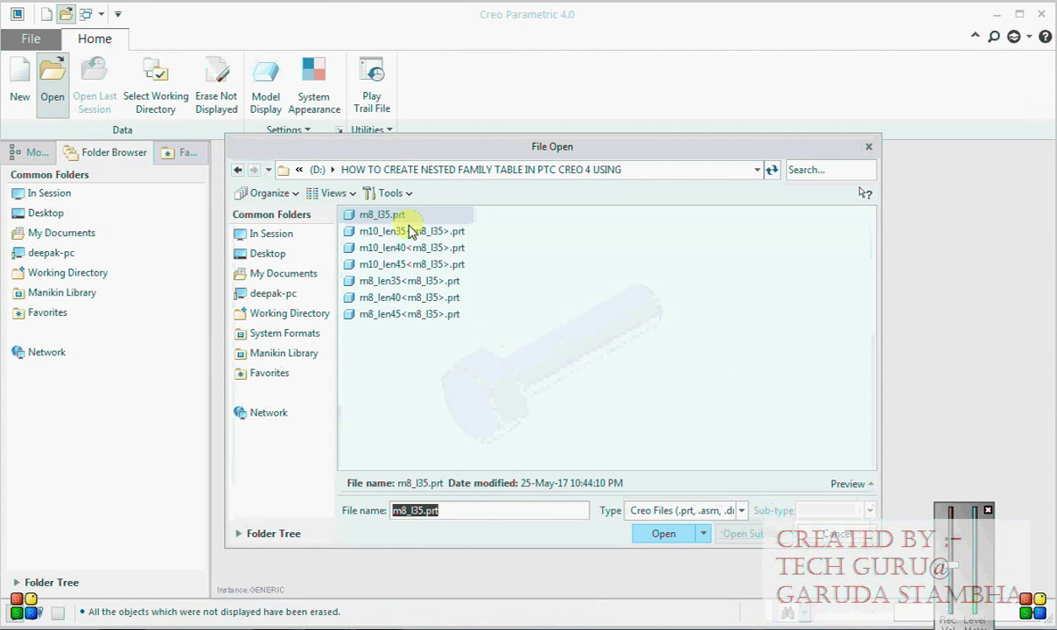
{"action": "left_click", "coordinate": [686, 533]}
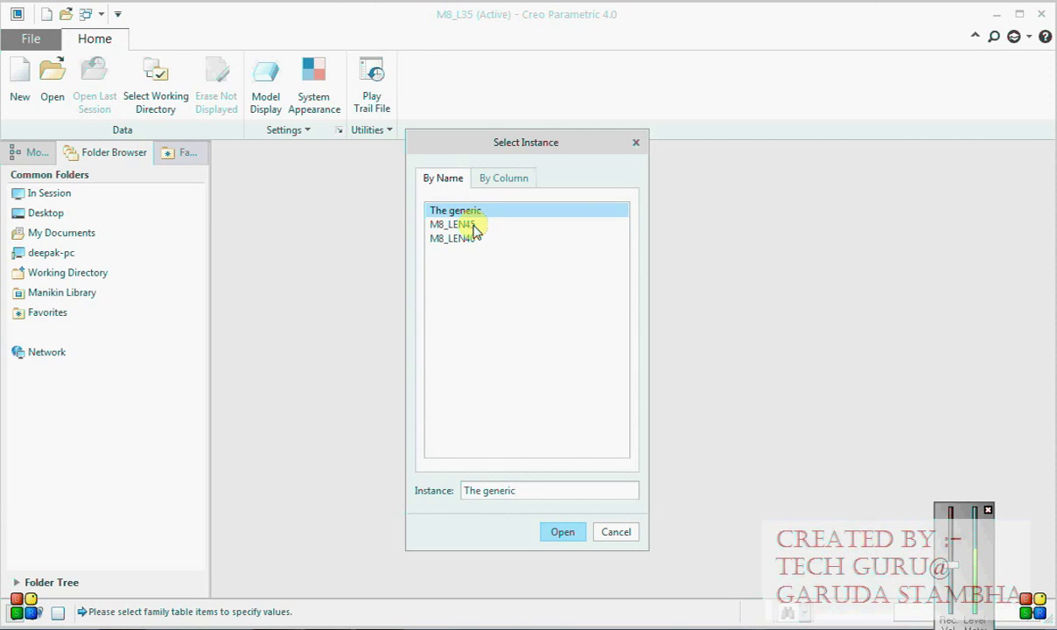
{"action": "left_click", "coordinate": [467, 240]}
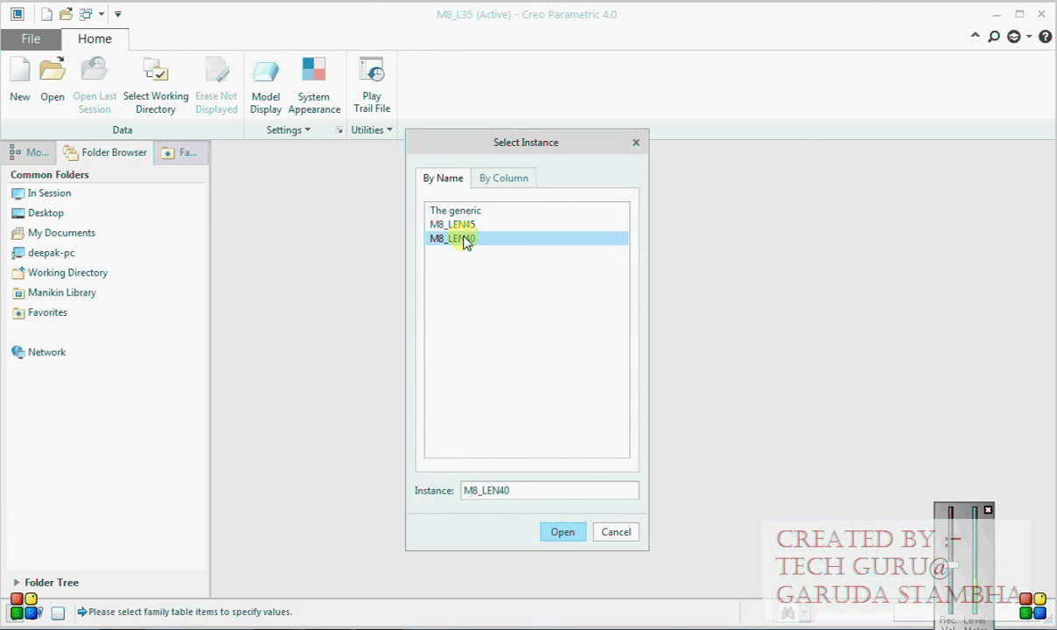
{"action": "left_click", "coordinate": [466, 226]}
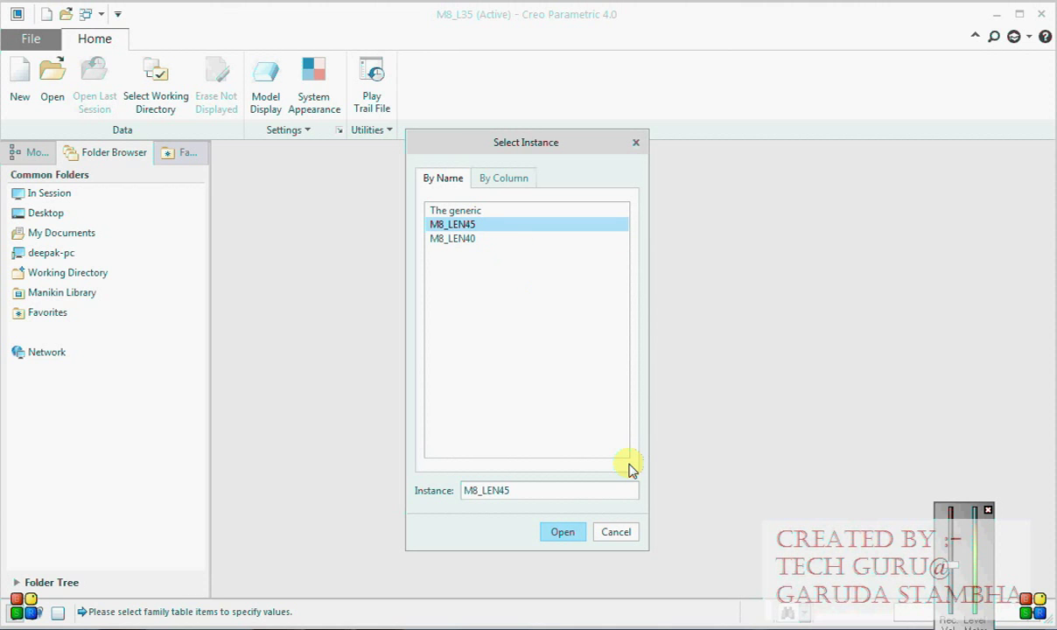
{"action": "left_click", "coordinate": [563, 533]}
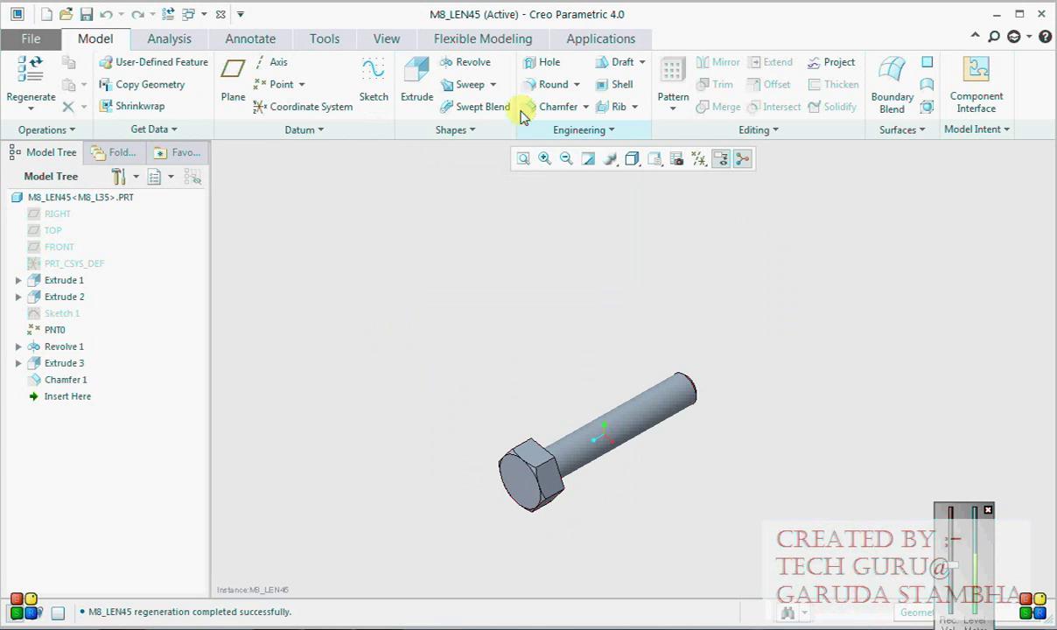
Measure the diameter of the M8_LEN45 bolt's cylindrical shank
{"action": "left_click", "coordinate": [169, 38]}
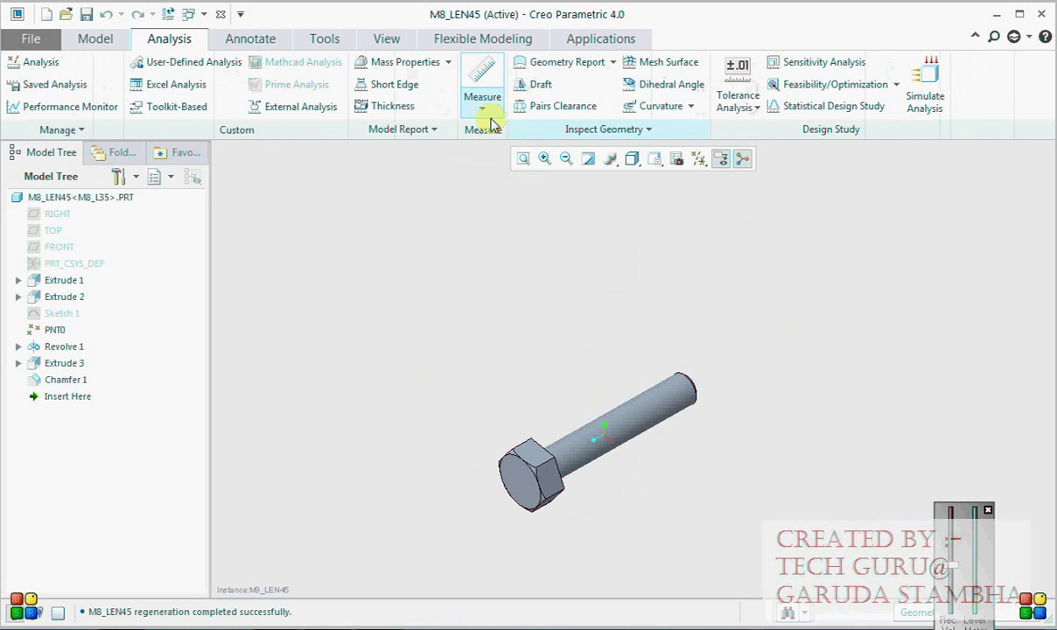
{"action": "left_click", "coordinate": [482, 105]}
{"action": "left_click", "coordinate": [507, 209]}
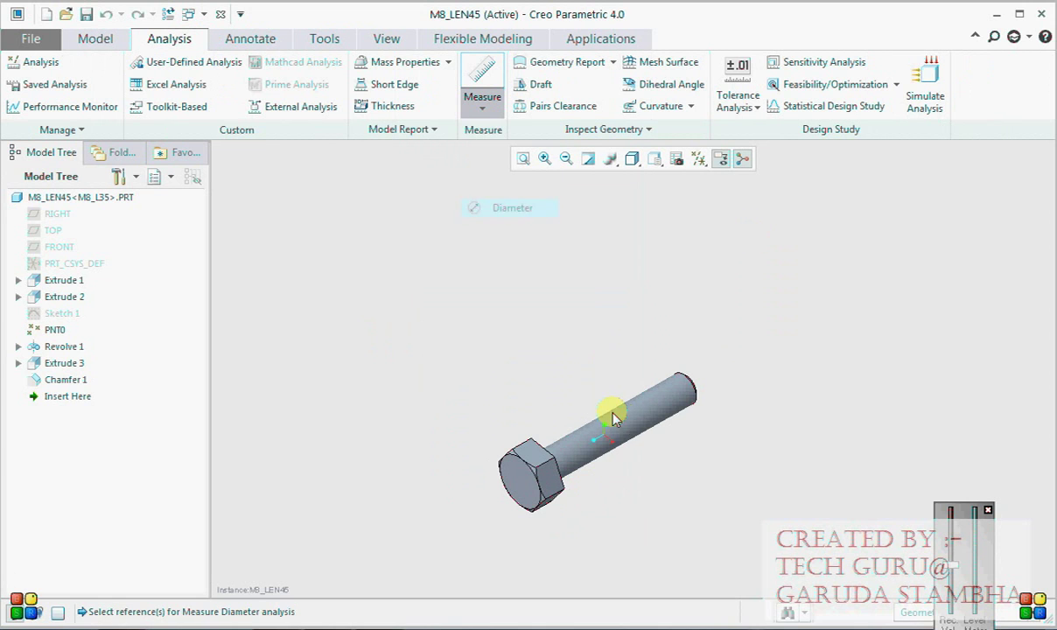
{"action": "left_click", "coordinate": [617, 416]}
{"action": "left_click", "coordinate": [1043, 156]}
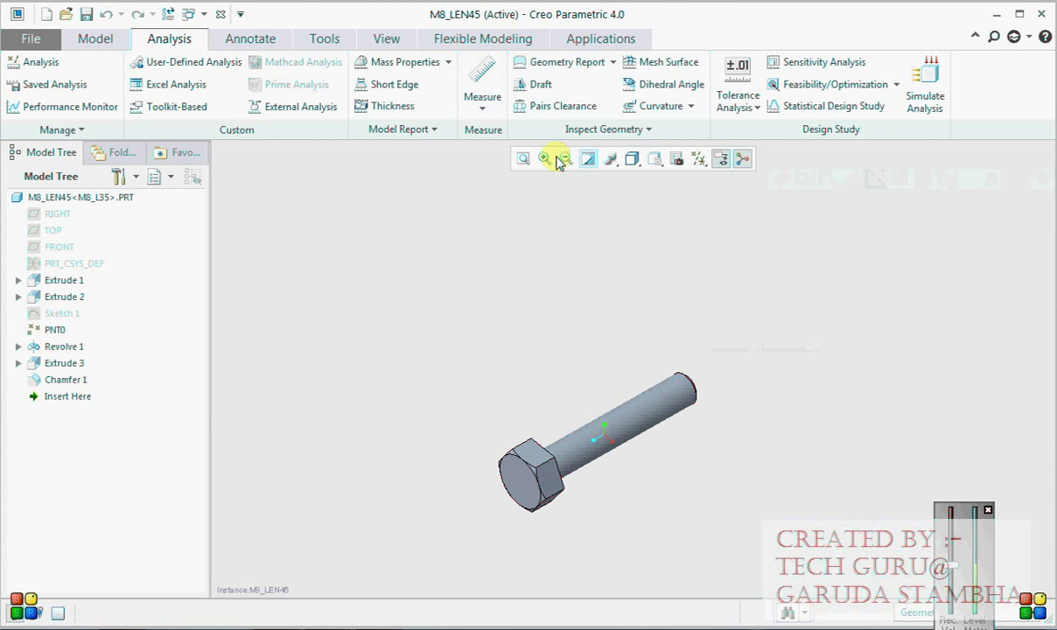
Measure the distance from the underside of the M8_LEN45 bolt's head to the shank's end face
{"action": "left_click", "coordinate": [482, 101]}
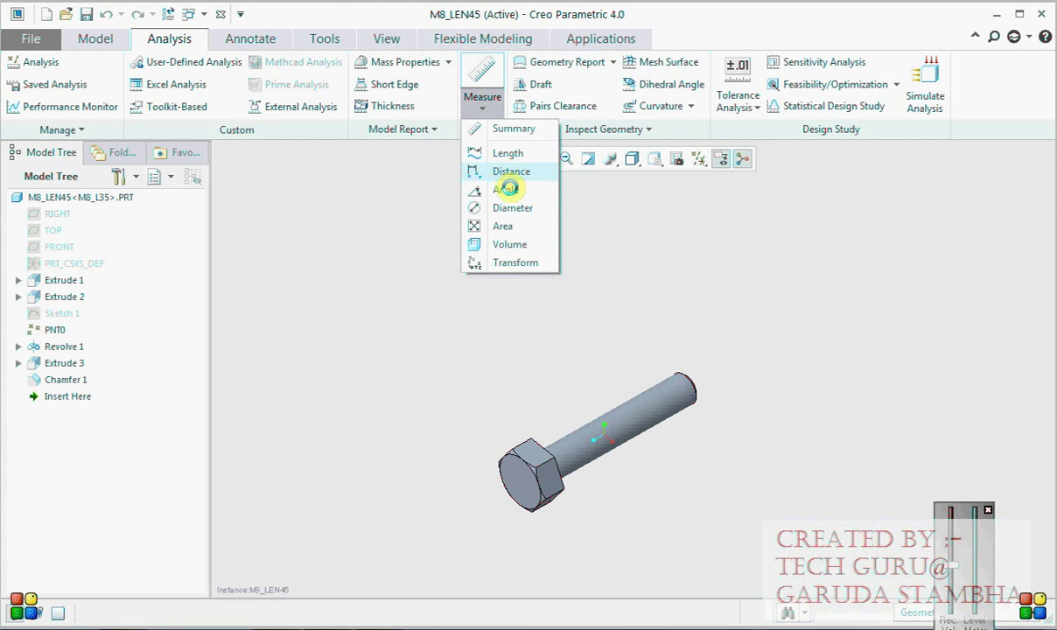
{"action": "left_click", "coordinate": [509, 172]}
{"action": "left_click", "coordinate": [533, 446]}
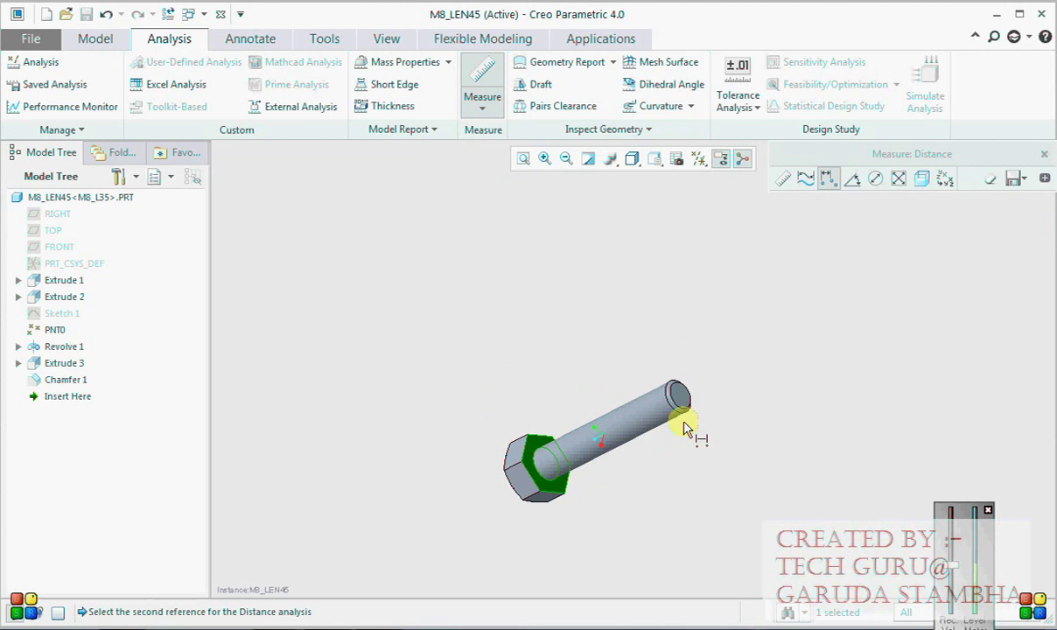
{"action": "left_click", "coordinate": [684, 401]}
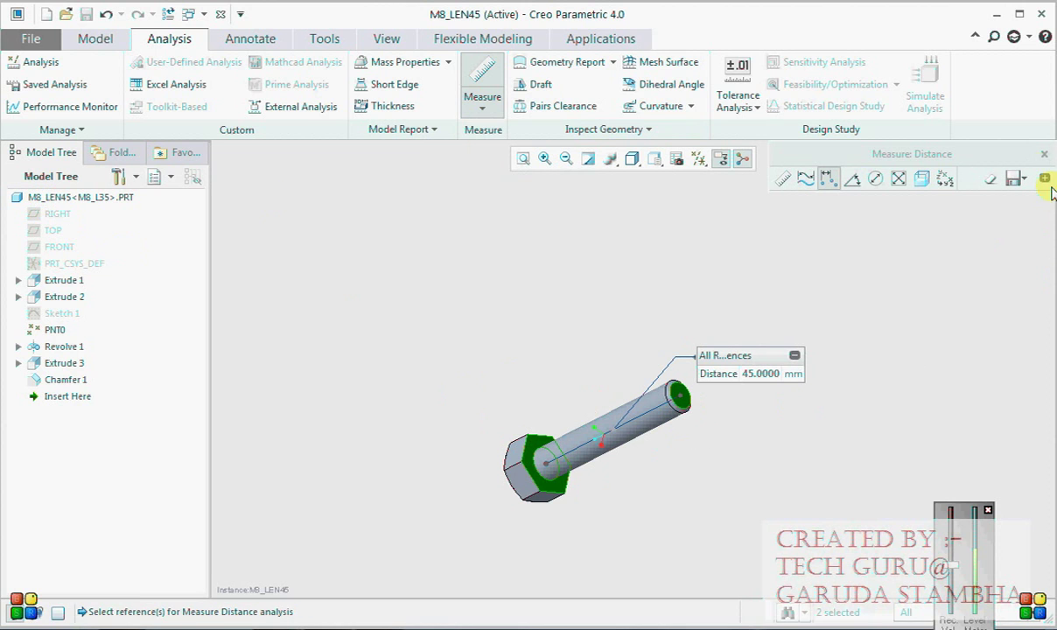
{"action": "left_click", "coordinate": [1043, 155]}
Save and close the M8_LEN45 instance, and open the M10_LEN45 instance nested under m10_len35
{"action": "key", "text": "ctrl+s"}
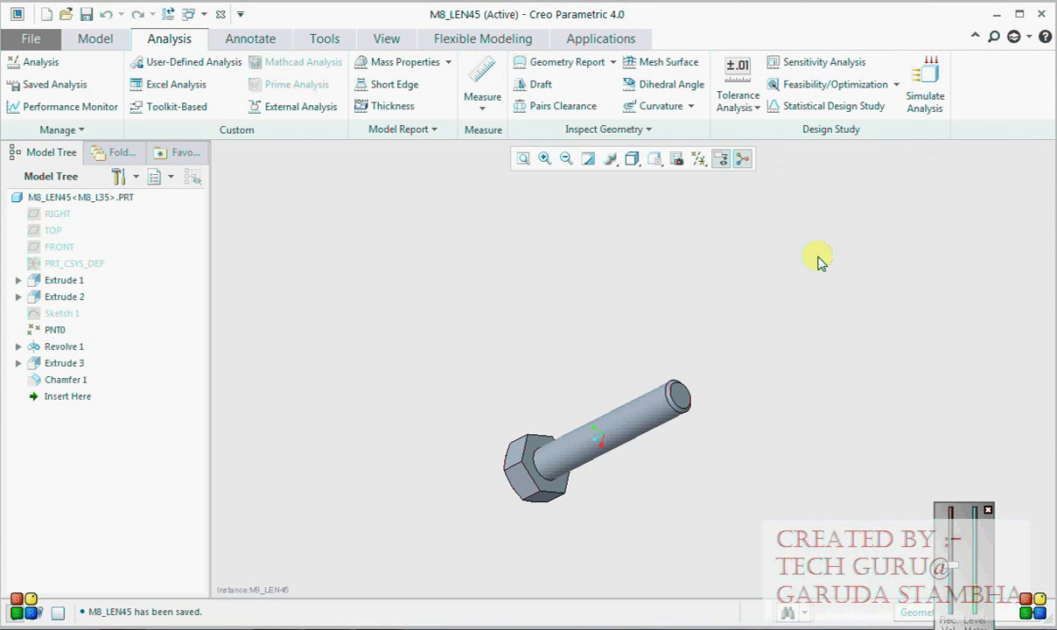
{"action": "key", "text": "ctrl+w"}
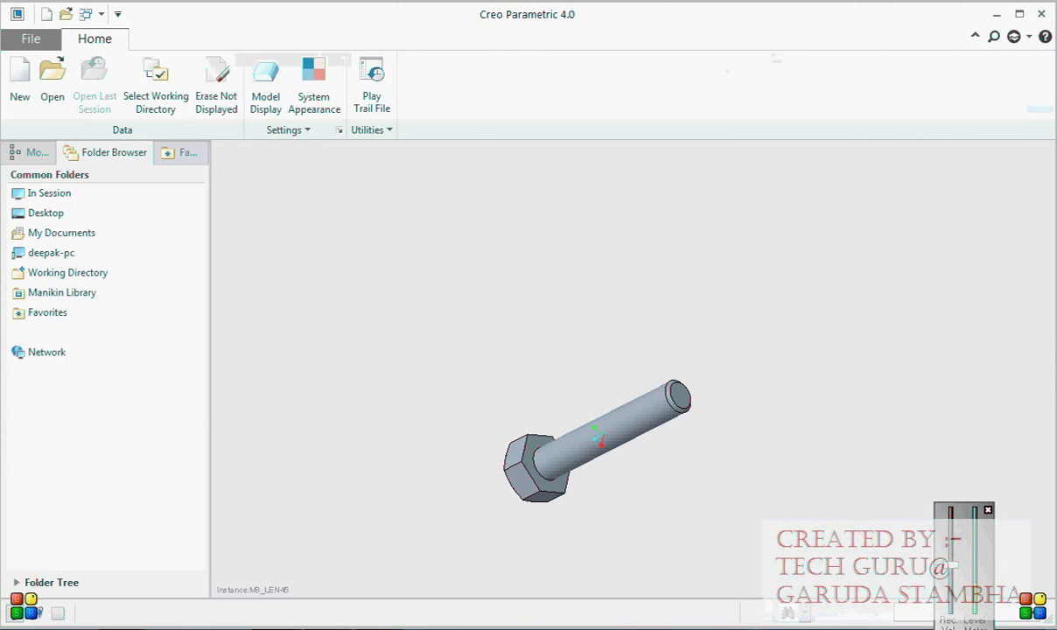
{"action": "left_click", "coordinate": [52, 95]}
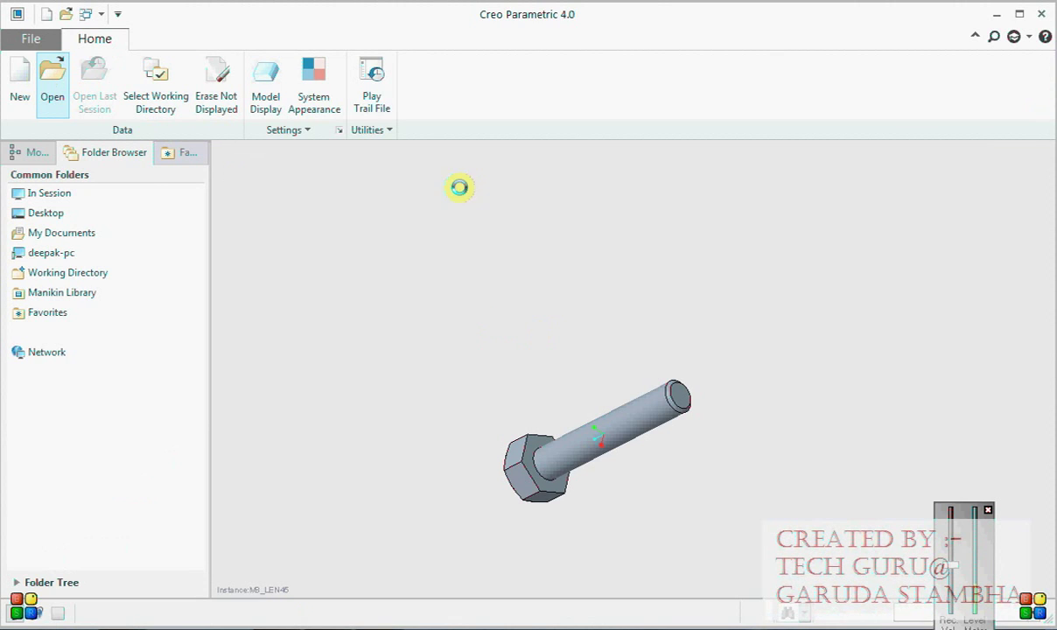
{"action": "left_click", "coordinate": [667, 534]}
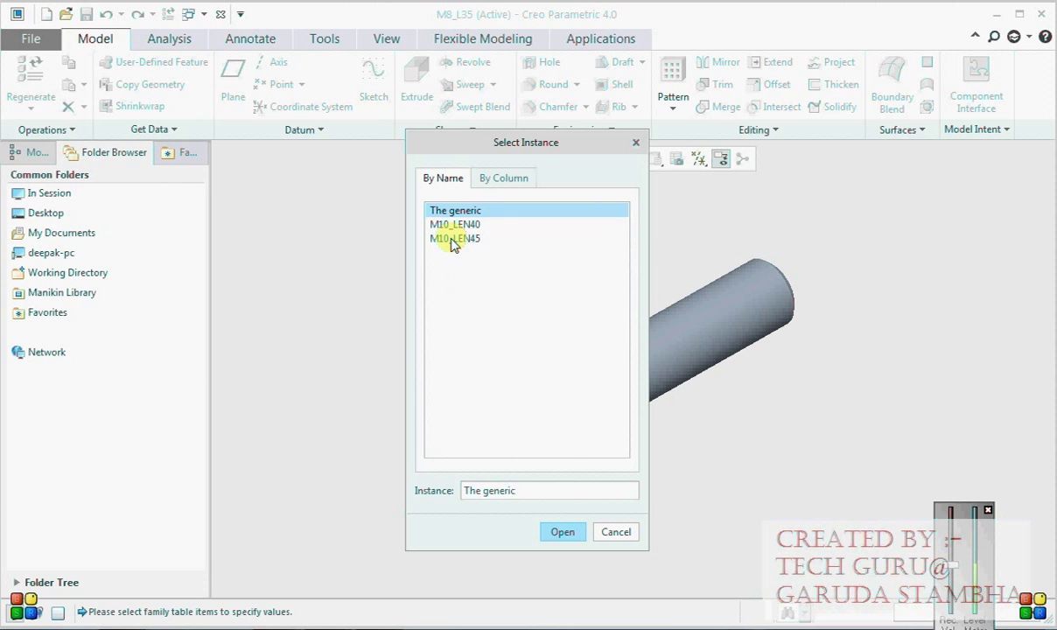
{"action": "left_click", "coordinate": [452, 240]}
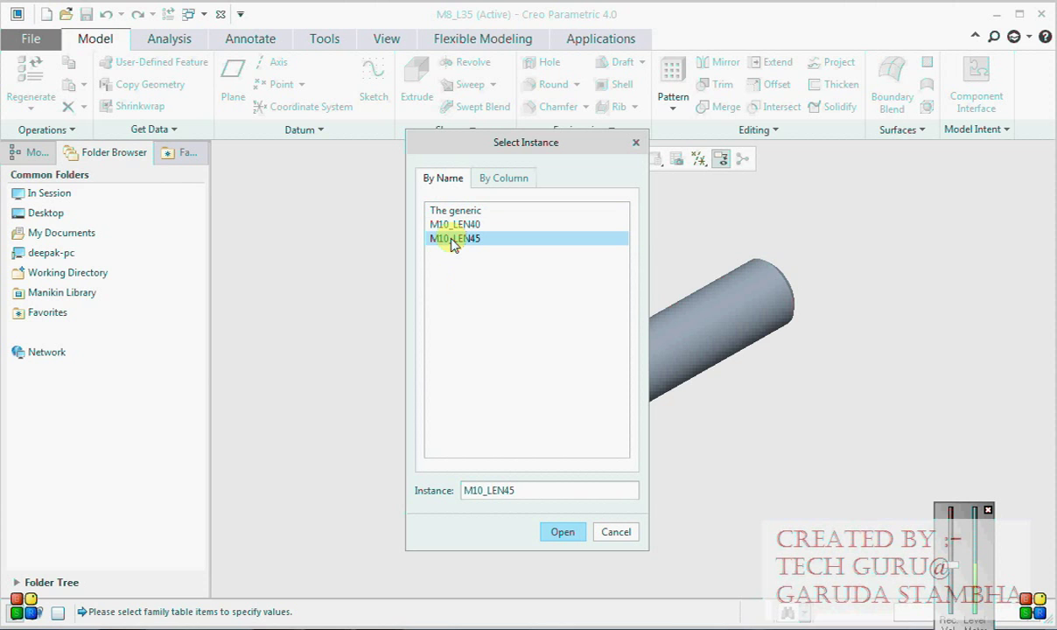
{"action": "left_click", "coordinate": [561, 532]}
{"action": "scroll", "coordinate": [577, 502], "scroll_direction": "down", "scroll_amount": 2}
{"action": "middle_click_drag", "start_coordinate": [578, 502], "coordinate": [547, 490]}
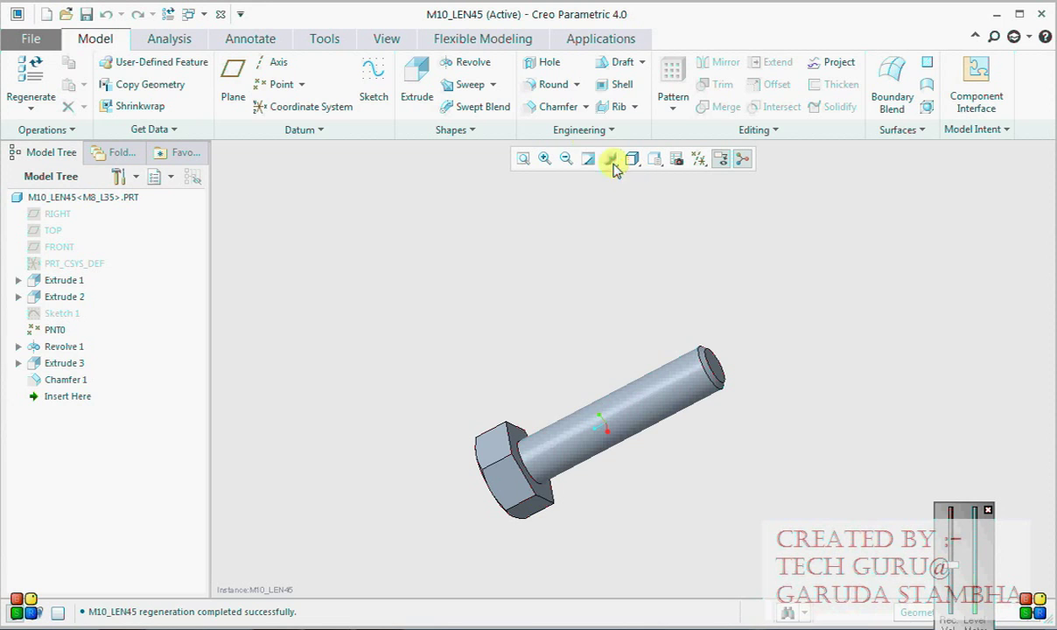
Measure the diameter of the M10_LEN45 bolt's cylindrical shank
{"action": "left_click", "coordinate": [175, 39]}
{"action": "left_click", "coordinate": [481, 112]}
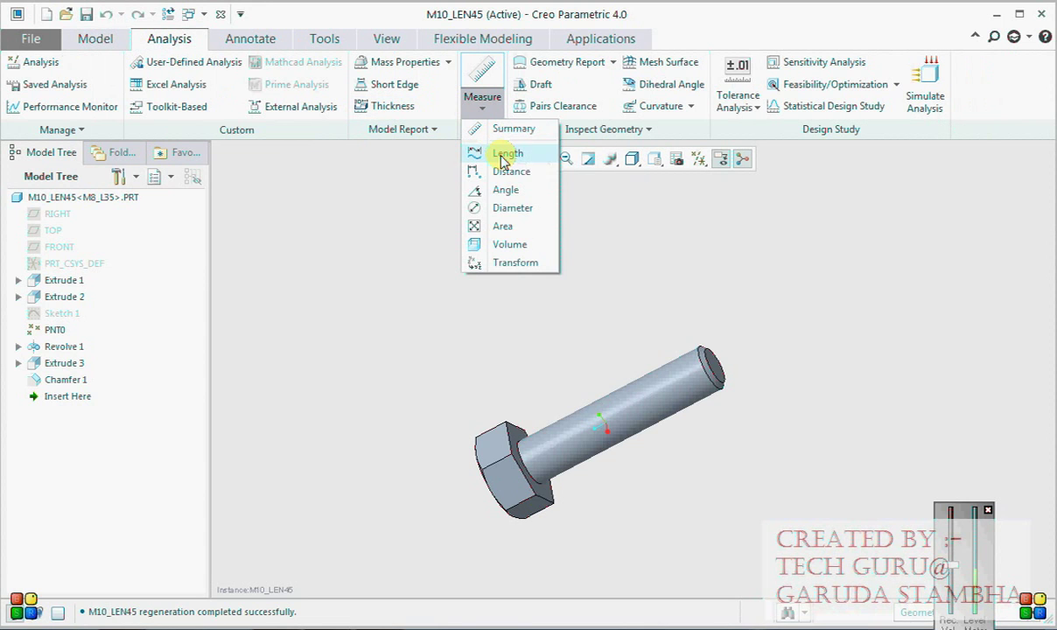
{"action": "left_click", "coordinate": [505, 207]}
{"action": "left_click", "coordinate": [663, 402]}
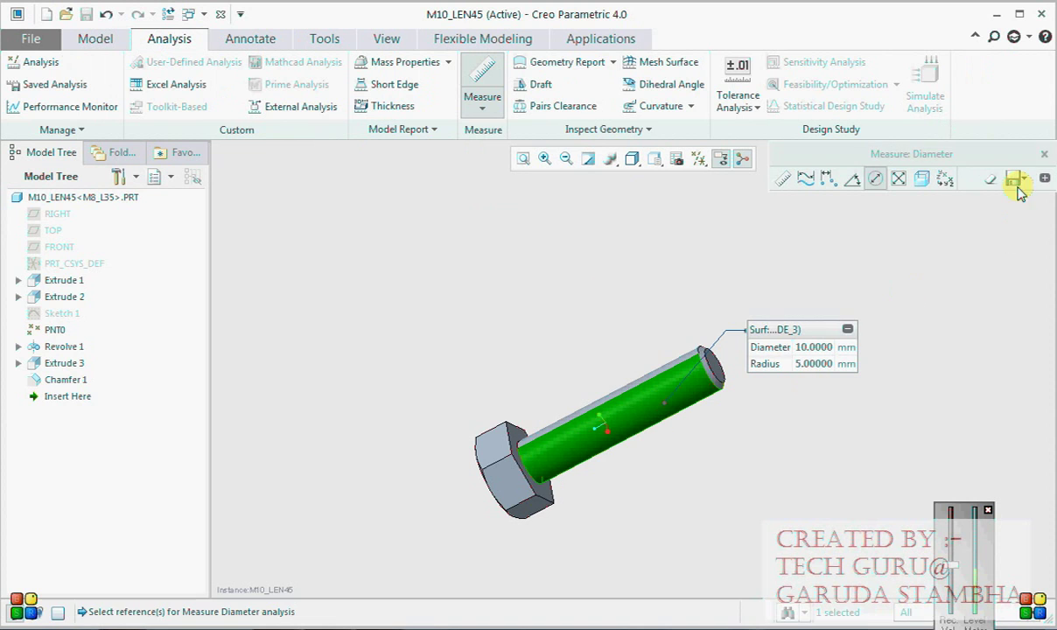
{"action": "left_click", "coordinate": [1044, 154]}
Measure the distance from the M10_LEN45 bolt head's underside to the shank's end face, and save the instance
{"action": "left_click", "coordinate": [482, 104]}
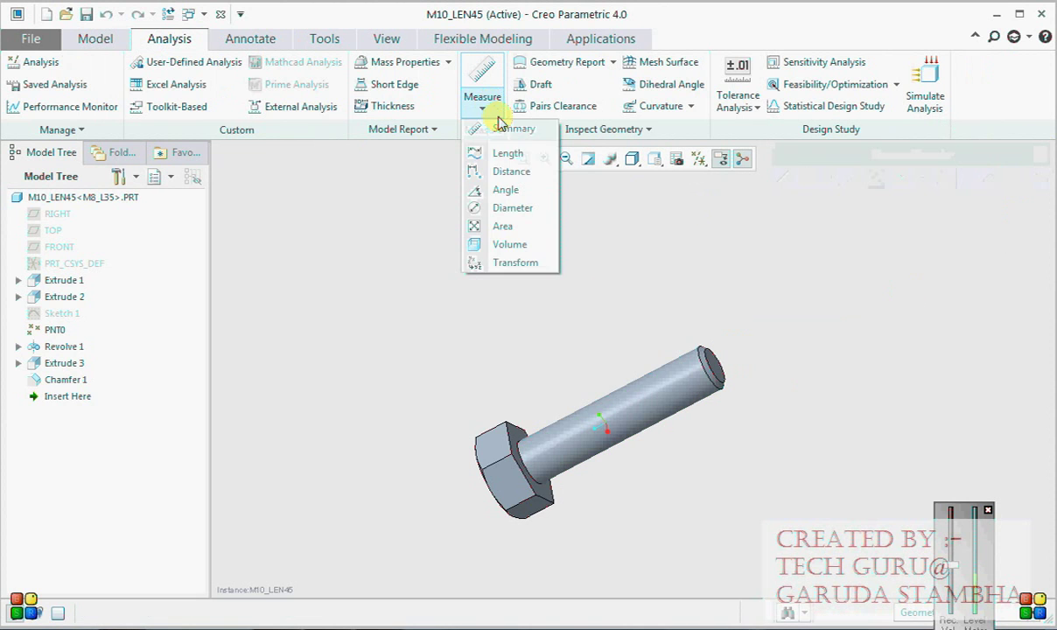
{"action": "left_click", "coordinate": [508, 172]}
{"action": "middle_click_drag", "start_coordinate": [550, 341], "coordinate": [529, 353]}
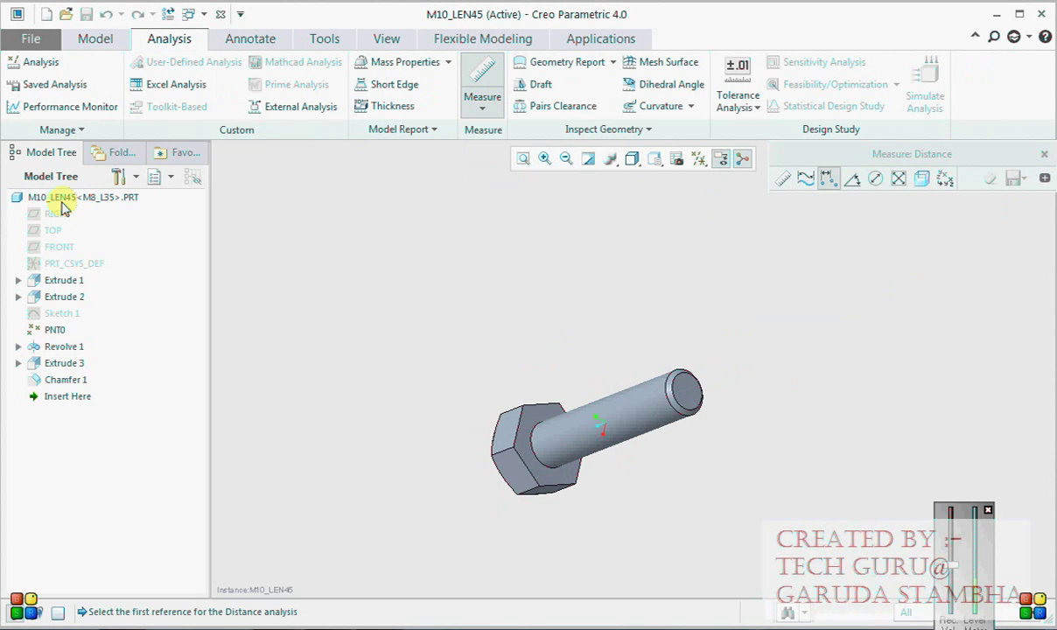
{"action": "left_click", "coordinate": [538, 420]}
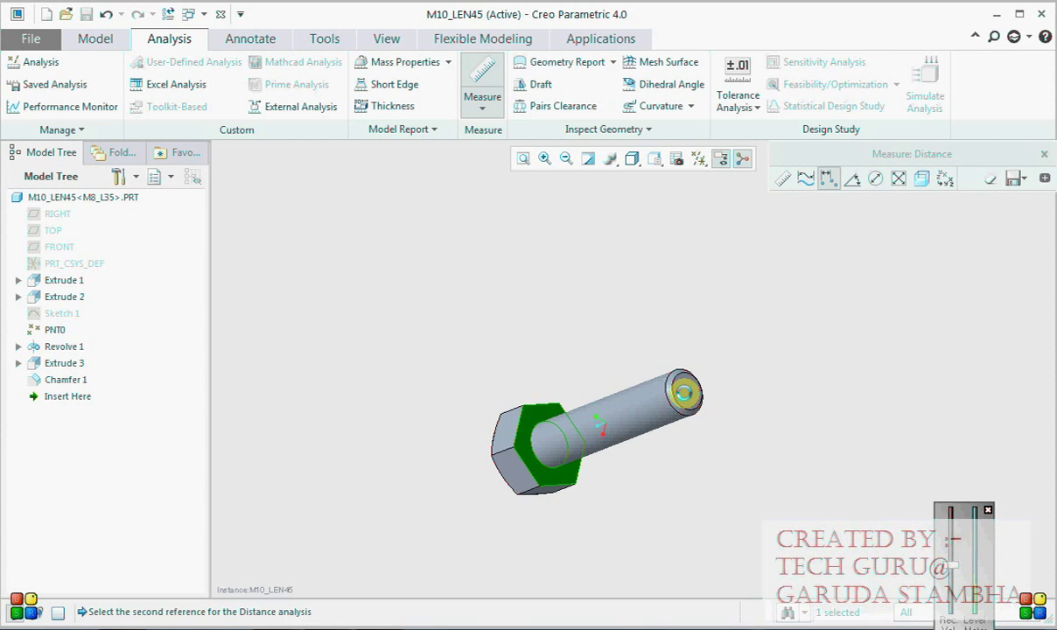
{"action": "left_click", "coordinate": [685, 394]}
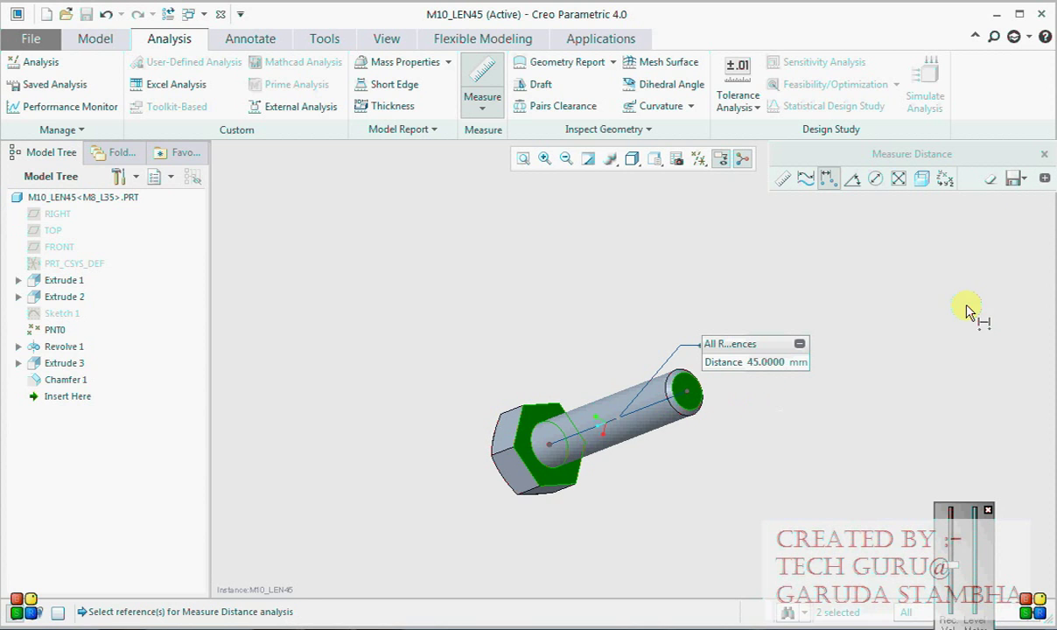
{"action": "left_click", "coordinate": [1044, 154]}
{"action": "middle_click_drag", "start_coordinate": [677, 349], "coordinate": [692, 287]}
{"action": "key", "text": "ctrl+s"}
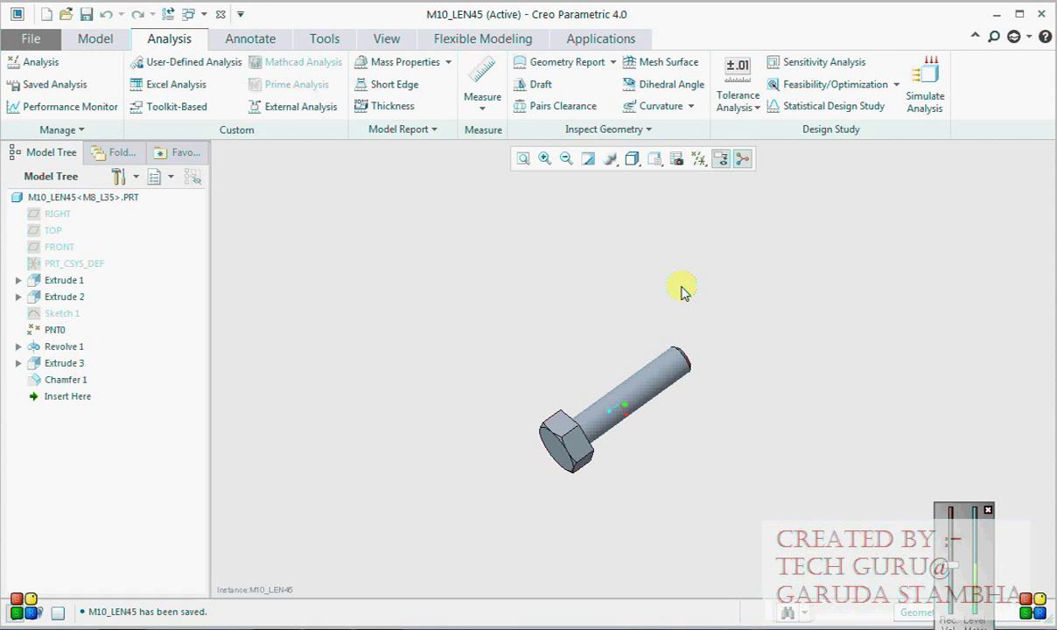
Switch to the PowerPoint presentation and show its closing slide 4
{"action": "left_click", "coordinate": [340, 628]}
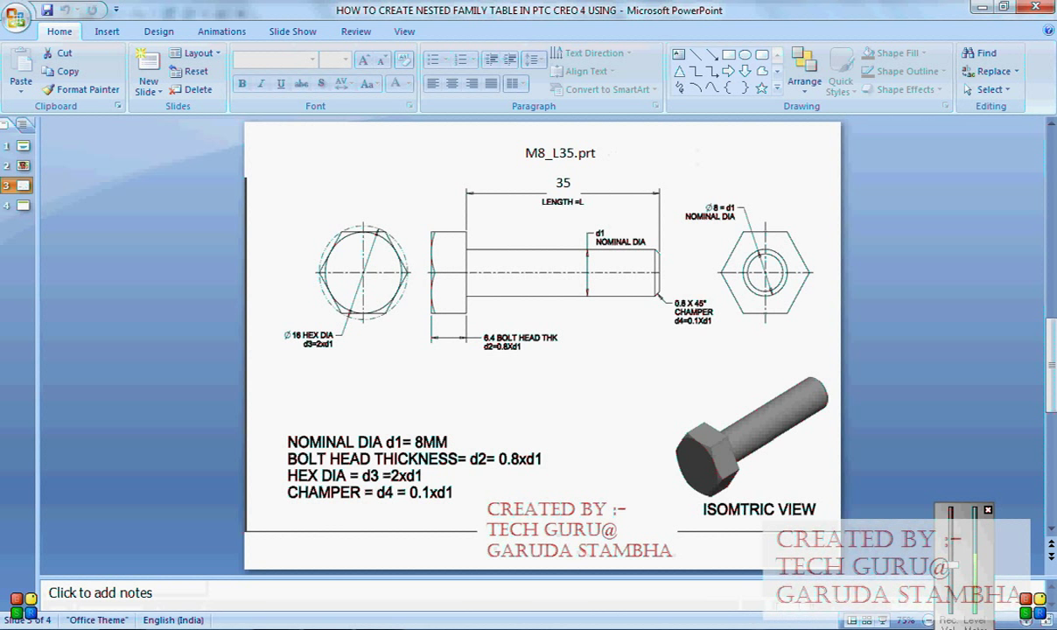
{"action": "left_click", "coordinate": [24, 207]}
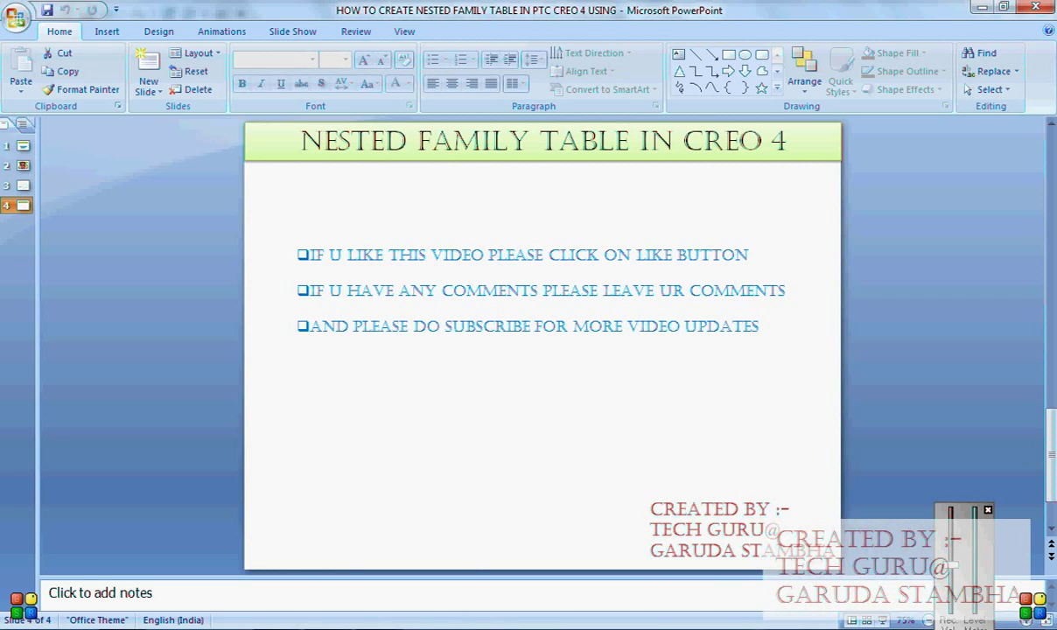
{"action": "left_click", "coordinate": [377, 560]}
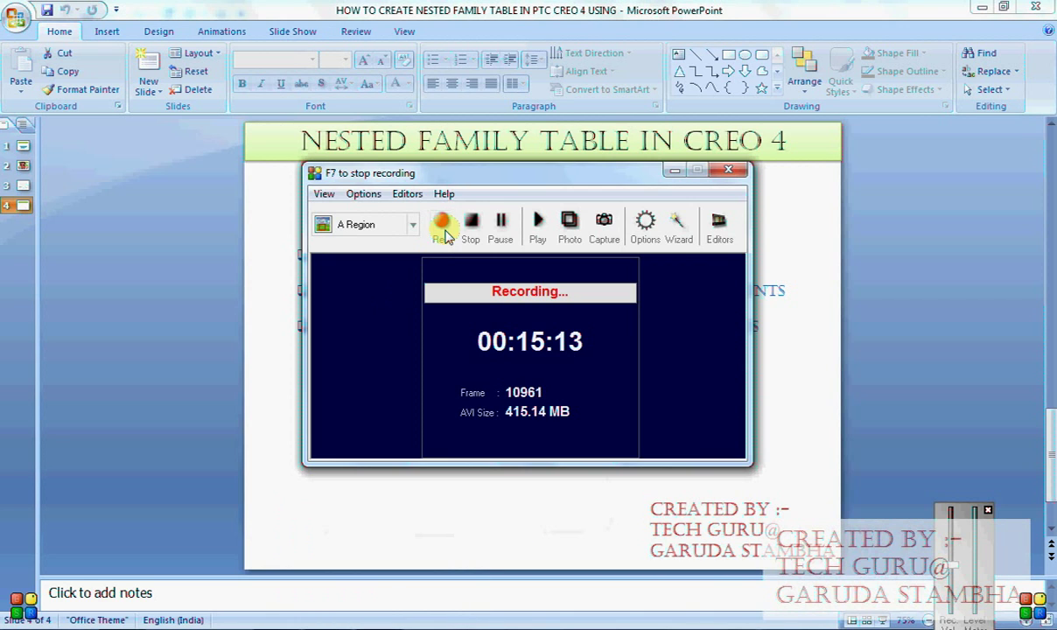